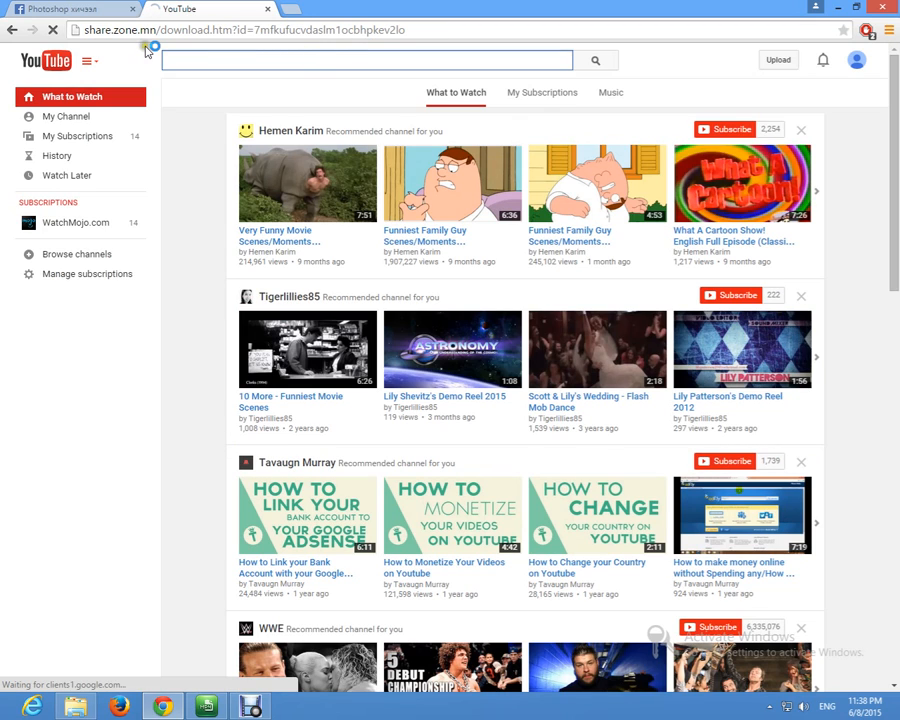
Step: Show the Photoshop CS6 download post in the Photoshop хичээл Facebook group
{"action": "left_click", "coordinate": [82, 9]}
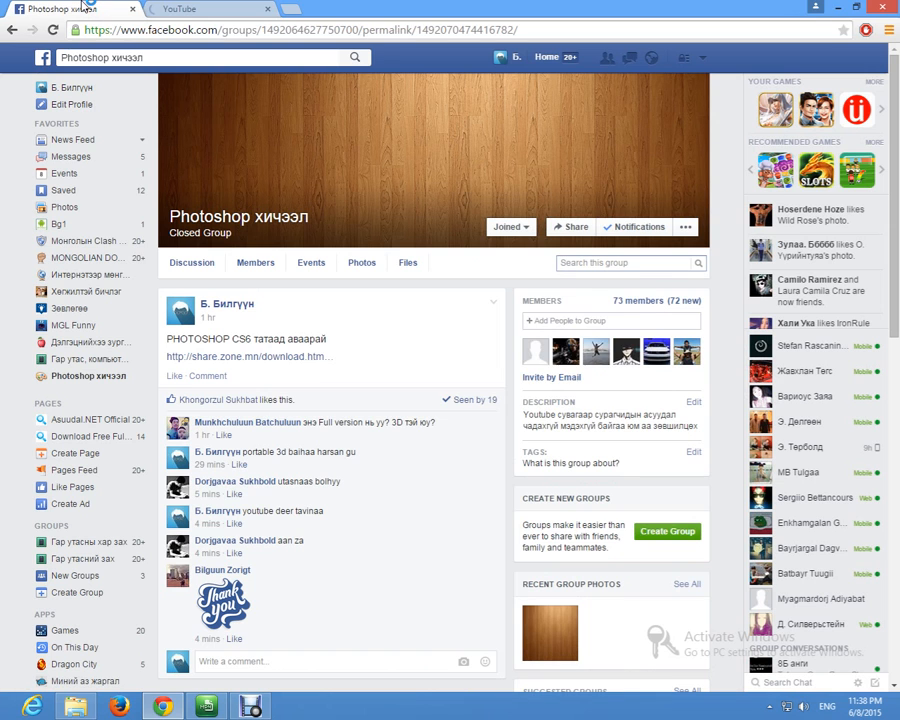
{"action": "left_click", "coordinate": [547, 401]}
{"action": "left_click", "coordinate": [208, 10]}
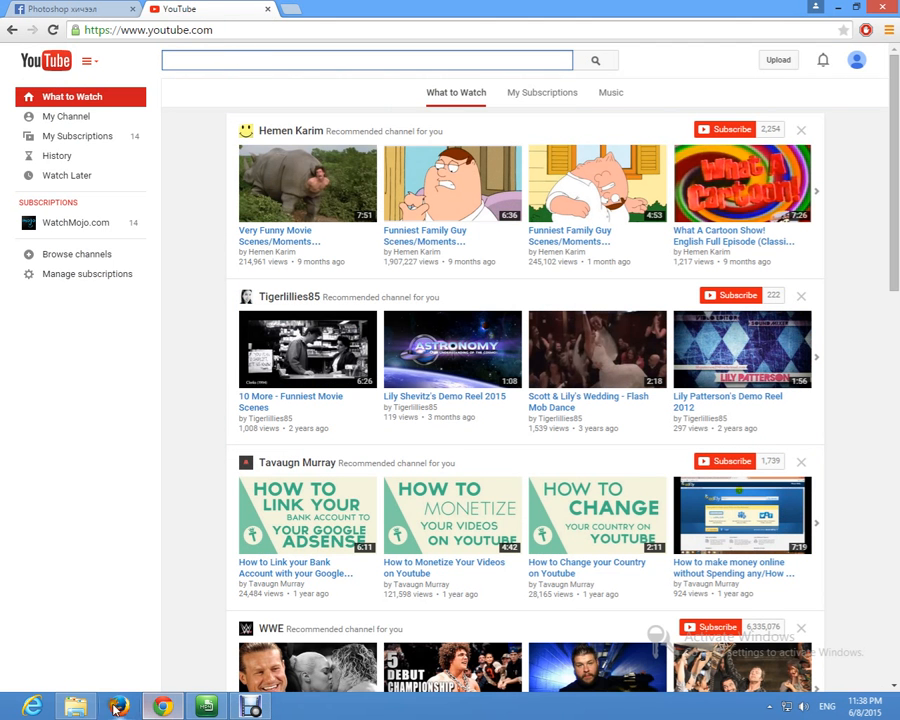
Step: Review the extraction options for the Photoshop CS6.rar archive in NEW FOLDER on drive D, without extracting it
{"action": "left_click", "coordinate": [75, 706]}
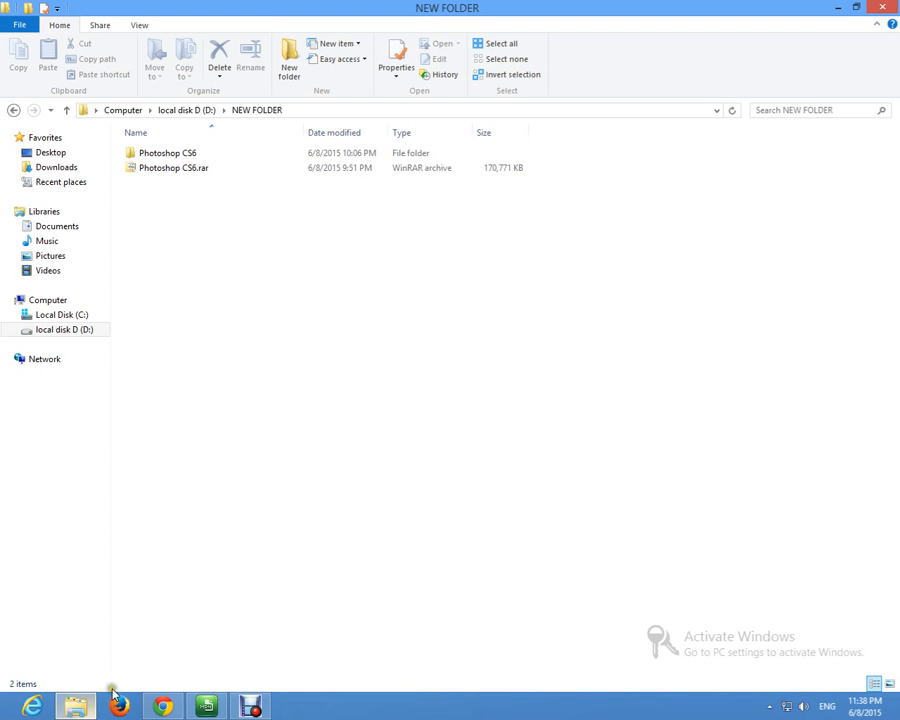
{"action": "left_click", "coordinate": [158, 168]}
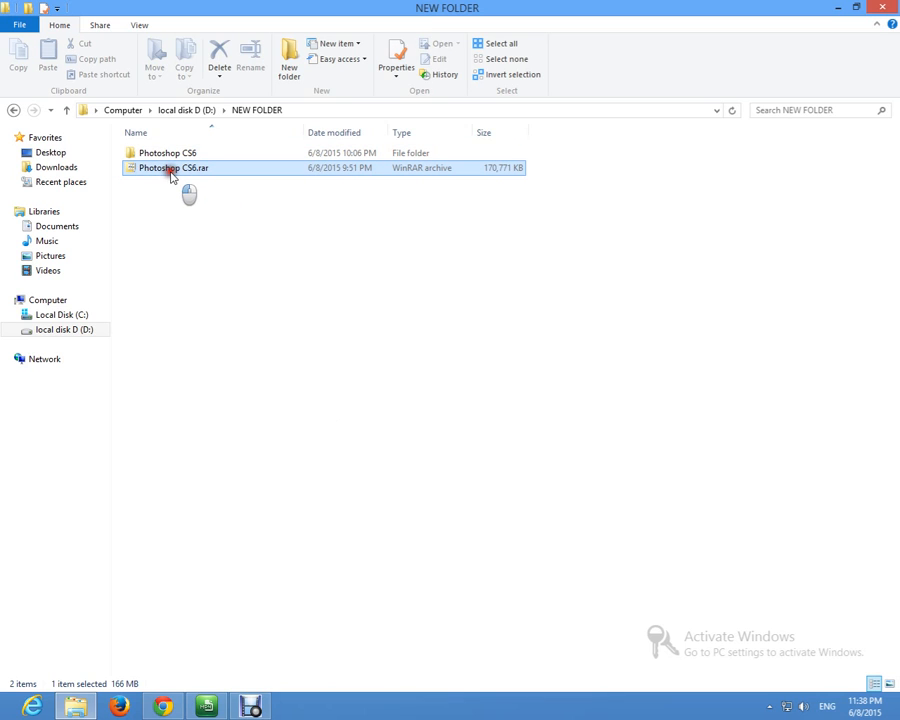
{"action": "right_click", "coordinate": [171, 177]}
{"action": "left_click", "coordinate": [375, 243]}
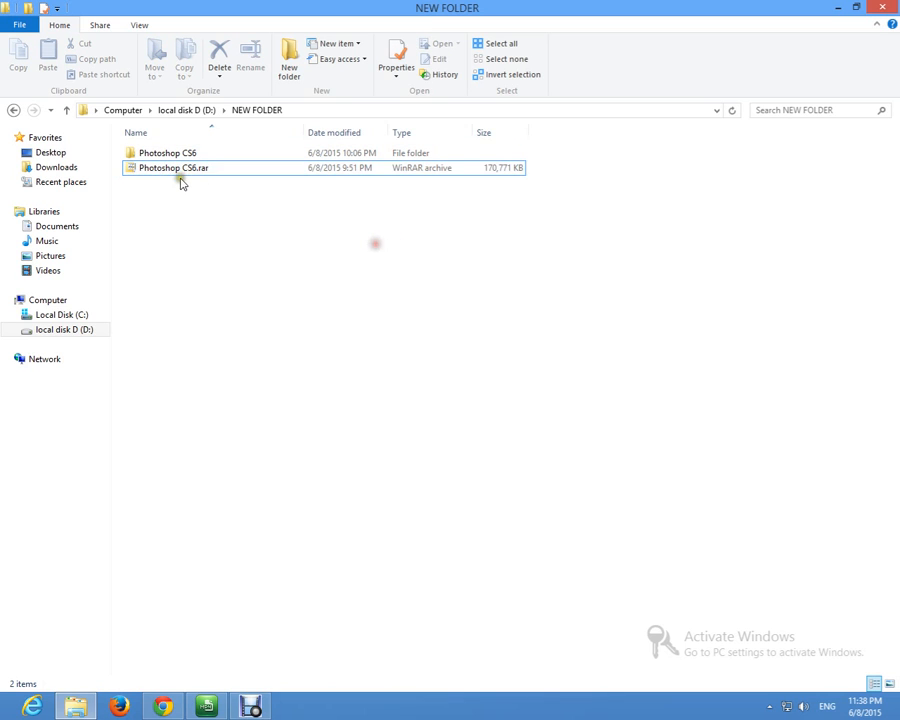
{"action": "right_click", "coordinate": [194, 169]}
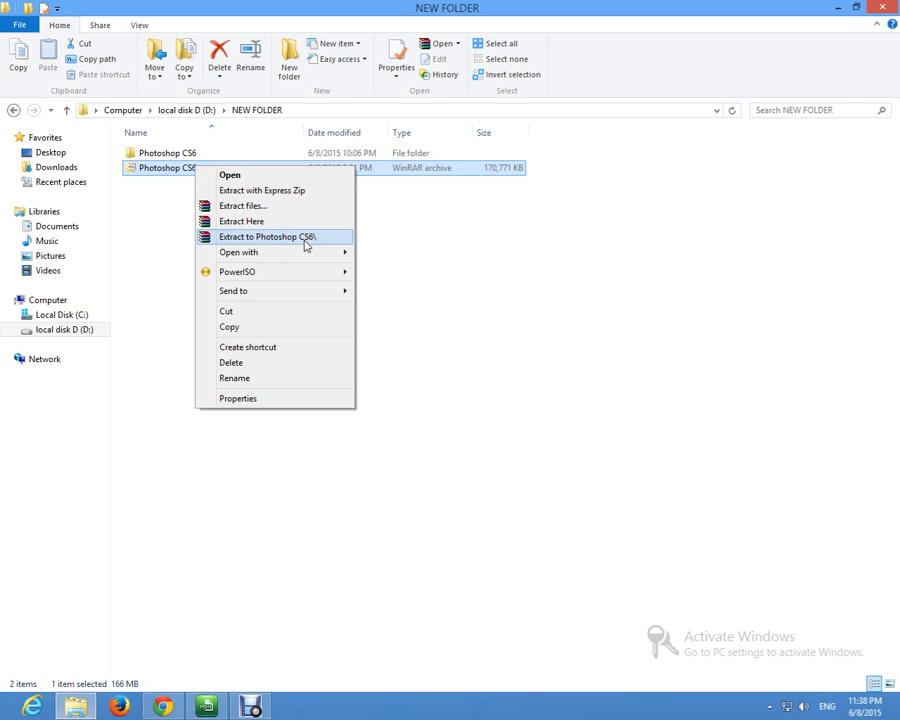
{"action": "left_click", "coordinate": [168, 155]}
{"action": "left_click", "coordinate": [170, 166]}
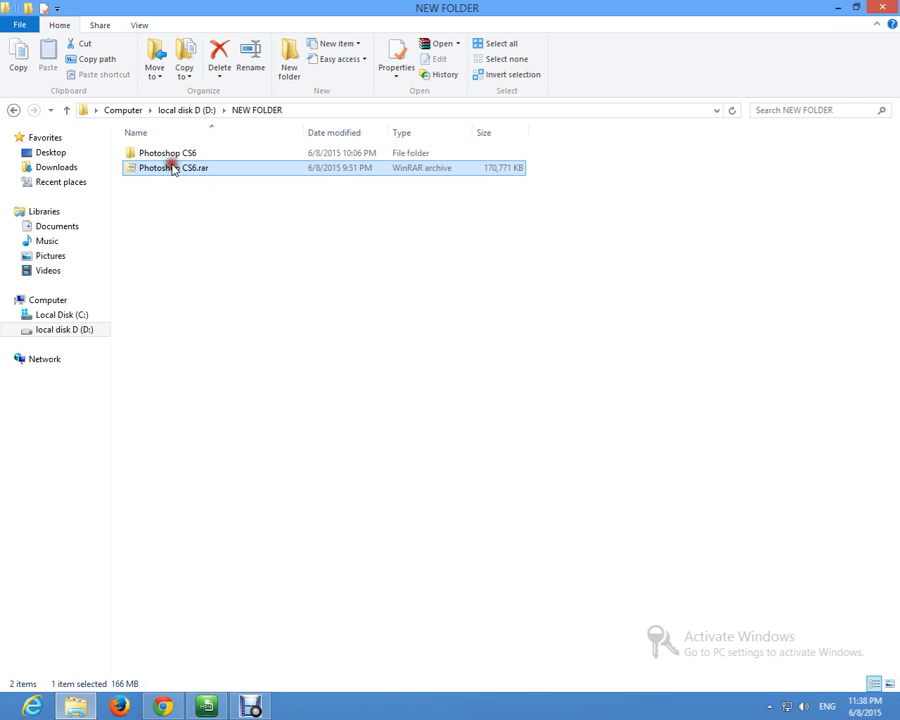
{"action": "right_click", "coordinate": [171, 167]}
{"action": "left_click", "coordinate": [160, 168]}
Step: Open the inner Photoshop CS6 folder of the extracted archive and select Photoshop.exe
{"action": "double_click", "coordinate": [166, 153]}
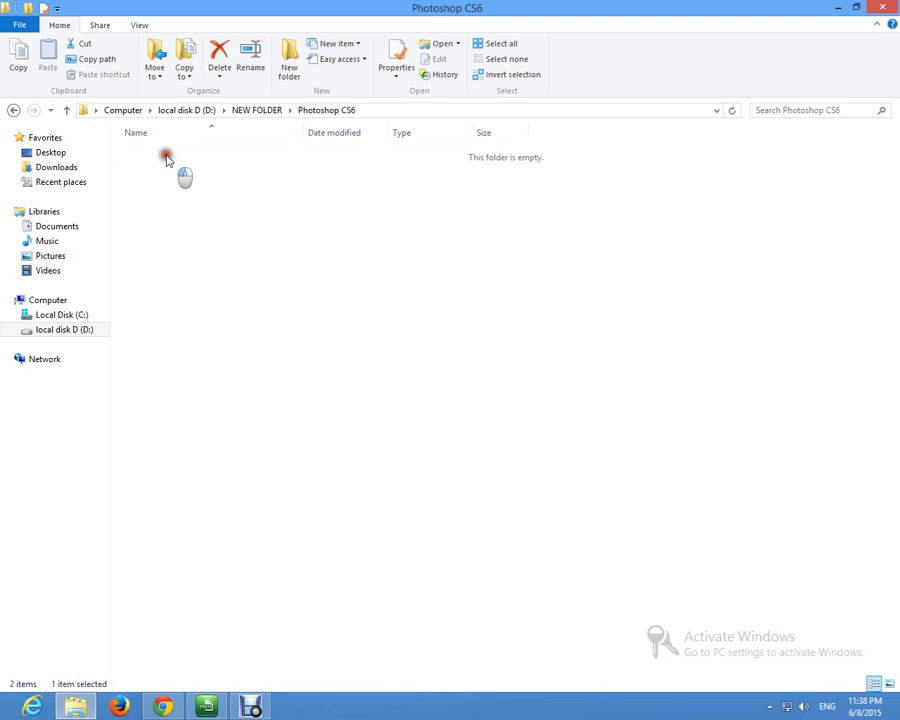
{"action": "double_click", "coordinate": [170, 154]}
{"action": "scroll", "coordinate": [210, 466], "scroll_direction": "down", "scroll_amount": 20}
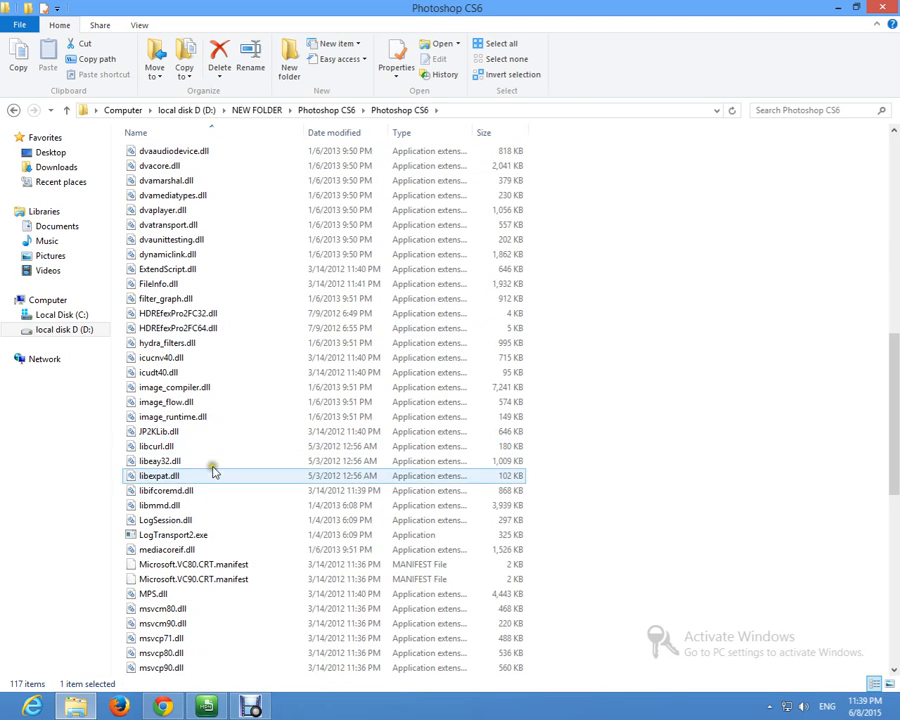
{"action": "left_click", "coordinate": [197, 256]}
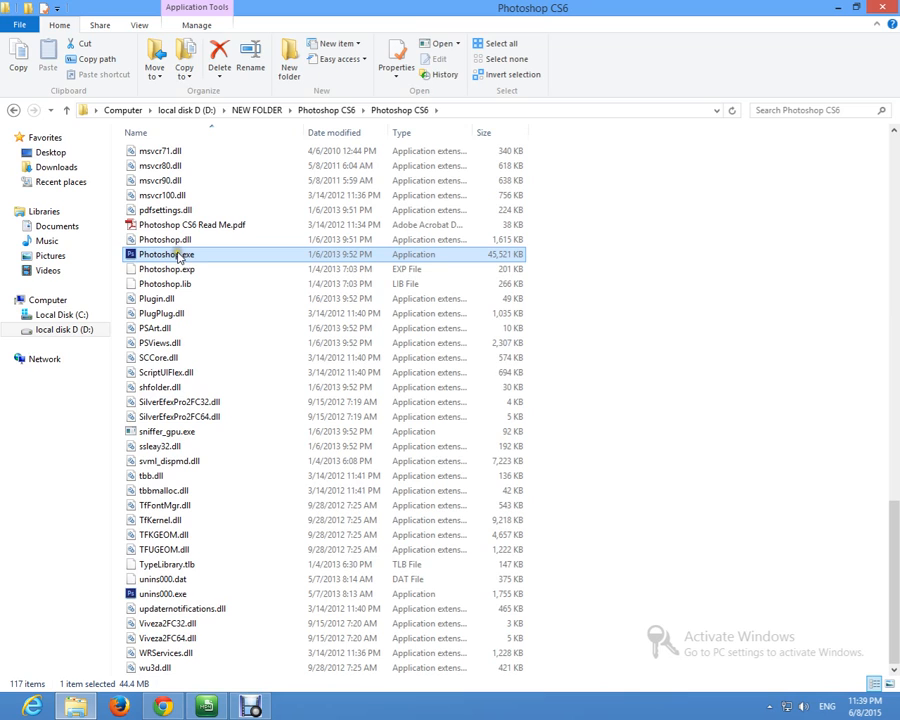
Step: Load the Facebook home feed in Chrome and close the green-icon application running in the background
{"action": "left_click", "coordinate": [182, 707]}
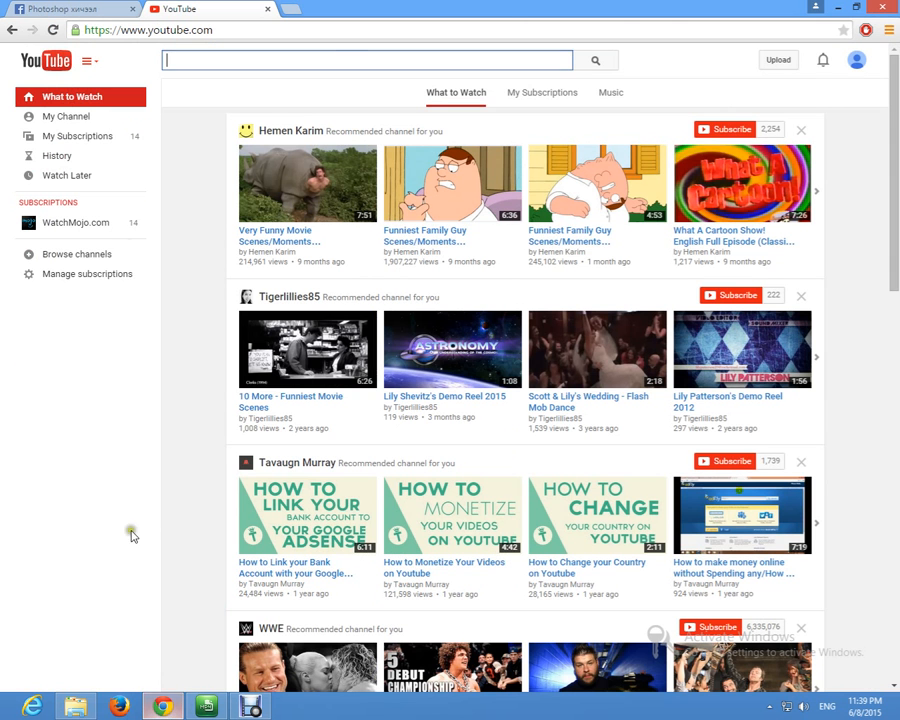
{"action": "left_click", "coordinate": [38, 7]}
{"action": "left_click", "coordinate": [562, 59]}
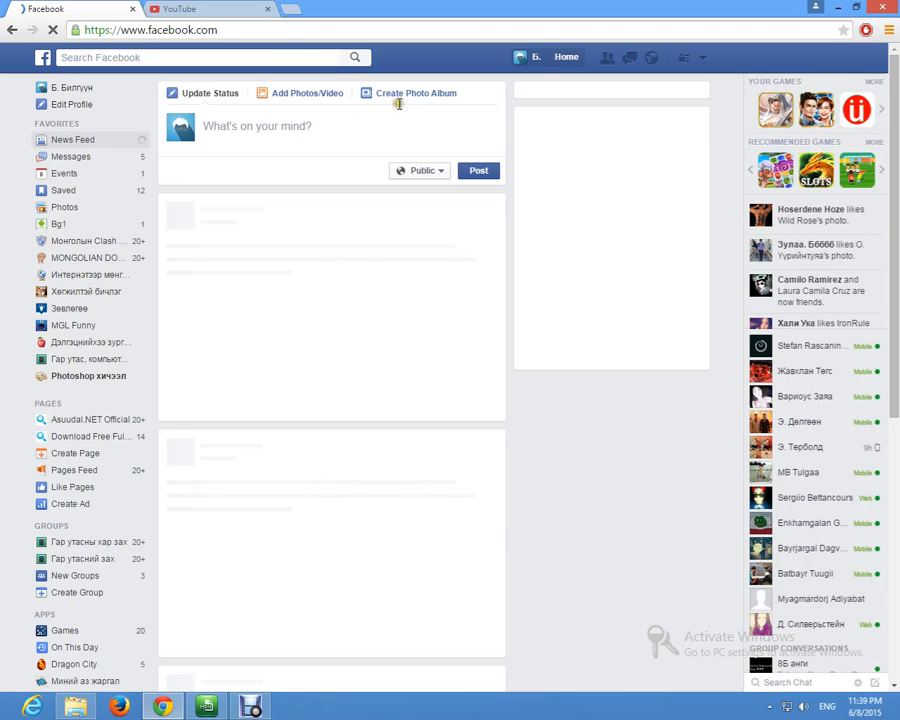
{"action": "right_click", "coordinate": [205, 712]}
{"action": "left_click", "coordinate": [173, 667]}
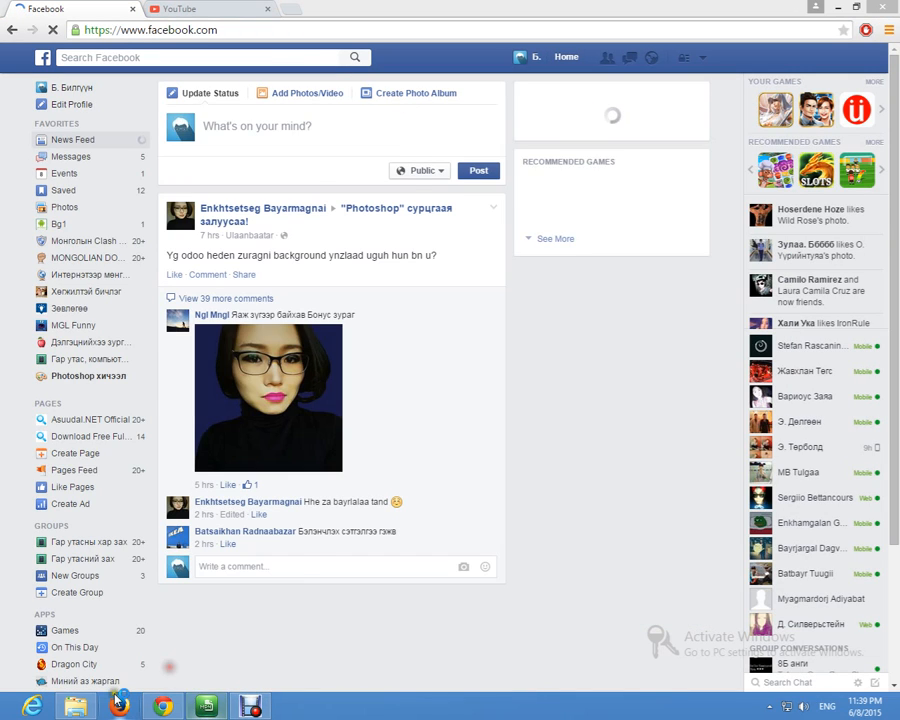
Step: Launch Photoshop.exe from the Photoshop CS6 folder and close the Premium Membership window
{"action": "left_click", "coordinate": [77, 706]}
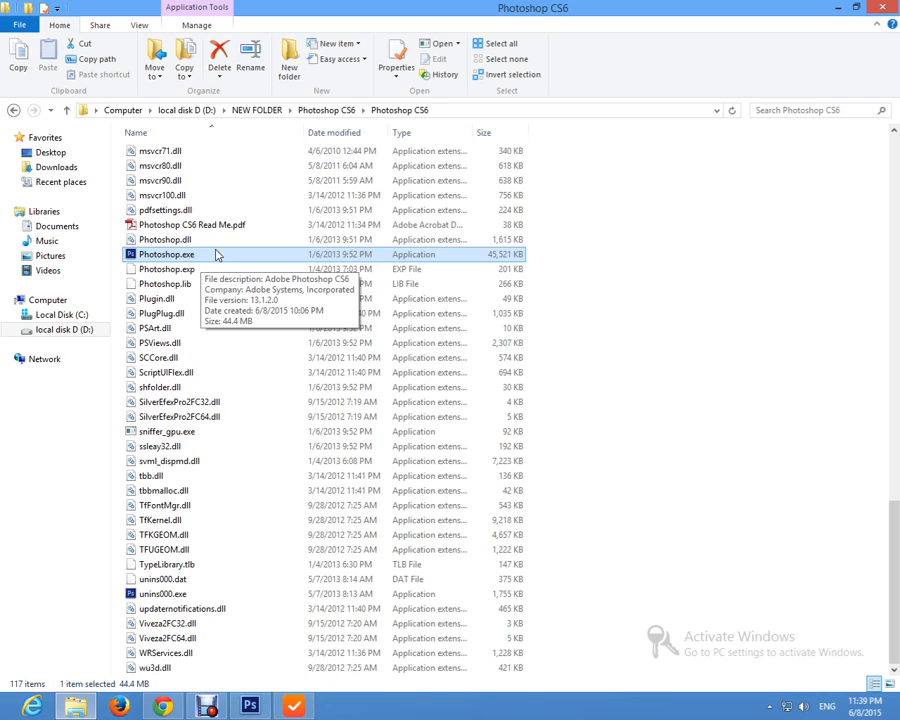
{"action": "right_click", "coordinate": [303, 710]}
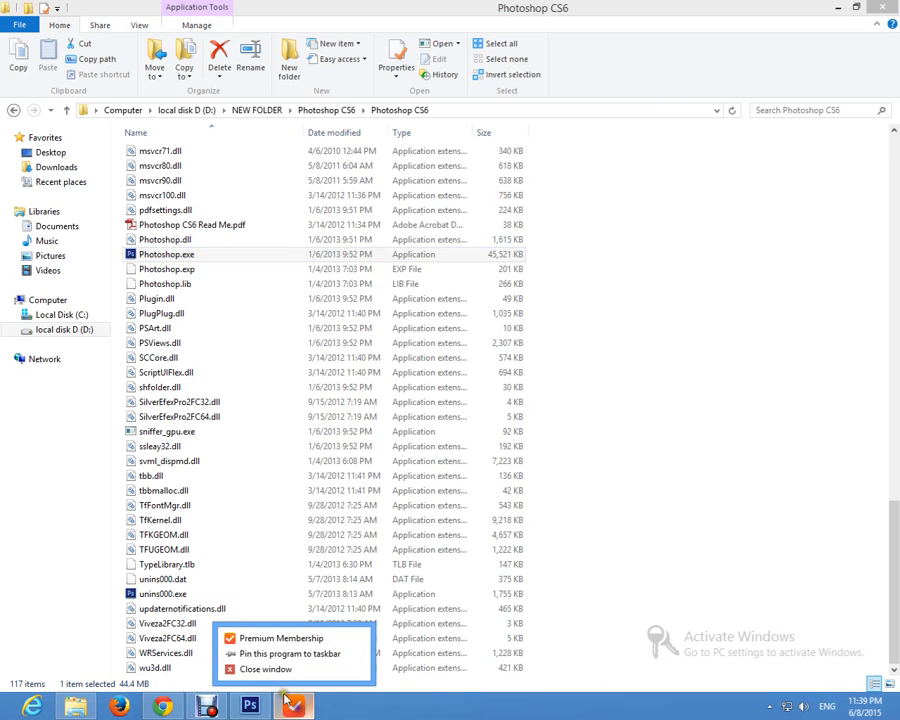
{"action": "left_click", "coordinate": [245, 667]}
Step: Minimize the File Explorer and Chrome windows and close Photoshop's floating filter palette containing Dfine 2.0 and Viveza 2
{"action": "left_click", "coordinate": [241, 713]}
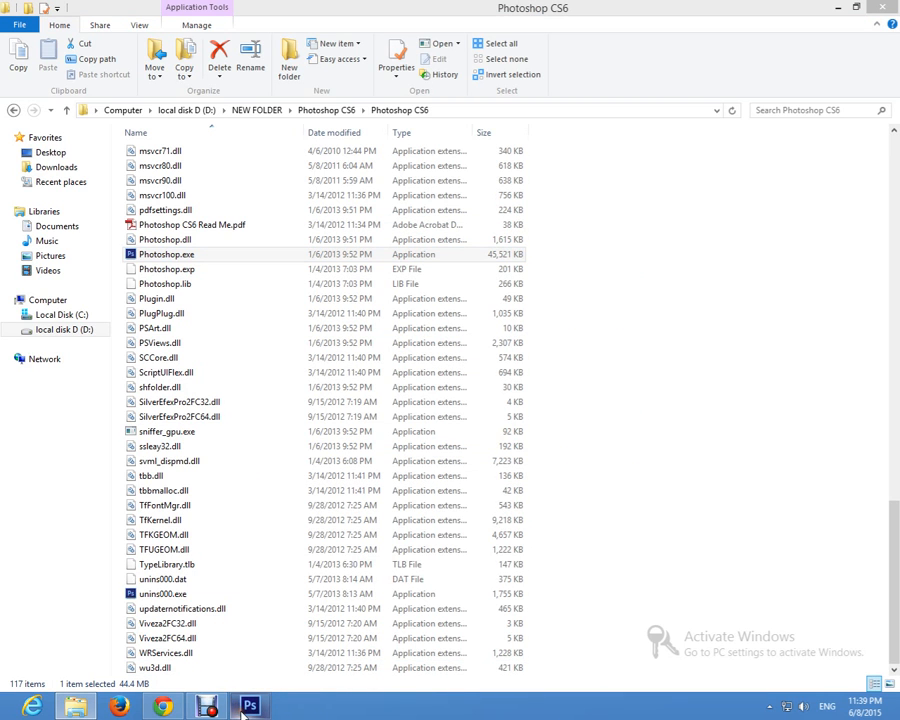
{"action": "left_click", "coordinate": [843, 8]}
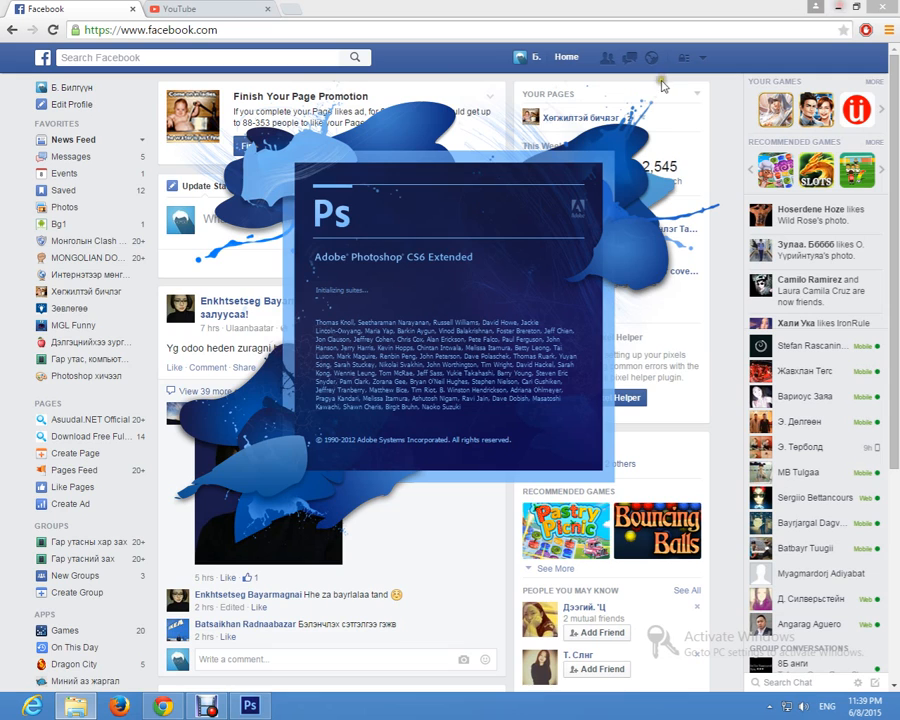
{"action": "left_click", "coordinate": [848, 8]}
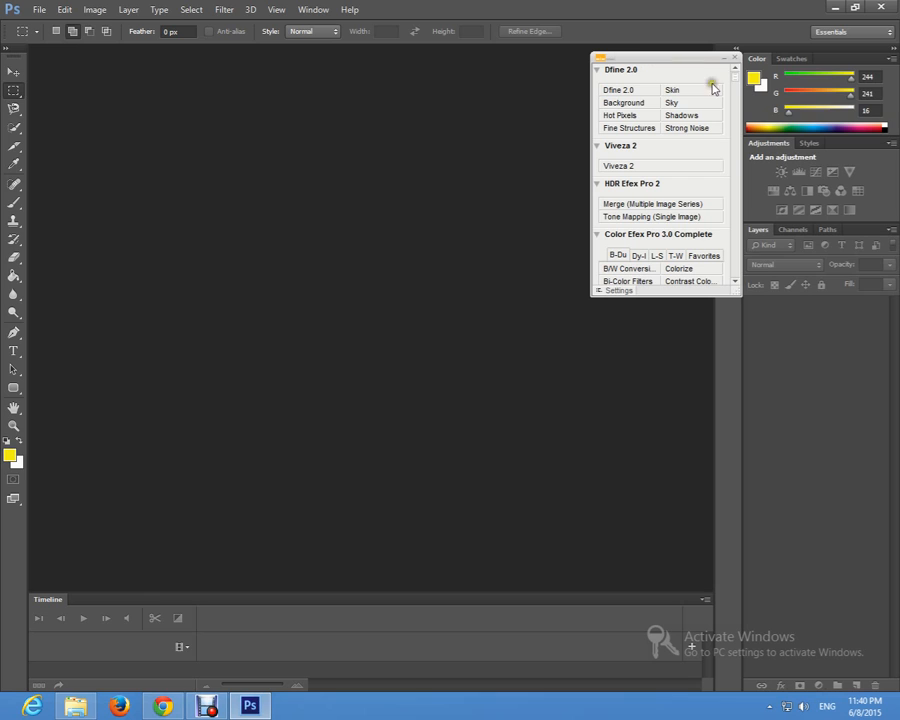
{"action": "left_click", "coordinate": [735, 60]}
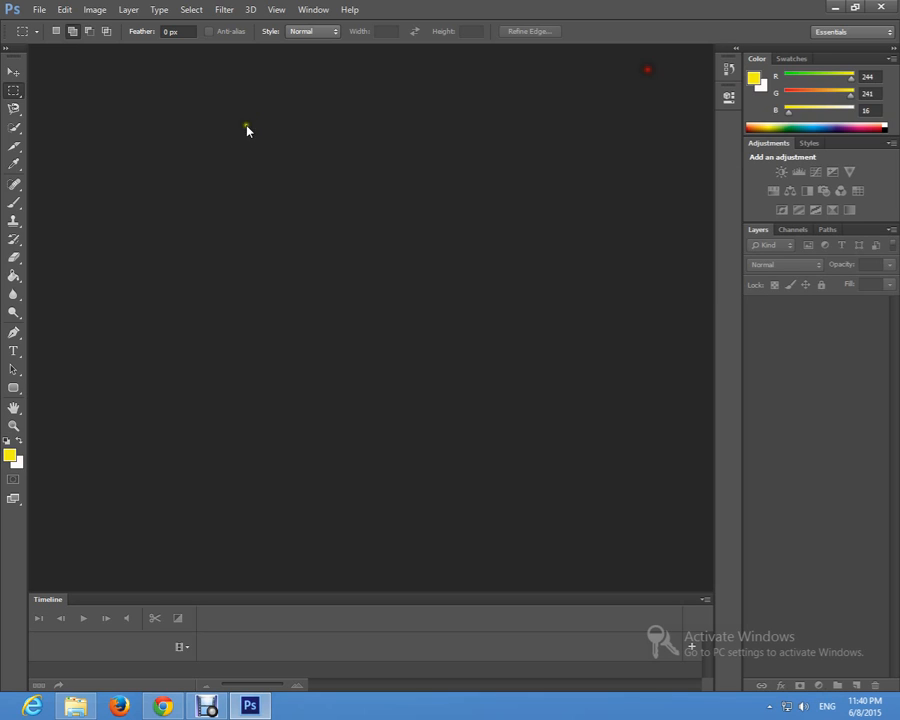
{"action": "left_click", "coordinate": [38, 10]}
{"action": "left_click", "coordinate": [330, 154]}
{"action": "left_click", "coordinate": [38, 10]}
{"action": "left_click", "coordinate": [52, 37]}
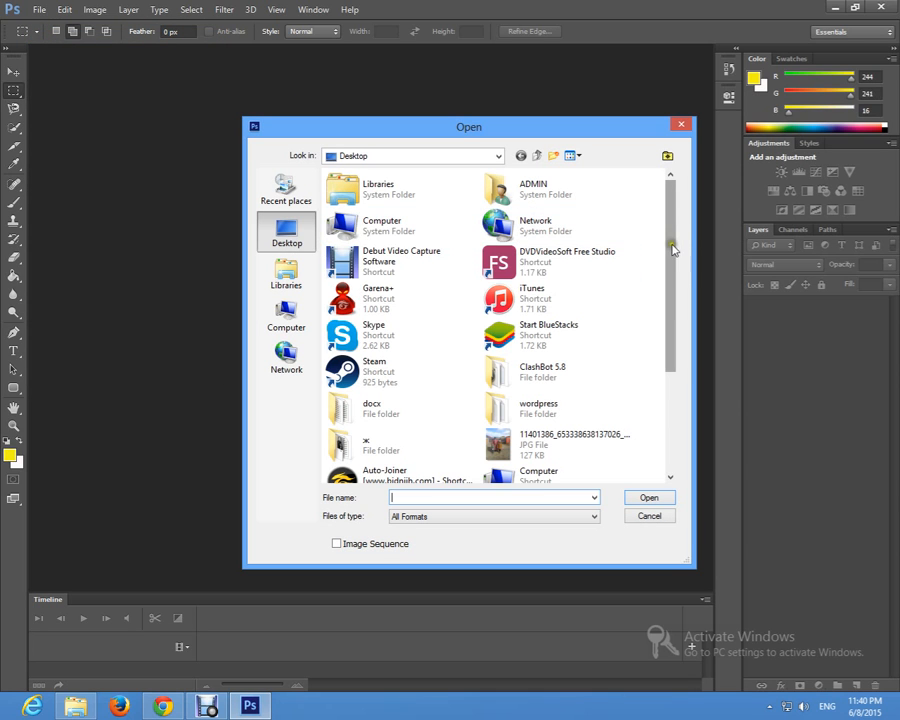
{"action": "left_click_drag", "start_coordinate": [673, 247], "coordinate": [670, 383]}
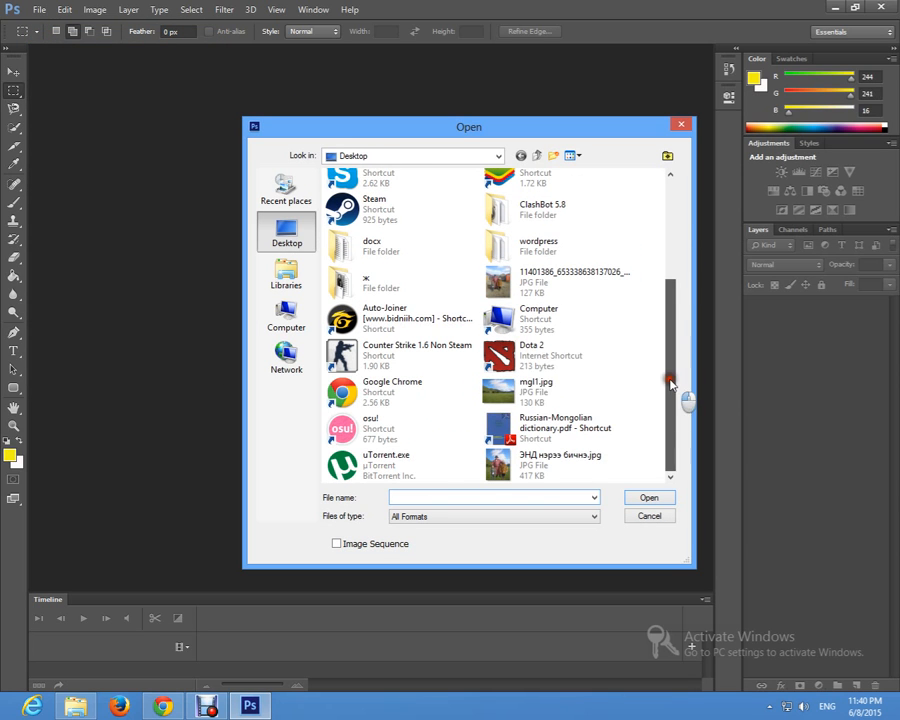
{"action": "left_click", "coordinate": [516, 387]}
{"action": "left_click", "coordinate": [503, 284]}
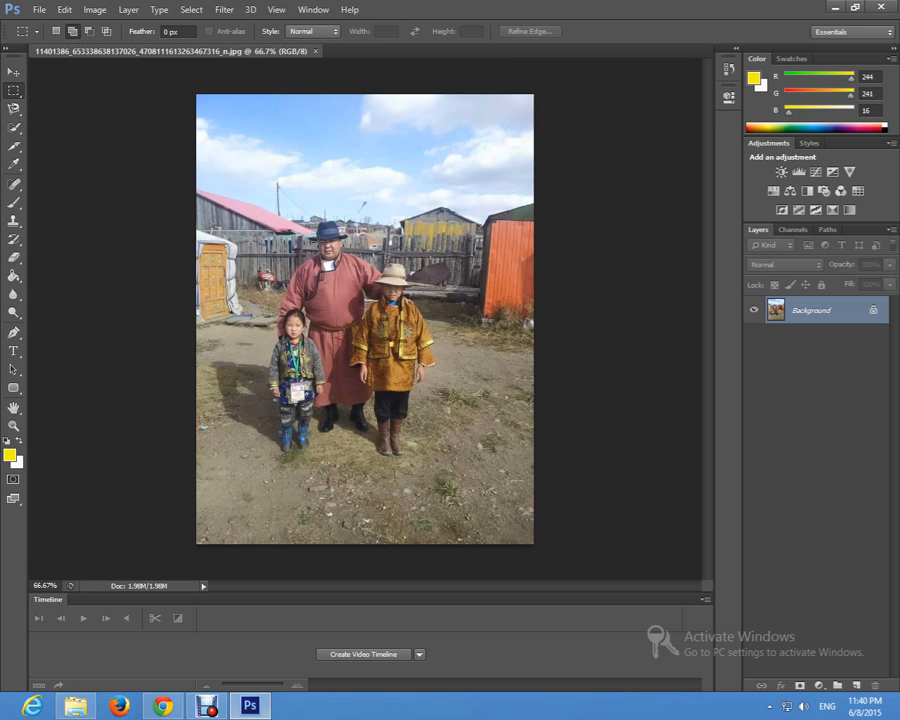
Step: Unlock the photo's Background layer, turning it into a regular editable layer
{"action": "key", "text": "z"}
{"action": "left_click_drag", "start_coordinate": [874, 312], "coordinate": [875, 689]}
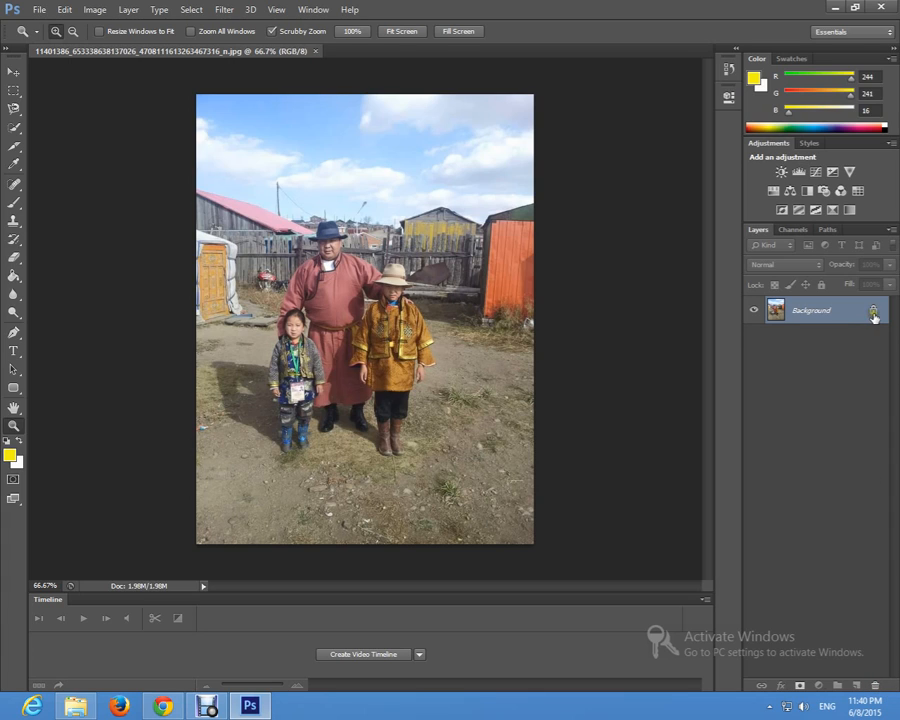
{"action": "left_click_drag", "start_coordinate": [874, 313], "coordinate": [875, 687]}
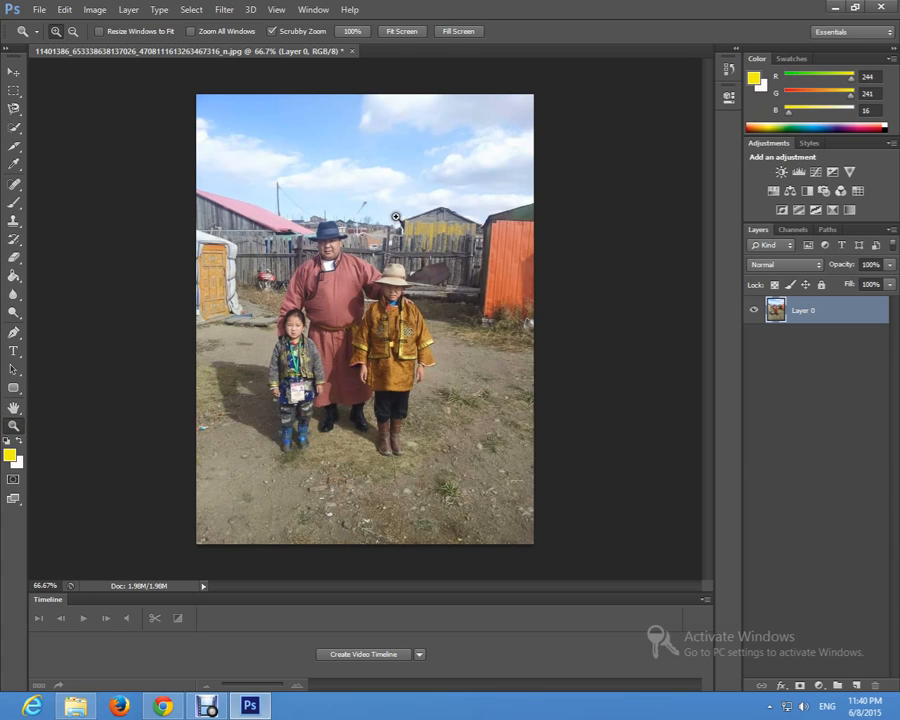
{"action": "left_click_drag", "start_coordinate": [362, 283], "coordinate": [361, 283]}
{"action": "key", "text": "alt"}
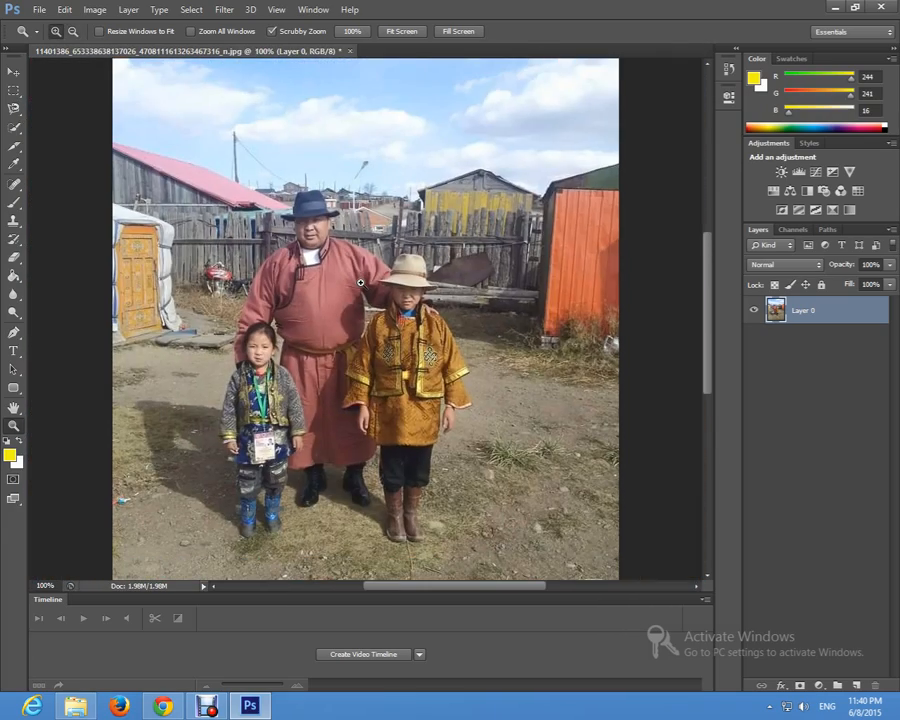
{"action": "left_click", "coordinate": [395, 32]}
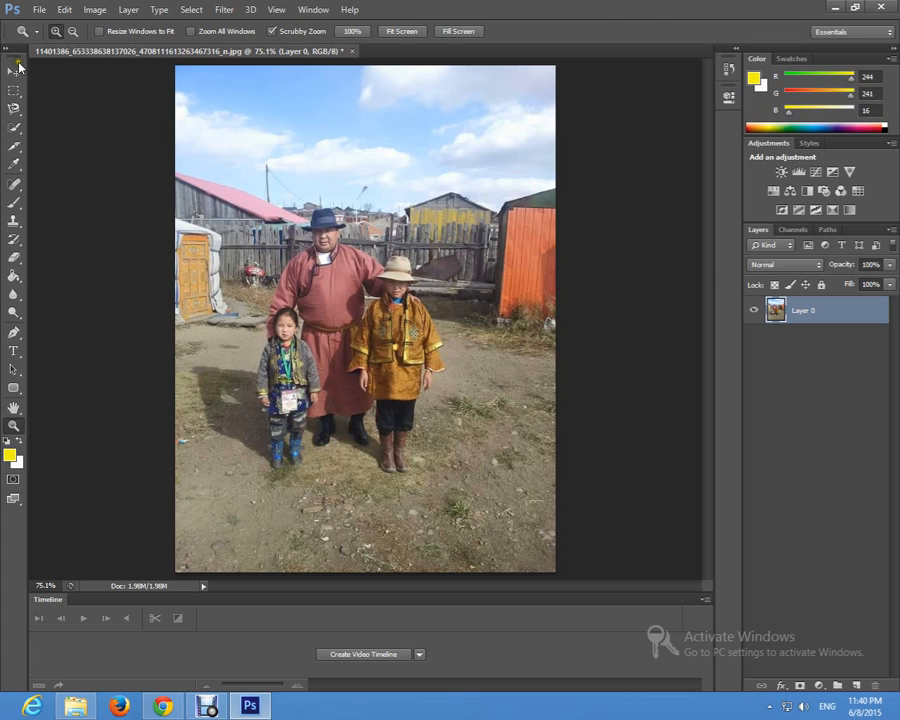
Step: Use the Quick Selection Tool to select the strip of sky above the man's hat, from the utility pole to the street lamp
{"action": "left_click", "coordinate": [14, 70]}
{"action": "left_click", "coordinate": [13, 129]}
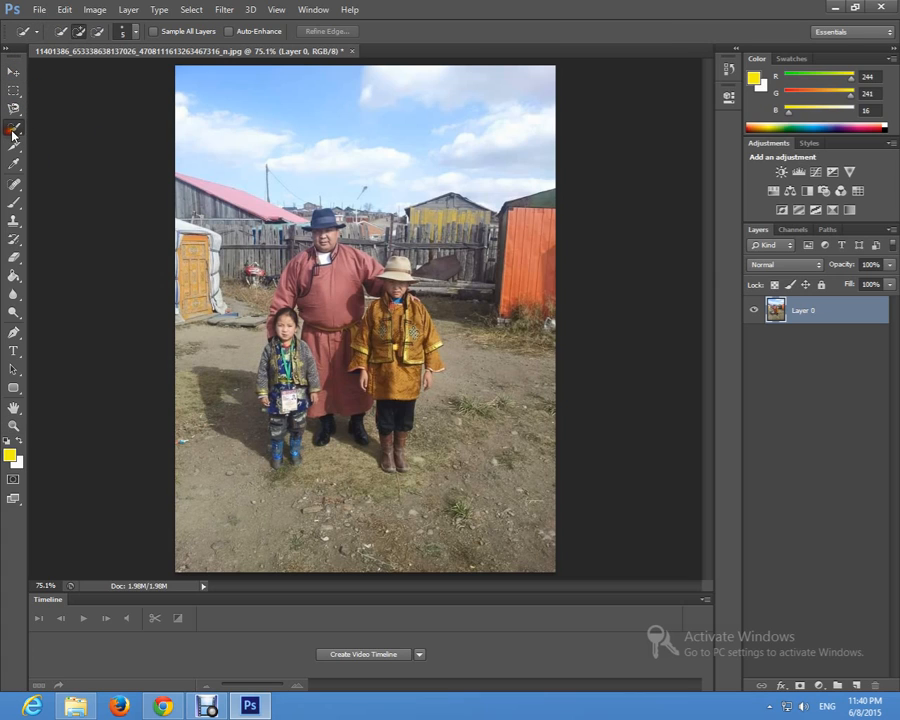
{"action": "right_click", "coordinate": [13, 130]}
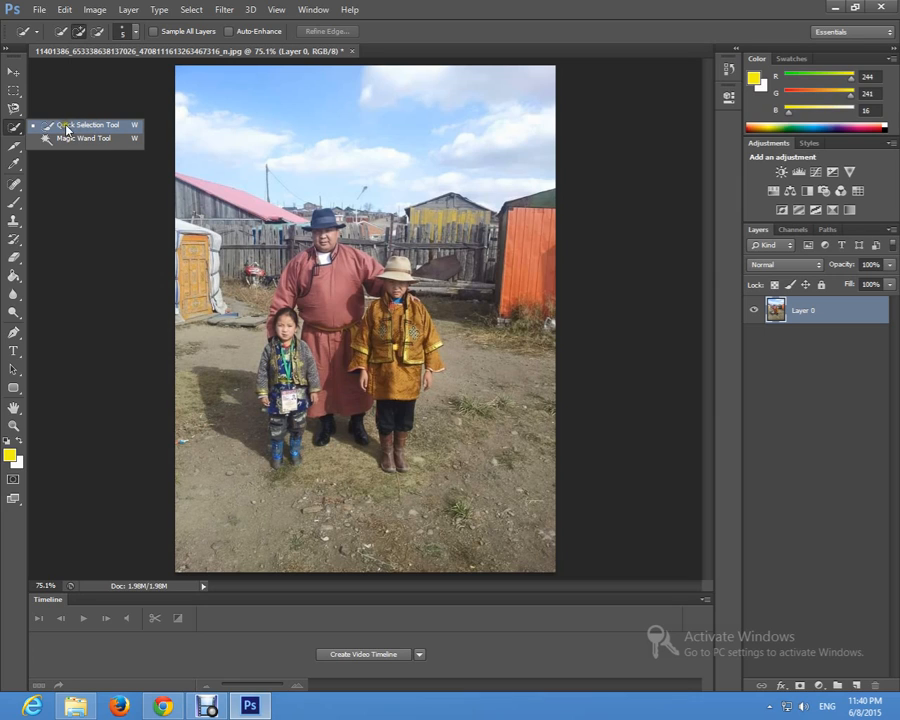
{"action": "left_click", "coordinate": [60, 125]}
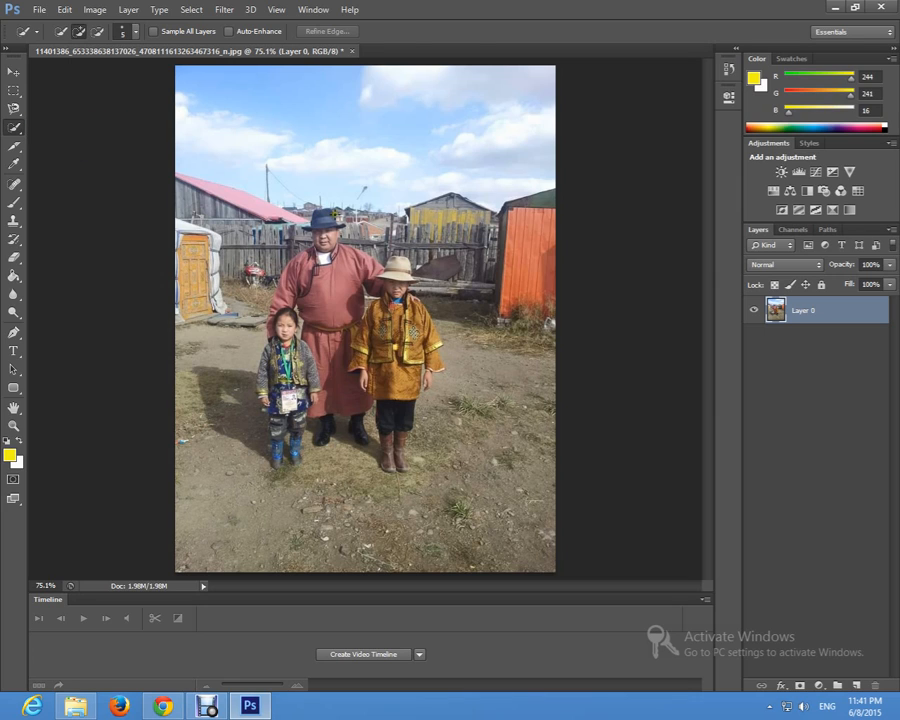
{"action": "key", "text": "z"}
{"action": "left_click", "coordinate": [328, 216]}
{"action": "left_click", "coordinate": [330, 325]}
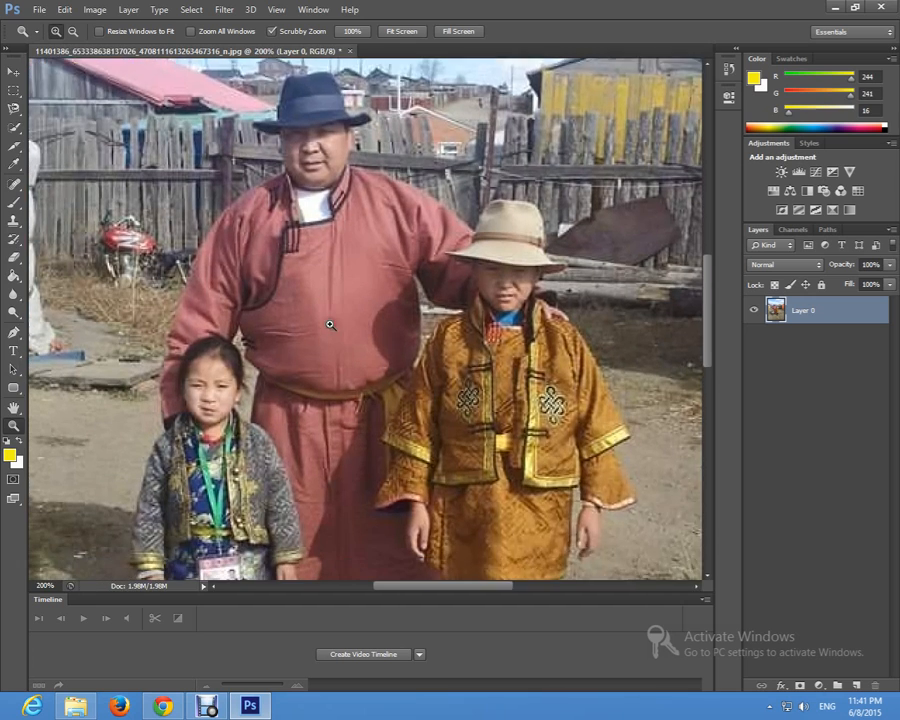
{"action": "scroll", "coordinate": [113, 172], "scroll_direction": "up", "scroll_amount": 5}
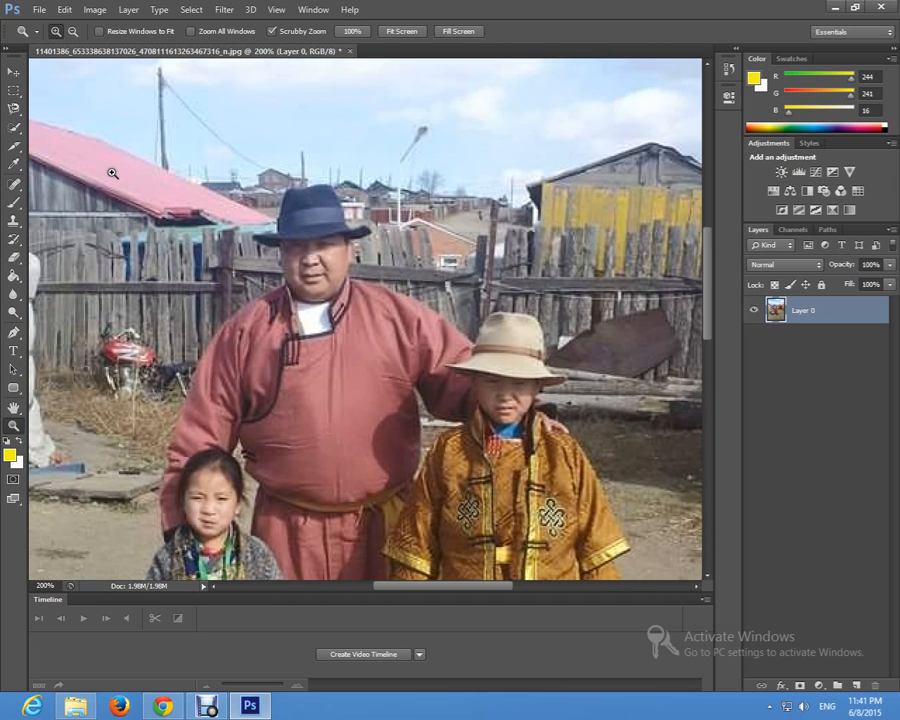
{"action": "left_click", "coordinate": [14, 127]}
{"action": "left_click", "coordinate": [156, 129]}
{"action": "left_click_drag", "start_coordinate": [176, 128], "coordinate": [455, 137]}
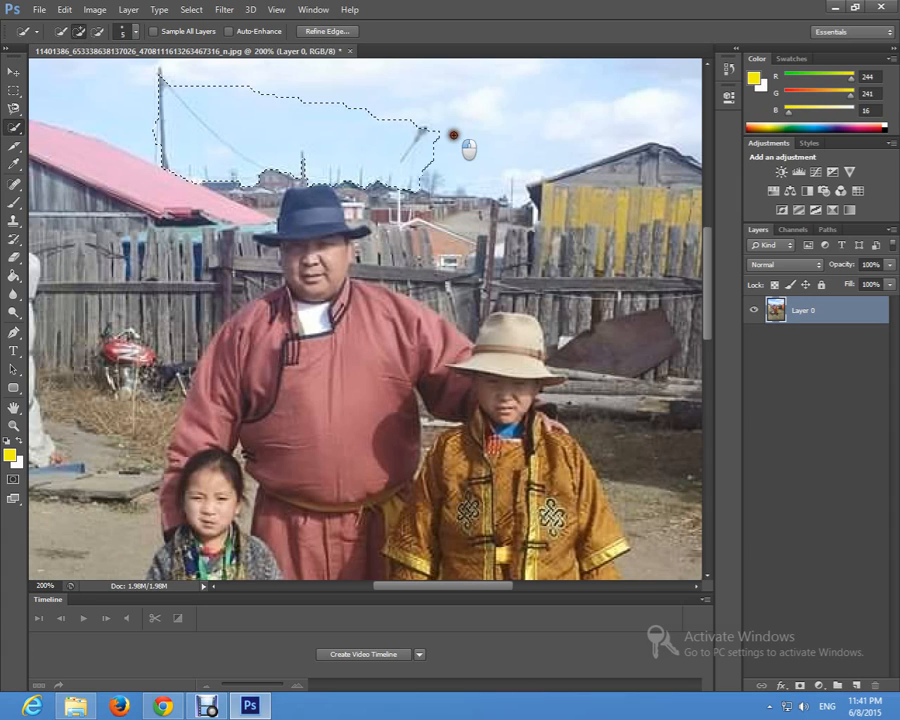
Step: Set the Quick Selection brush size to 38 px
{"action": "left_click", "coordinate": [131, 33]}
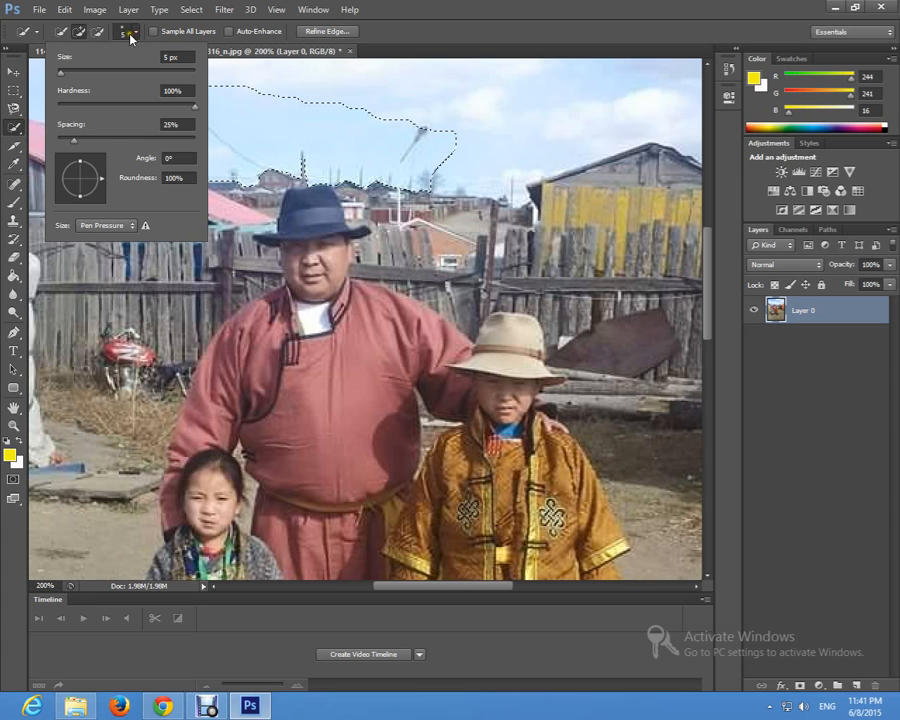
{"action": "left_click", "coordinate": [131, 33]}
{"action": "left_click", "coordinate": [131, 33]}
{"action": "left_click_drag", "start_coordinate": [64, 72], "coordinate": [196, 76]}
{"action": "left_click", "coordinate": [99, 75]}
{"action": "left_click", "coordinate": [136, 33]}
Step: Add the yellow shed, the fence, the orange building and the dirt yard beside the child in the yellow robe to the selection
{"action": "mouse_move", "coordinate": [450, 136]}
{"action": "left_mouse_down"}
{"action": "mouse_move", "coordinate": [579, 144]}
{"action": "mouse_move", "coordinate": [633, 230]}
{"action": "mouse_move", "coordinate": [645, 275]}
{"action": "left_mouse_up"}
{"action": "scroll", "coordinate": [640, 280], "scroll_direction": "down", "scroll_amount": 5}
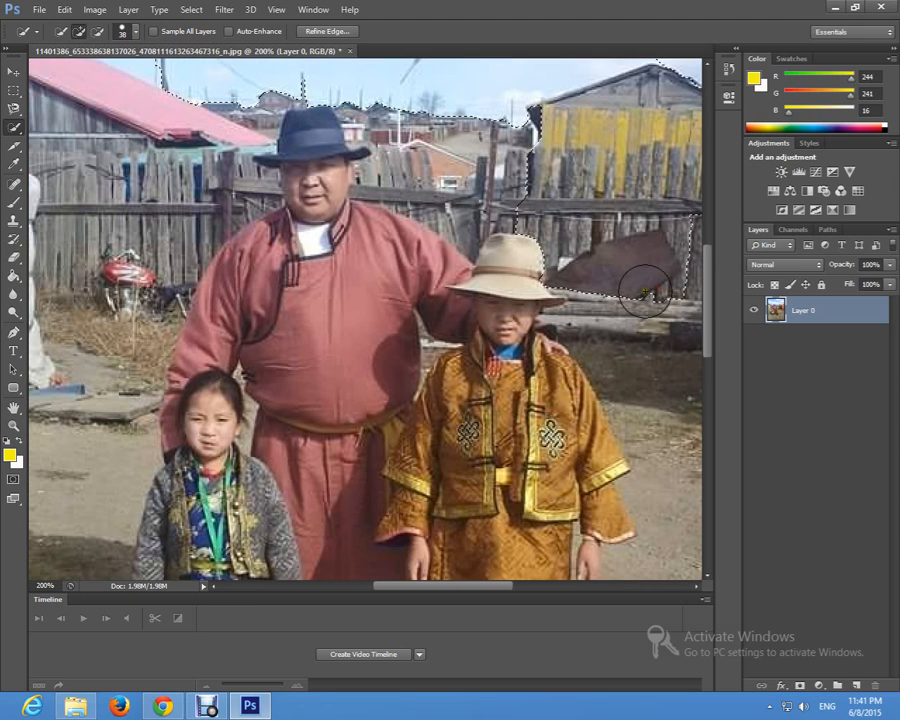
{"action": "left_click_drag", "start_coordinate": [454, 589], "coordinate": [524, 588]}
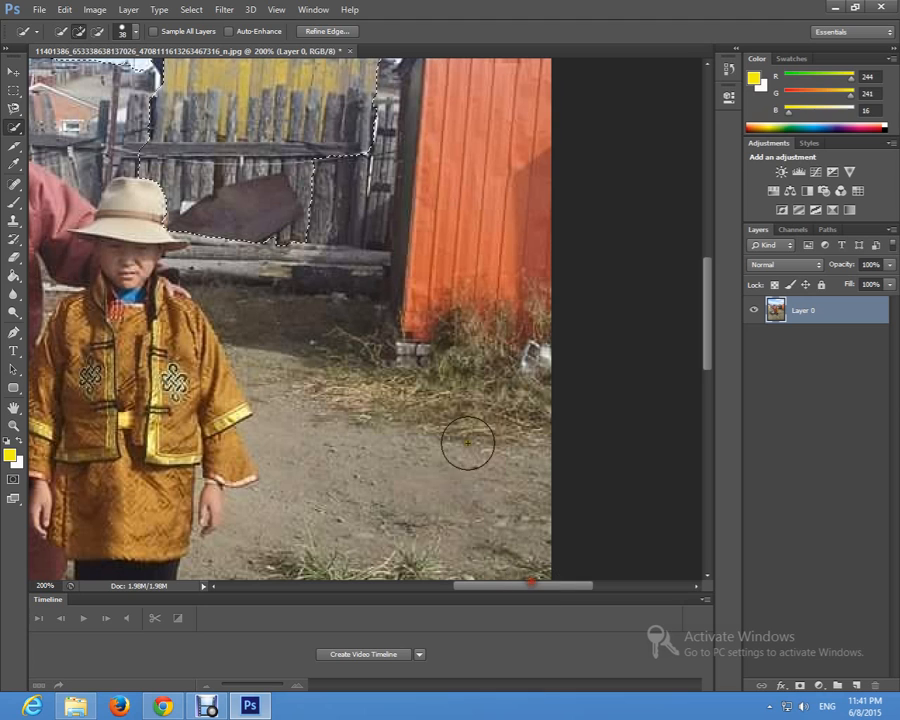
{"action": "mouse_move", "coordinate": [350, 100]}
{"action": "left_mouse_down"}
{"action": "mouse_move", "coordinate": [391, 191]}
{"action": "mouse_move", "coordinate": [431, 483]}
{"action": "left_mouse_up"}
{"action": "scroll", "coordinate": [430, 476], "scroll_direction": "down", "scroll_amount": 5}
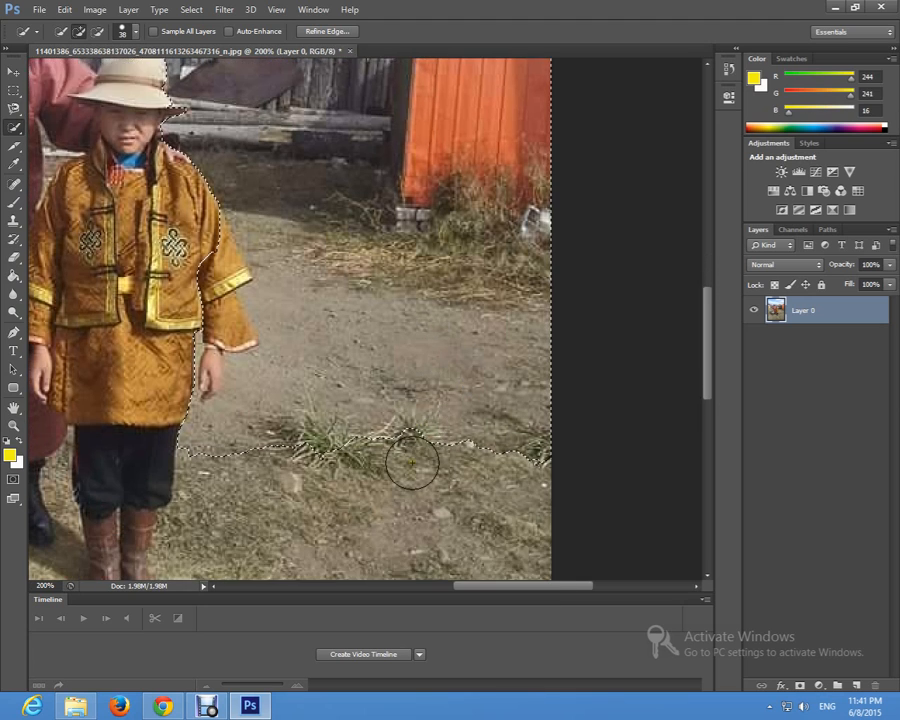
Step: Extend the selection over the grass and dirt foreground below the three people's feet, down to the photo's lower edge
{"action": "scroll", "coordinate": [375, 438], "scroll_direction": "down", "scroll_amount": 2}
{"action": "scroll", "coordinate": [300, 390], "scroll_direction": "up", "scroll_amount": 3}
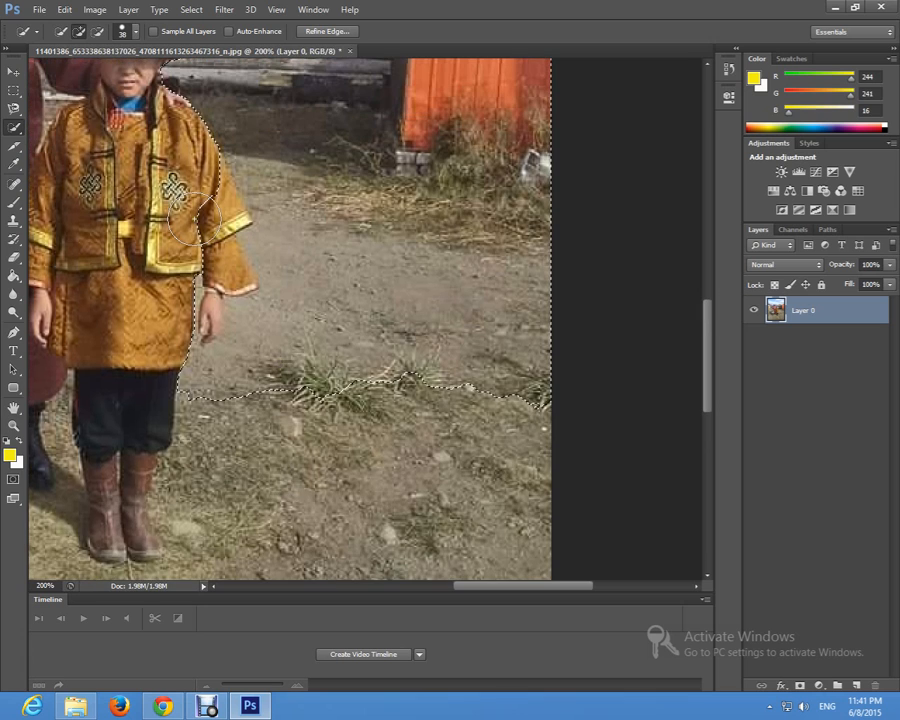
{"action": "scroll", "coordinate": [311, 382], "scroll_direction": "down", "scroll_amount": 4}
{"action": "left_click_drag", "start_coordinate": [372, 452], "coordinate": [372, 452]}
{"action": "scroll", "coordinate": [372, 452], "scroll_direction": "down", "scroll_amount": 5}
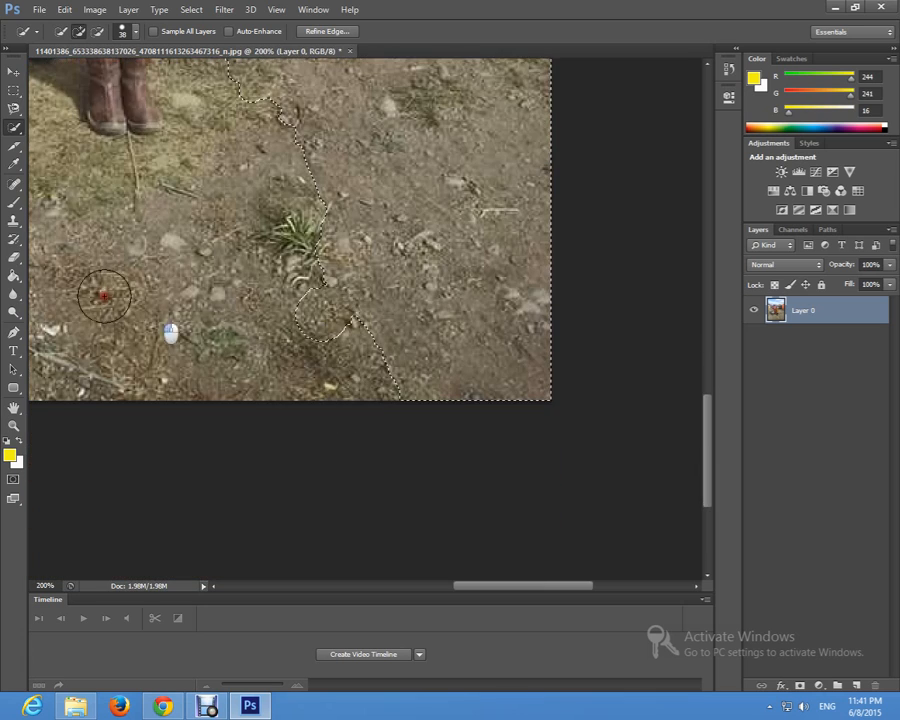
{"action": "left_click_drag", "start_coordinate": [518, 588], "coordinate": [419, 588]}
{"action": "mouse_move", "coordinate": [538, 354]}
{"action": "left_mouse_down"}
{"action": "mouse_move", "coordinate": [482, 324]}
{"action": "mouse_move", "coordinate": [175, 302]}
{"action": "mouse_move", "coordinate": [211, 368]}
{"action": "left_mouse_up"}
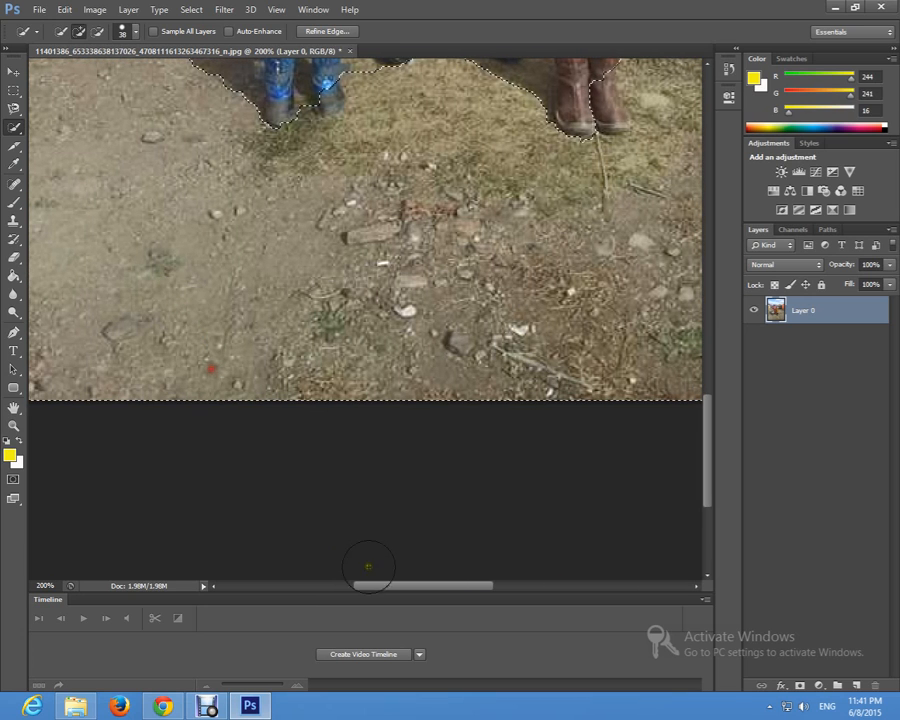
Step: Add the ground beside the girl and the white tent with the orange door to the selection
{"action": "left_click_drag", "start_coordinate": [418, 588], "coordinate": [357, 586]}
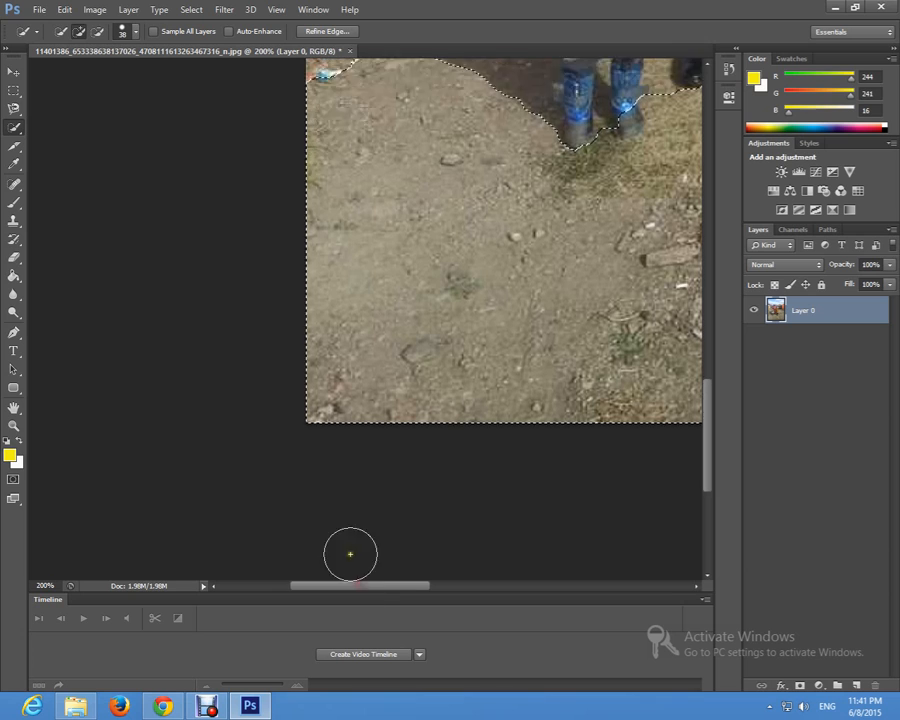
{"action": "scroll", "coordinate": [348, 463], "scroll_direction": "up", "scroll_amount": 3}
{"action": "scroll", "coordinate": [348, 463], "scroll_direction": "up", "scroll_amount": 5}
{"action": "mouse_move", "coordinate": [446, 177]}
{"action": "left_mouse_down"}
{"action": "mouse_move", "coordinate": [424, 286]}
{"action": "mouse_move", "coordinate": [413, 196]}
{"action": "mouse_move", "coordinate": [410, 269]}
{"action": "left_mouse_up"}
{"action": "scroll", "coordinate": [412, 220], "scroll_direction": "up", "scroll_amount": 4}
{"action": "scroll", "coordinate": [416, 201], "scroll_direction": "up", "scroll_amount": 5}
{"action": "left_click", "coordinate": [413, 202]}
{"action": "scroll", "coordinate": [413, 202], "scroll_direction": "up", "scroll_amount": 5}
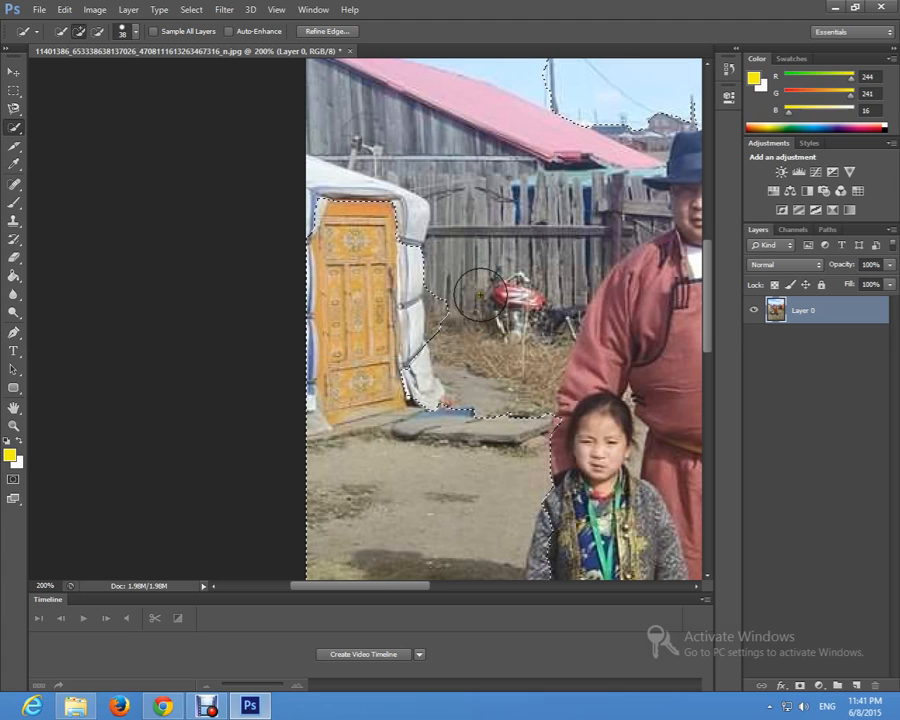
Step: Add the fence, motorcycle and pink-roofed house to the selection, up to the man's shoulder and hat
{"action": "left_click", "coordinate": [427, 331]}
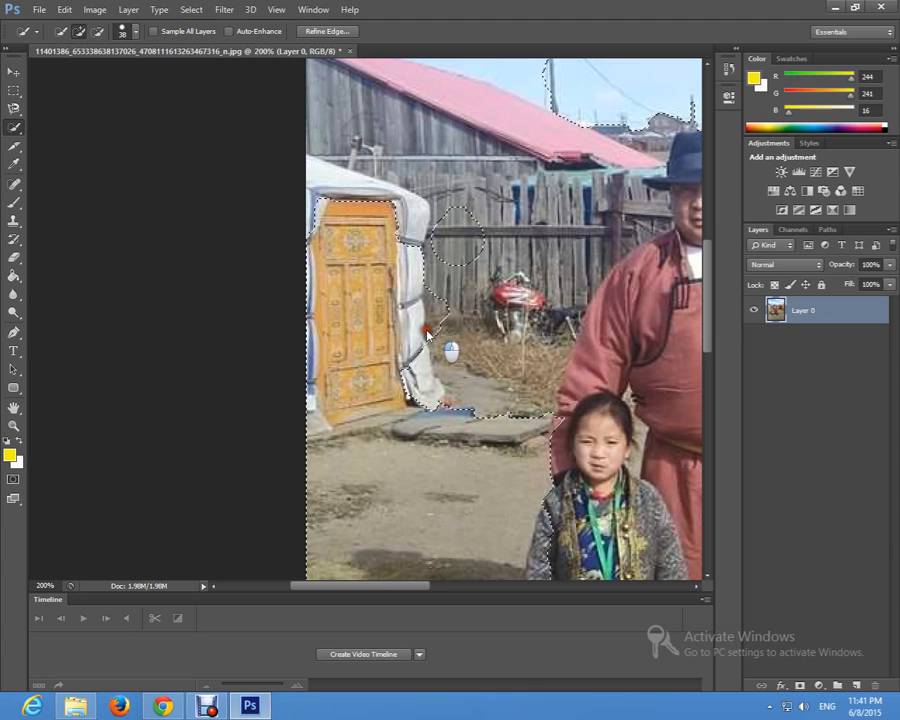
{"action": "scroll", "coordinate": [512, 246], "scroll_direction": "up", "scroll_amount": 1}
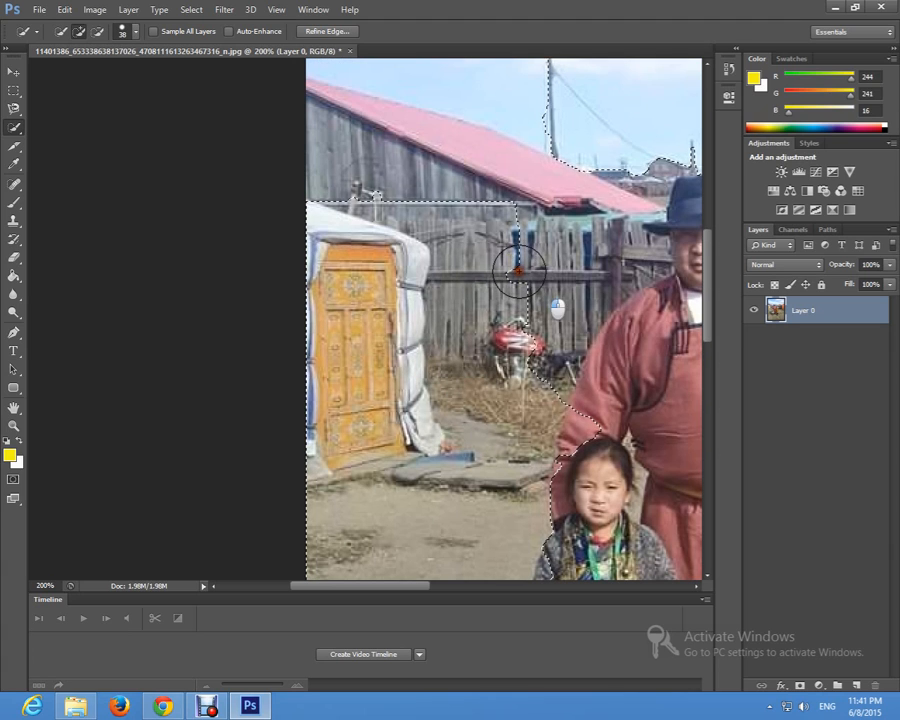
{"action": "left_click_drag", "start_coordinate": [507, 270], "coordinate": [507, 204]}
{"action": "left_click", "coordinate": [530, 186]}
{"action": "left_click", "coordinate": [476, 175]}
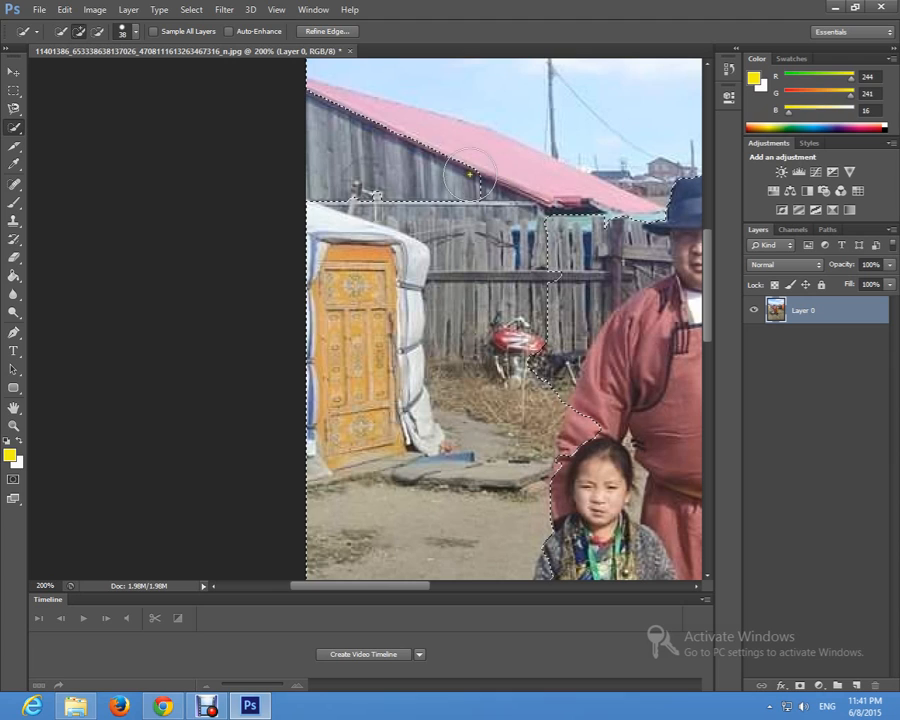
{"action": "left_click", "coordinate": [338, 147]}
{"action": "mouse_move", "coordinate": [591, 257]}
{"action": "left_mouse_down"}
{"action": "mouse_move", "coordinate": [618, 245]}
{"action": "mouse_move", "coordinate": [600, 252]}
{"action": "left_mouse_up"}
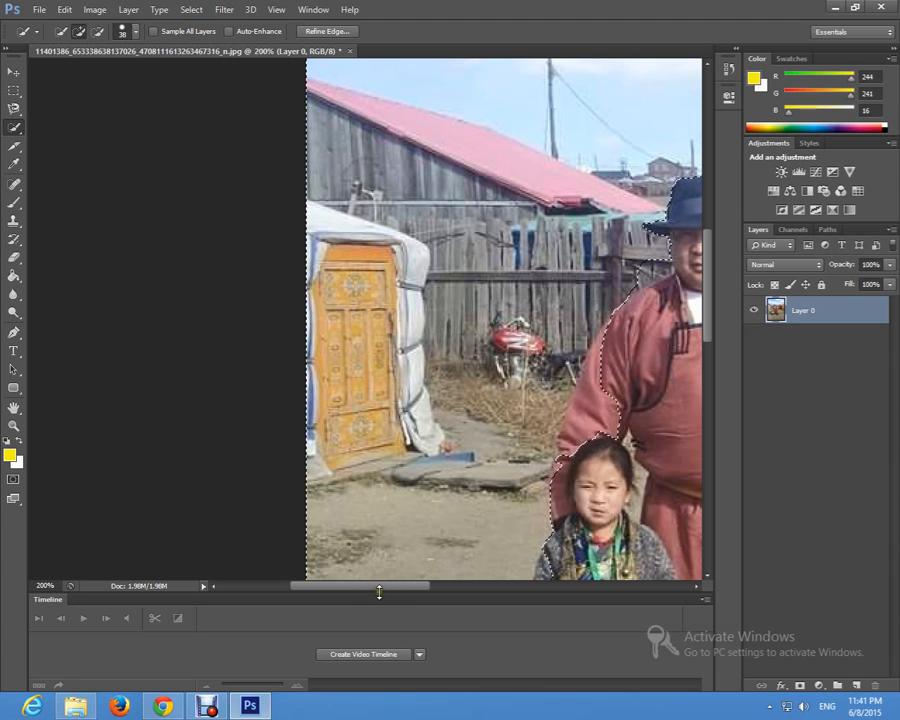
Step: Subtract the brown boot of the child in the yellow robe from the selection with the Quick Selection Tool
{"action": "left_click_drag", "start_coordinate": [385, 590], "coordinate": [449, 587]}
{"action": "key", "text": "z"}
{"action": "left_click", "coordinate": [430, 466], "text": "alt"}
{"action": "left_click", "coordinate": [430, 466], "text": "alt"}
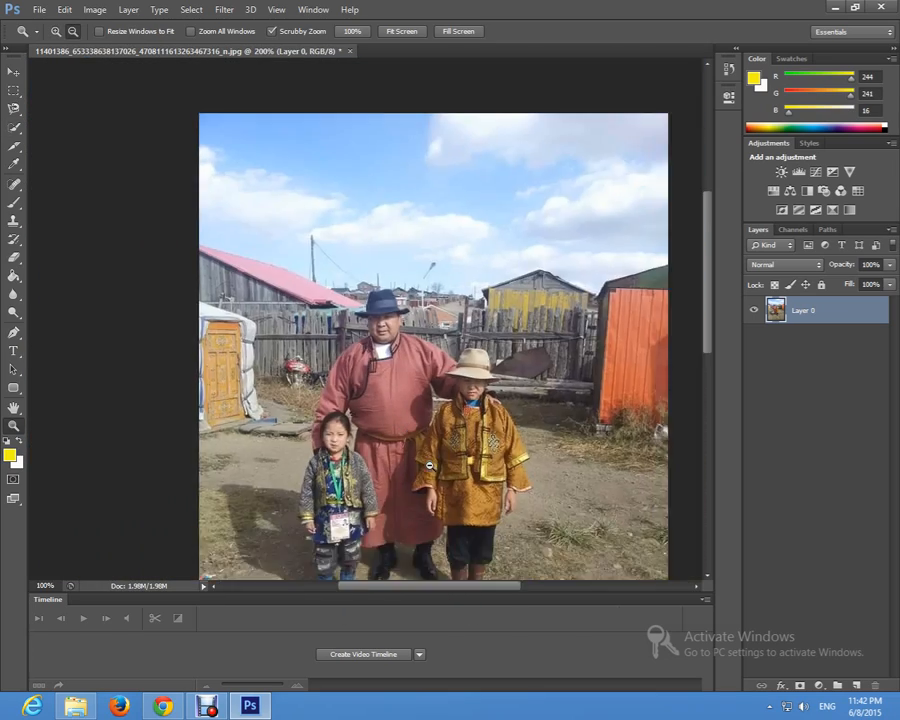
{"action": "left_click", "coordinate": [353, 414]}
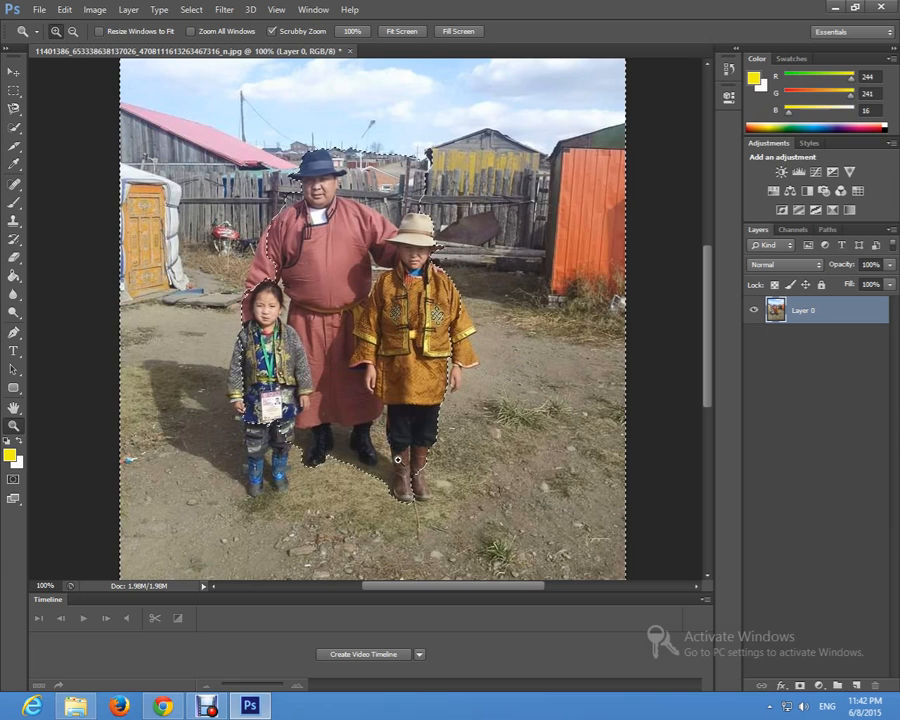
{"action": "key", "text": "w"}
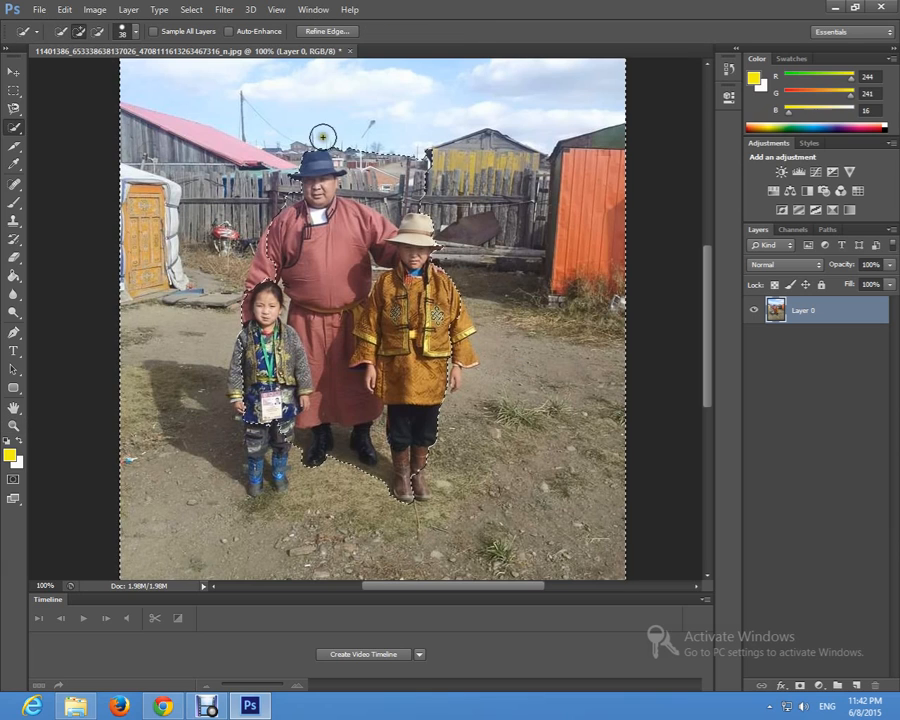
{"action": "left_click", "coordinate": [13, 71]}
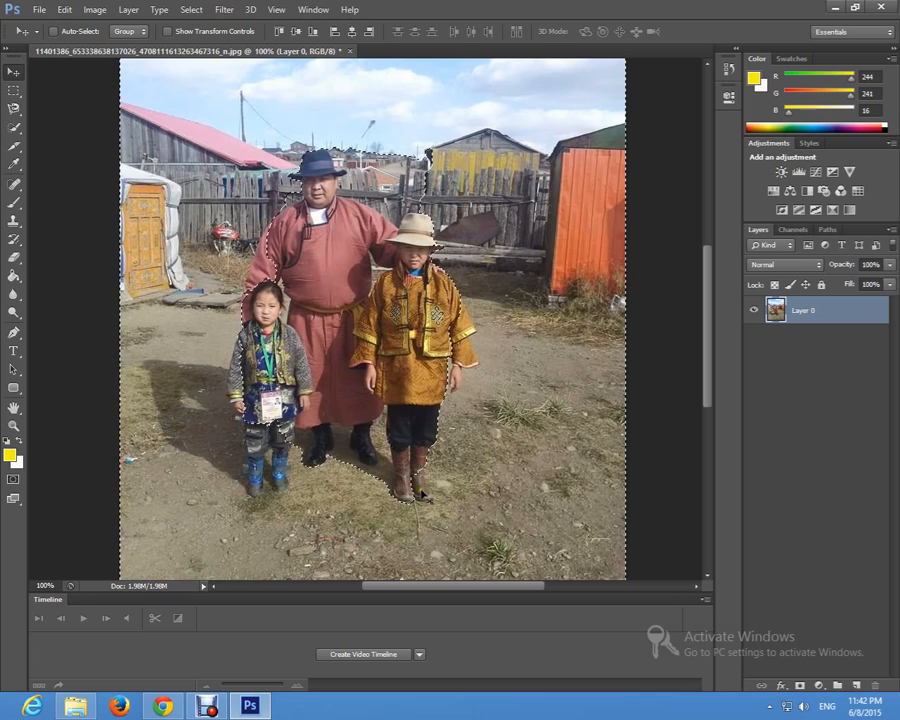
{"action": "key", "text": "z"}
{"action": "left_click", "coordinate": [438, 508]}
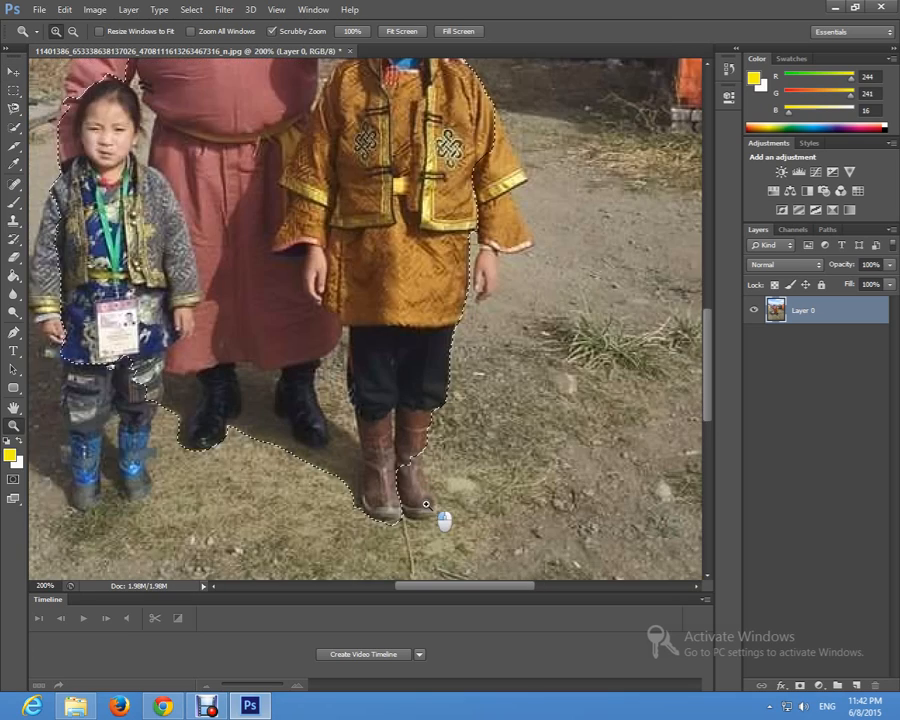
{"action": "left_click", "coordinate": [440, 515]}
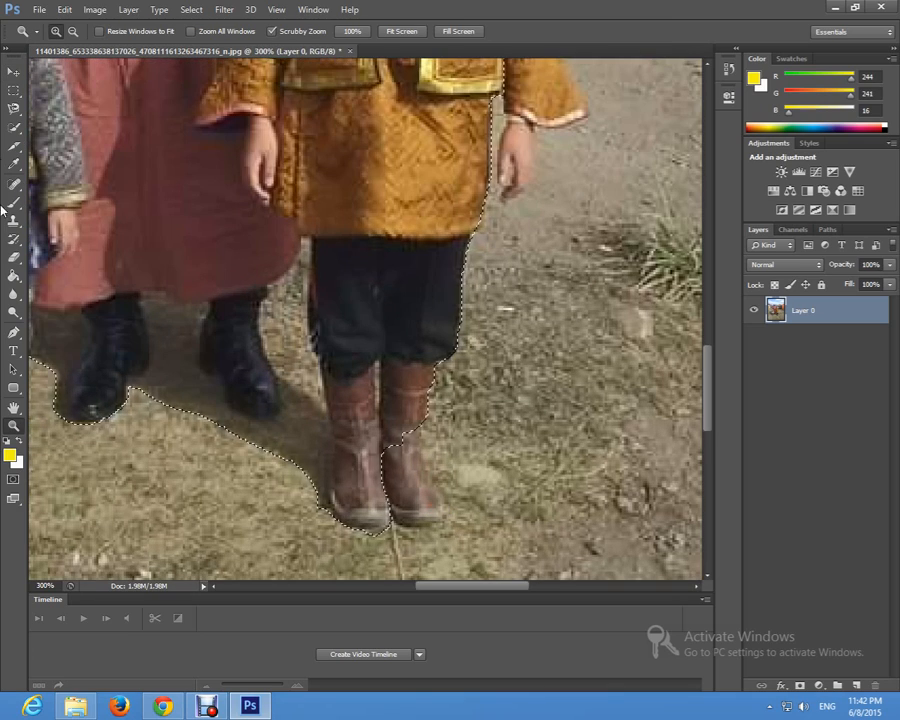
{"action": "left_click", "coordinate": [13, 125]}
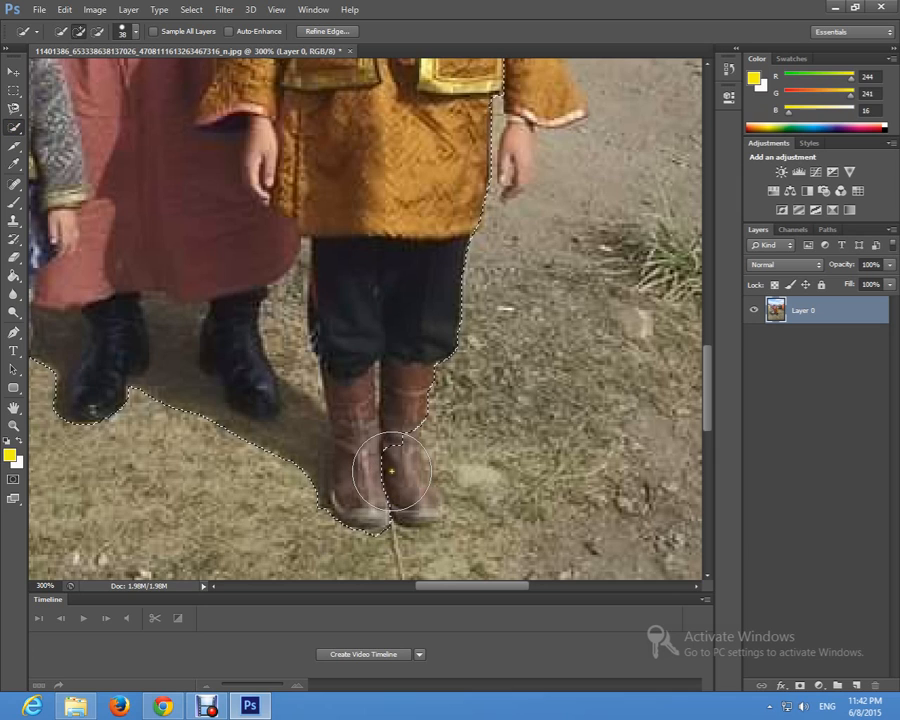
{"action": "key", "text": "alt"}
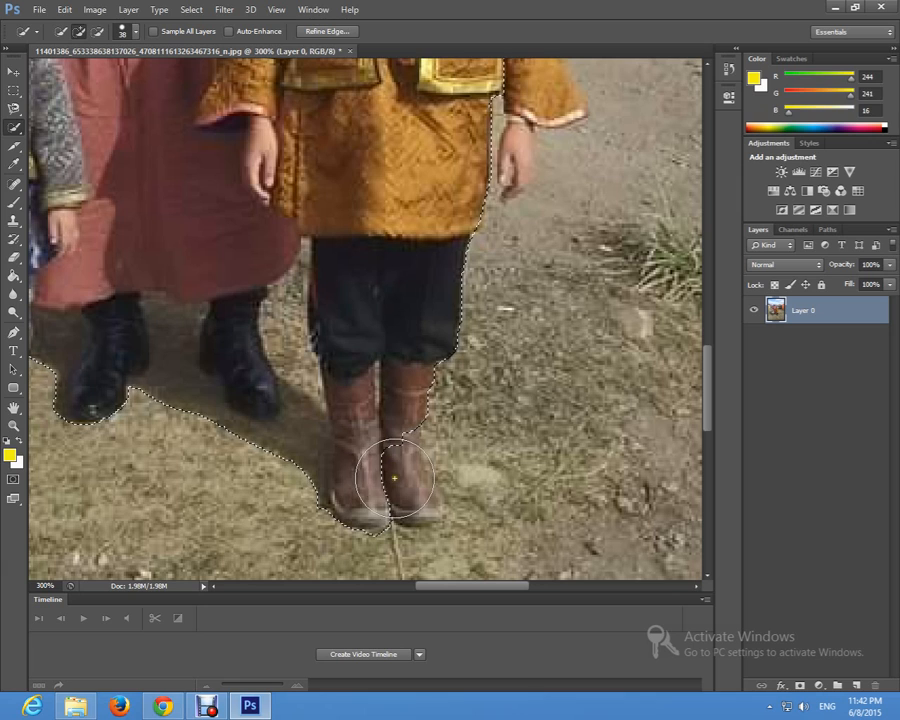
{"action": "key", "text": "alt"}
{"action": "left_click", "coordinate": [398, 490], "text": "alt"}
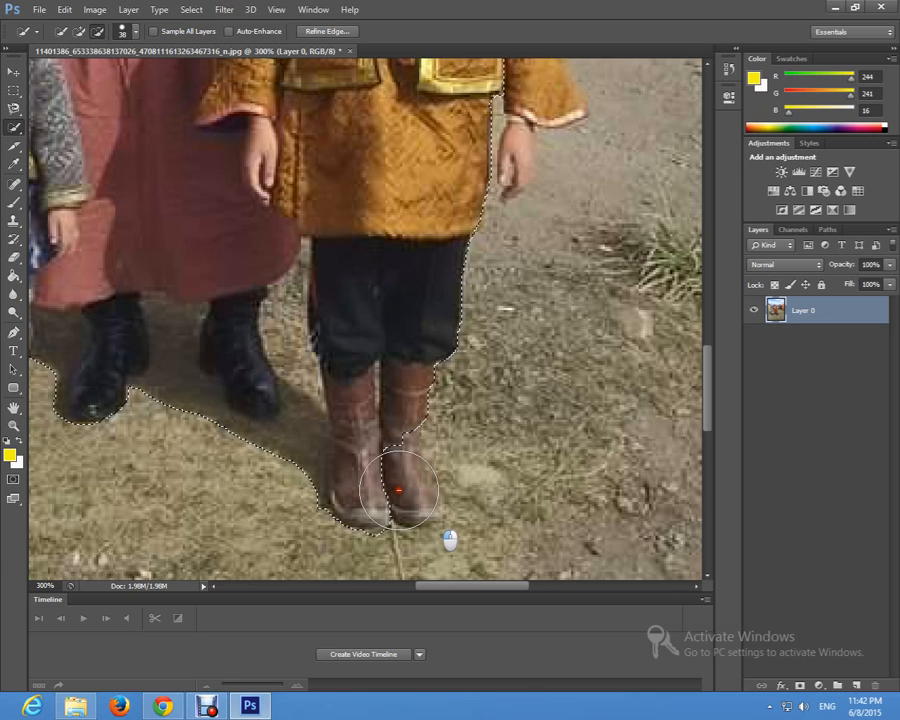
{"action": "mouse_move", "coordinate": [398, 490]}
{"action": "left_mouse_down"}
{"action": "mouse_move", "coordinate": [402, 462]}
{"action": "mouse_move", "coordinate": [392, 442]}
{"action": "mouse_move", "coordinate": [410, 386]}
{"action": "left_mouse_up"}
Step: Subtract the yellow-robed child's outer sleeve and hand from the selection
{"action": "scroll", "coordinate": [432, 297], "scroll_direction": "up", "scroll_amount": 5}
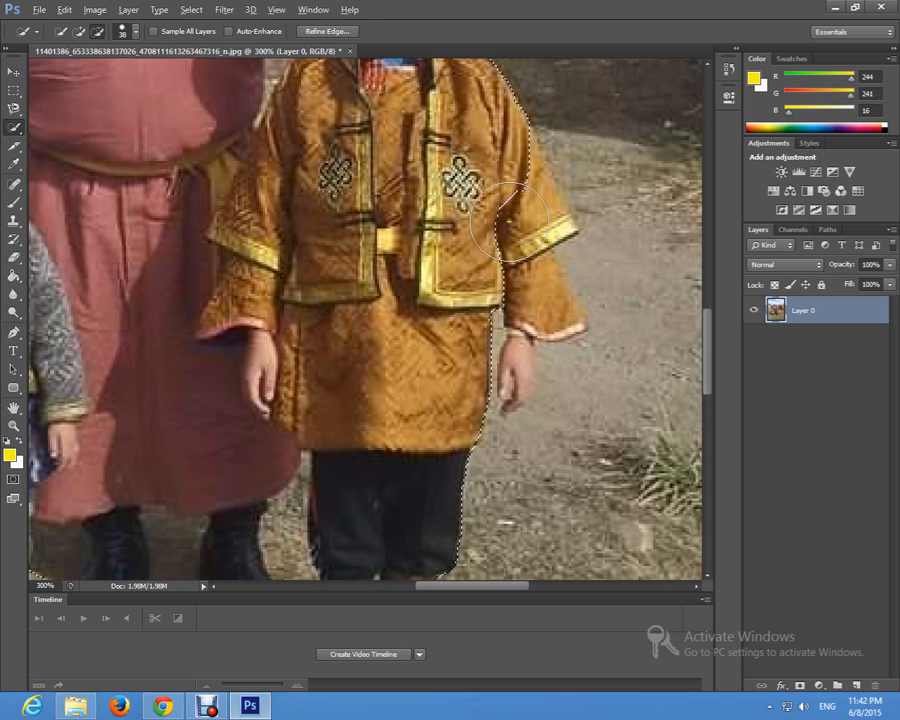
{"action": "left_click", "coordinate": [530, 204]}
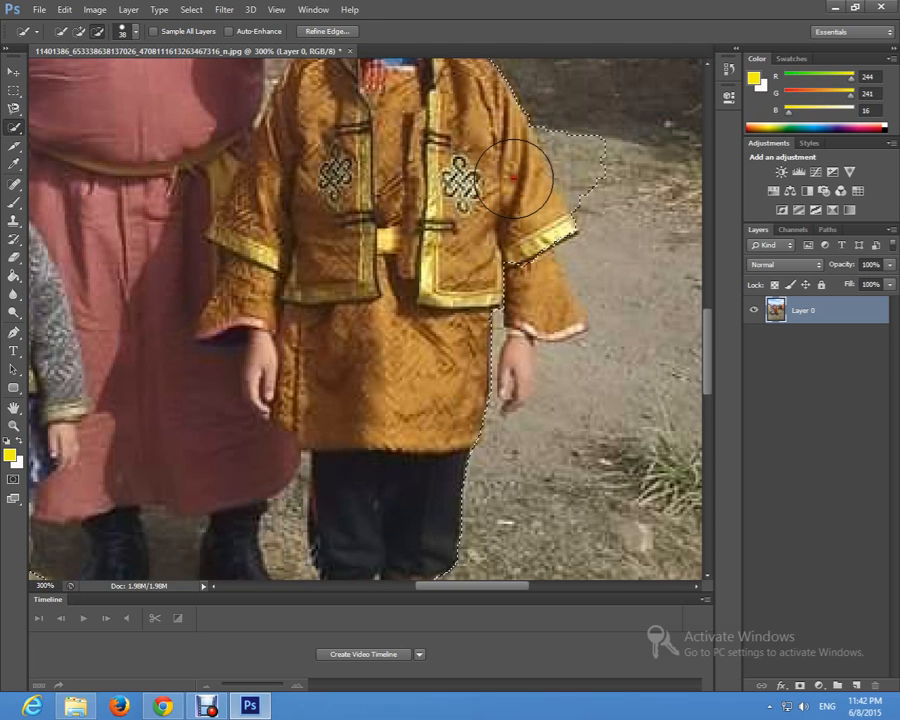
{"action": "mouse_move", "coordinate": [524, 297]}
{"action": "left_mouse_down"}
{"action": "mouse_move", "coordinate": [514, 361]}
{"action": "mouse_move", "coordinate": [531, 364]}
{"action": "mouse_move", "coordinate": [554, 316]}
{"action": "left_mouse_up"}
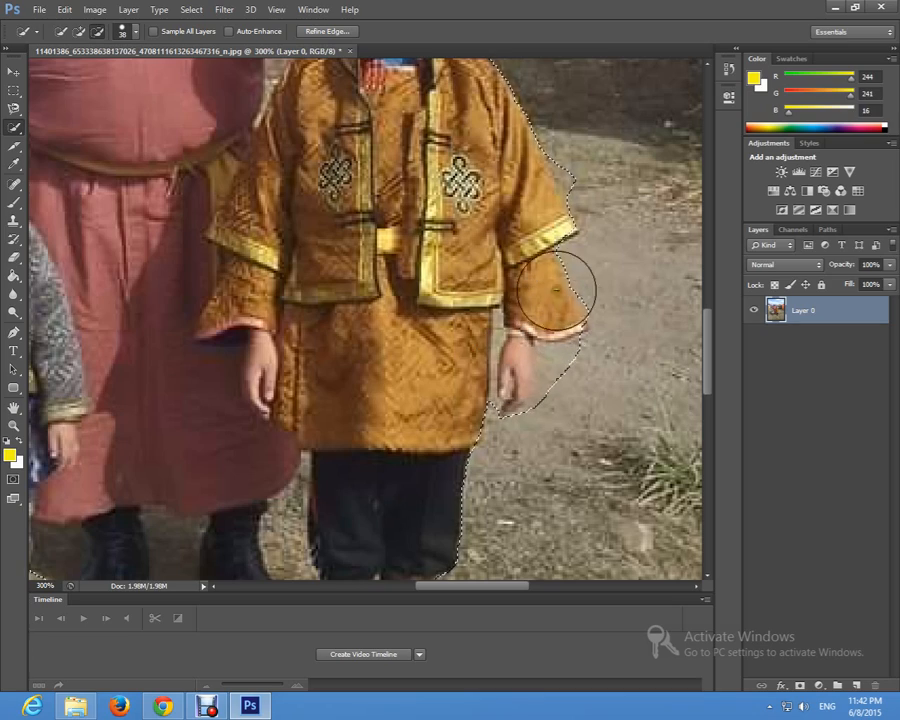
Step: Examine the selection outline around the child's shoulder and around all three people at 100% zoom
{"action": "scroll", "coordinate": [503, 150], "scroll_direction": "up", "scroll_amount": 4}
{"action": "scroll", "coordinate": [440, 216], "scroll_direction": "up", "scroll_amount": 3}
{"action": "key", "text": "z"}
{"action": "left_click", "coordinate": [436, 222], "text": "alt"}
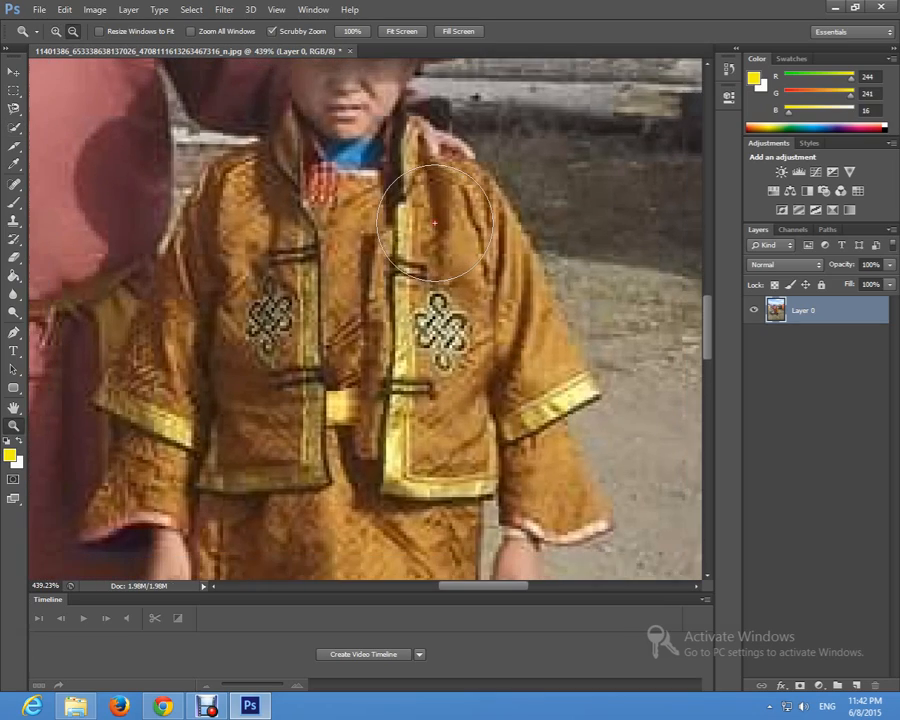
{"action": "left_click", "coordinate": [425, 236], "text": "alt"}
{"action": "left_click", "coordinate": [425, 236], "text": "alt"}
{"action": "left_click", "coordinate": [410, 228], "text": "alt"}
{"action": "left_click", "coordinate": [390, 216], "text": "alt"}
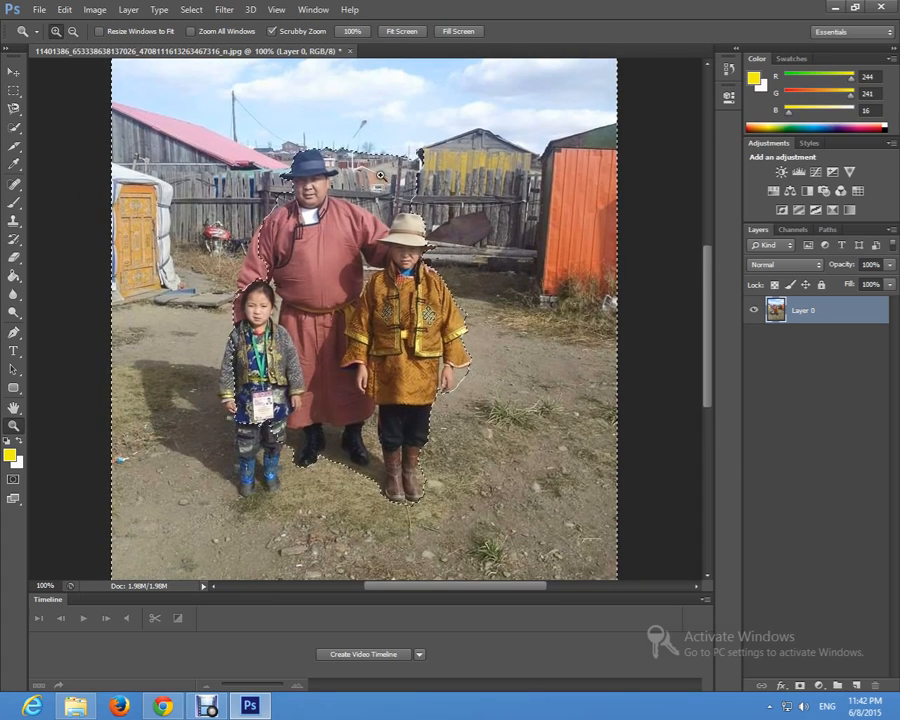
Step: Add the fence and houses between the two hats to the selection, keeping the man's face and collar out of it
{"action": "left_click", "coordinate": [380, 165]}
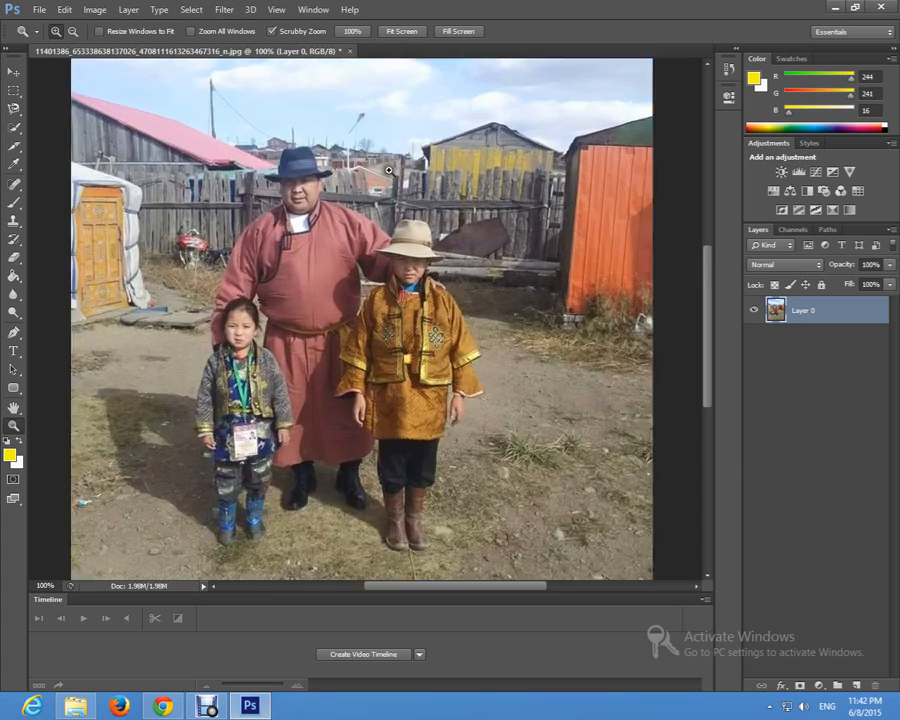
{"action": "left_click", "coordinate": [395, 168]}
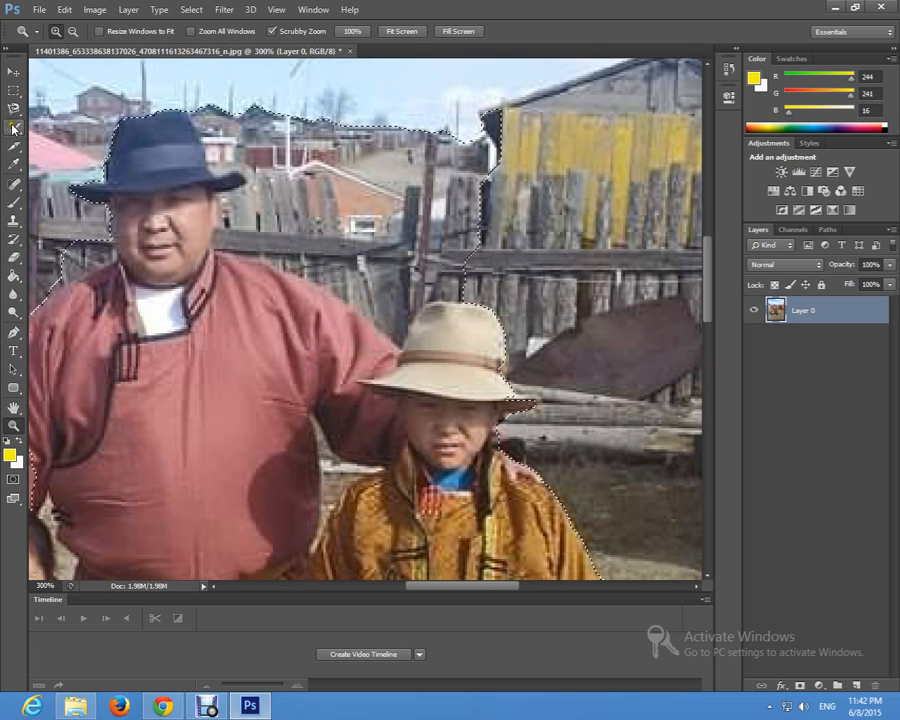
{"action": "left_click", "coordinate": [13, 128]}
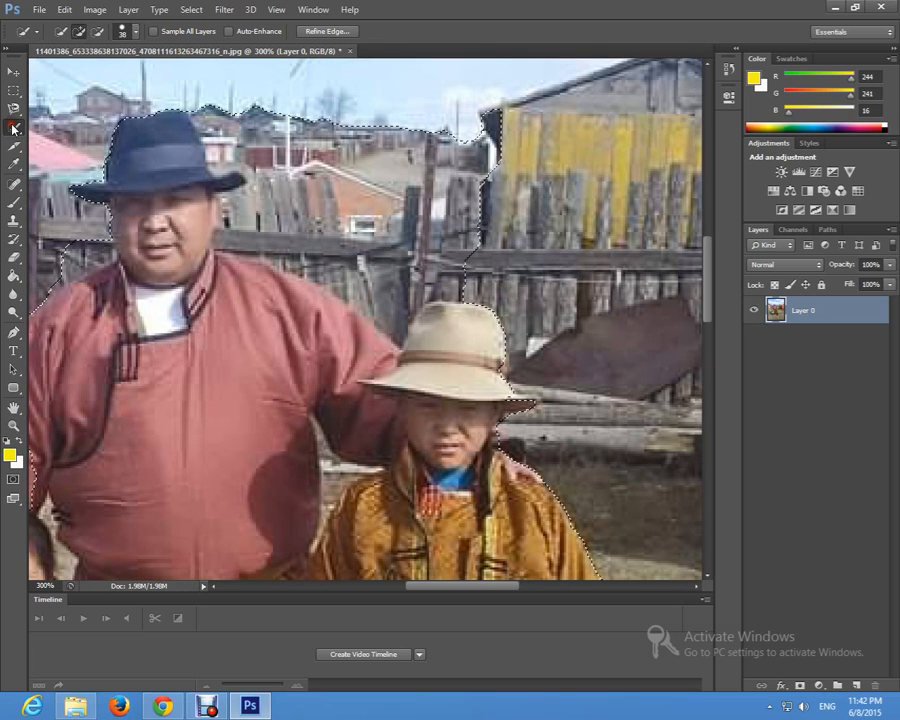
{"action": "left_click", "coordinate": [375, 157]}
{"action": "left_click", "coordinate": [434, 168]}
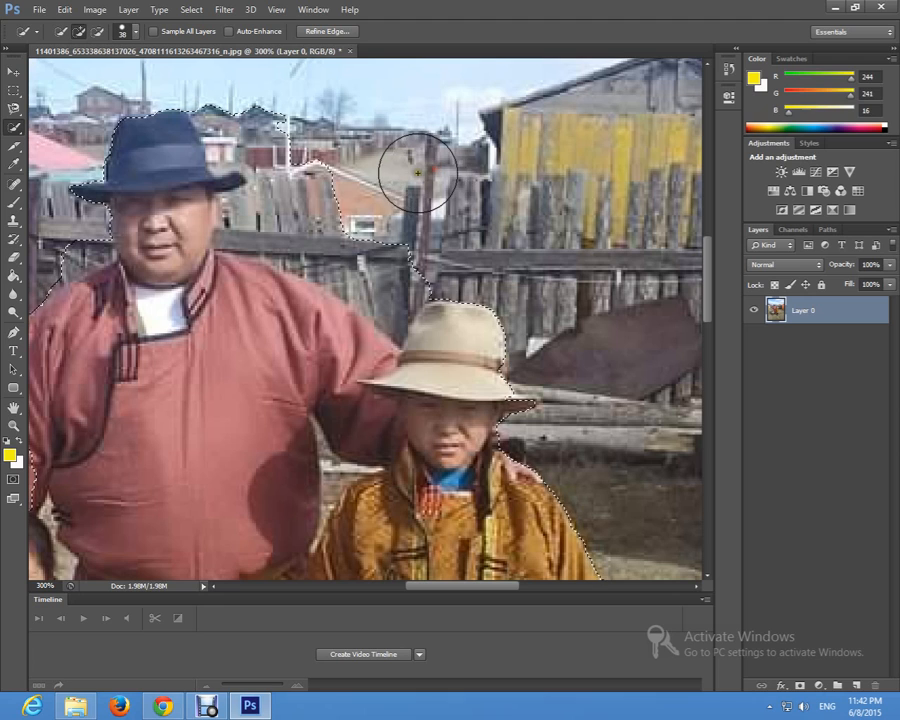
{"action": "left_click", "coordinate": [316, 177]}
{"action": "left_click", "coordinate": [373, 246]}
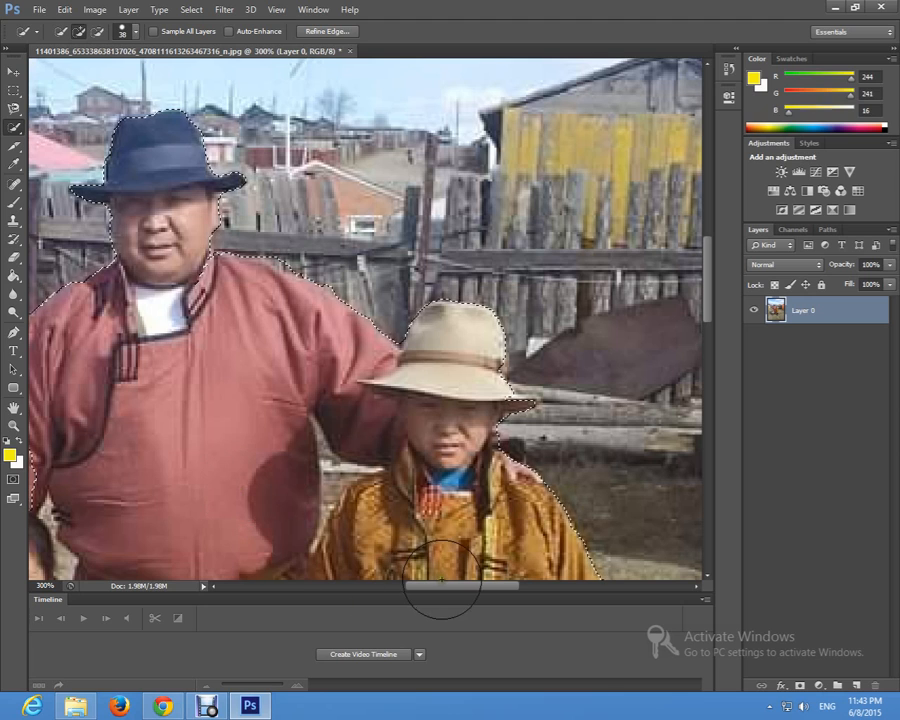
{"action": "left_click", "coordinate": [200, 289]}
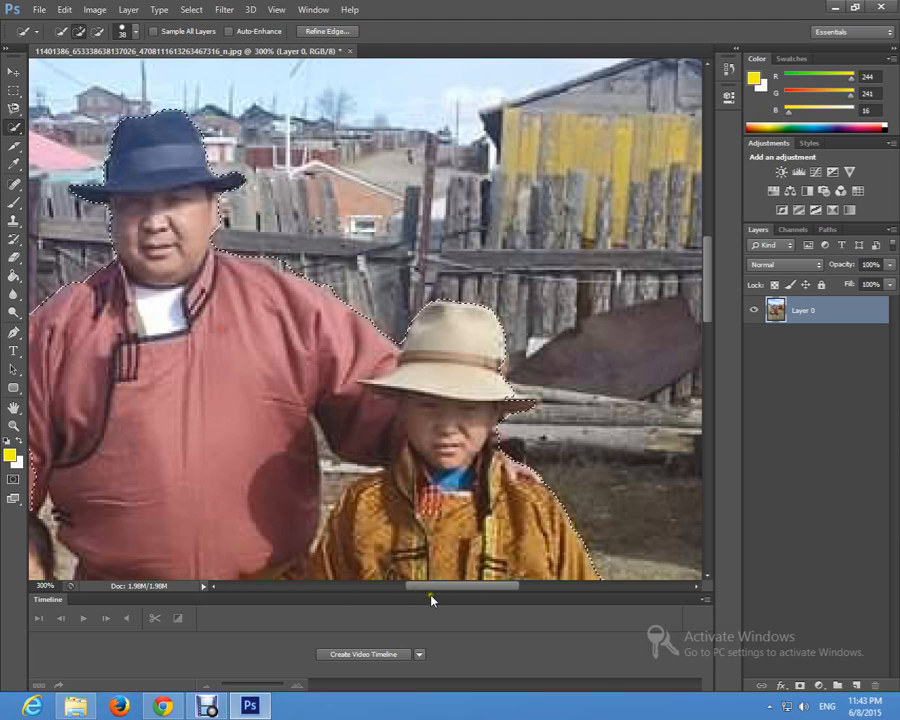
Step: Subtract the man's outer sleeve, from the shoulder down to the small child's head, from the selection
{"action": "left_click_drag", "start_coordinate": [437, 586], "coordinate": [371, 586]}
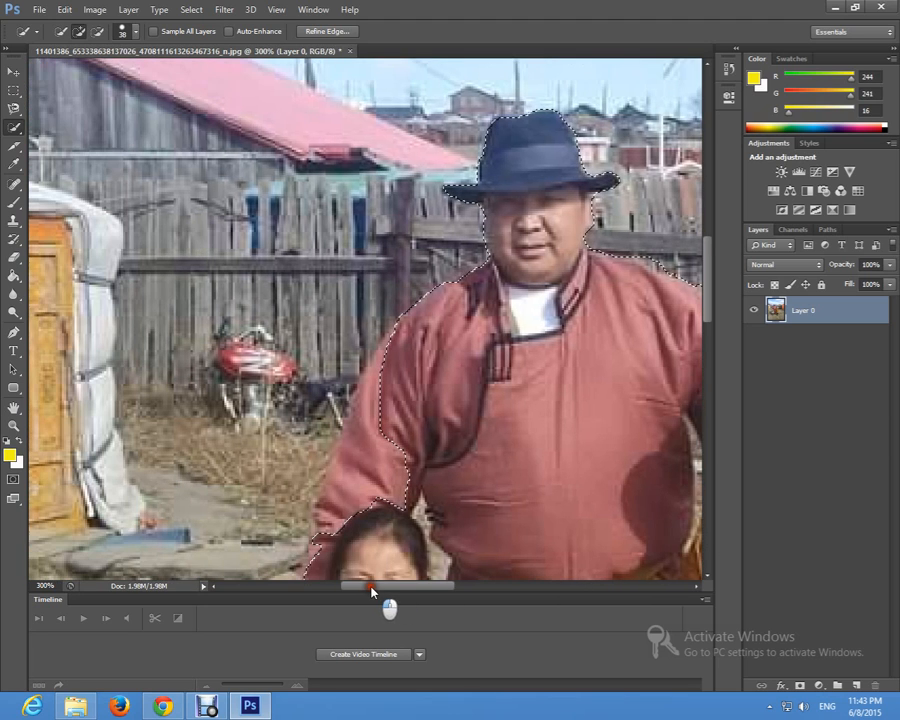
{"action": "scroll", "coordinate": [383, 433], "scroll_direction": "down", "scroll_amount": 2}
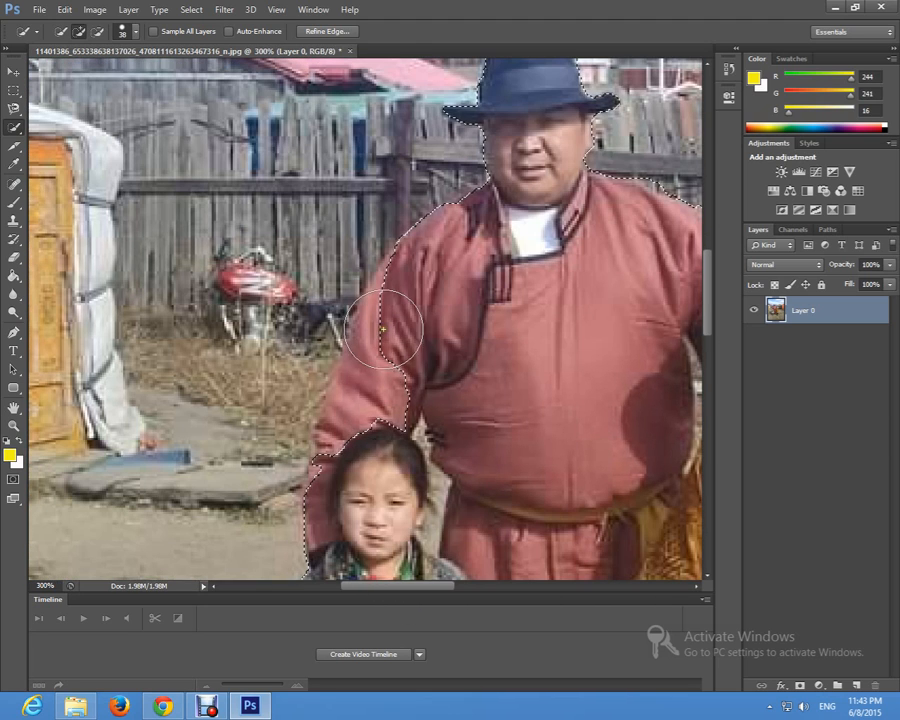
{"action": "left_click", "coordinate": [376, 382]}
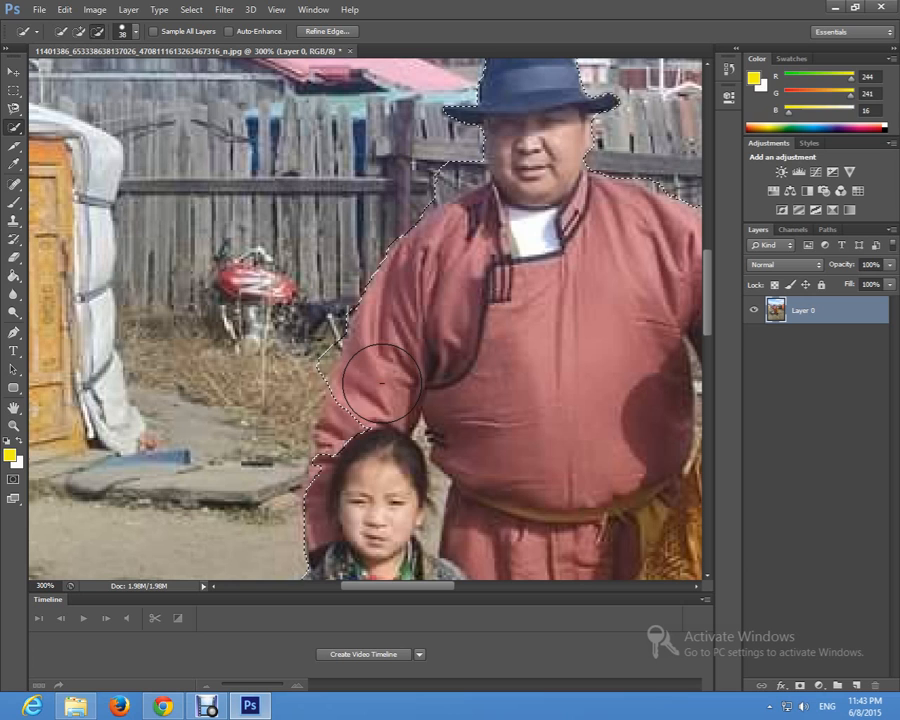
{"action": "left_click", "coordinate": [351, 444]}
{"action": "scroll", "coordinate": [351, 444], "scroll_direction": "down", "scroll_amount": 3}
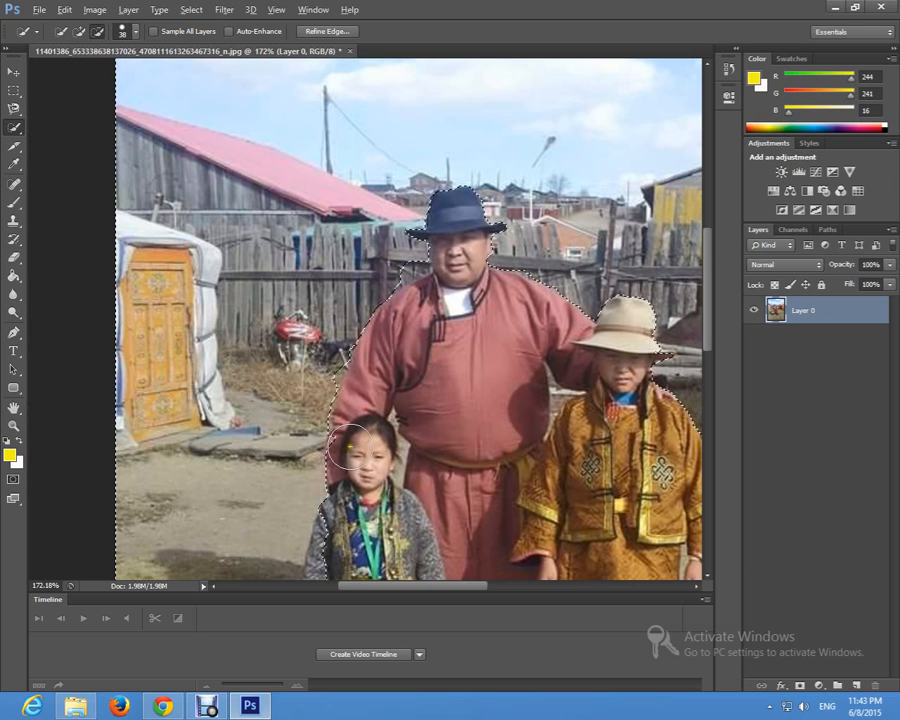
{"action": "scroll", "coordinate": [352, 440], "scroll_direction": "down", "scroll_amount": 4}
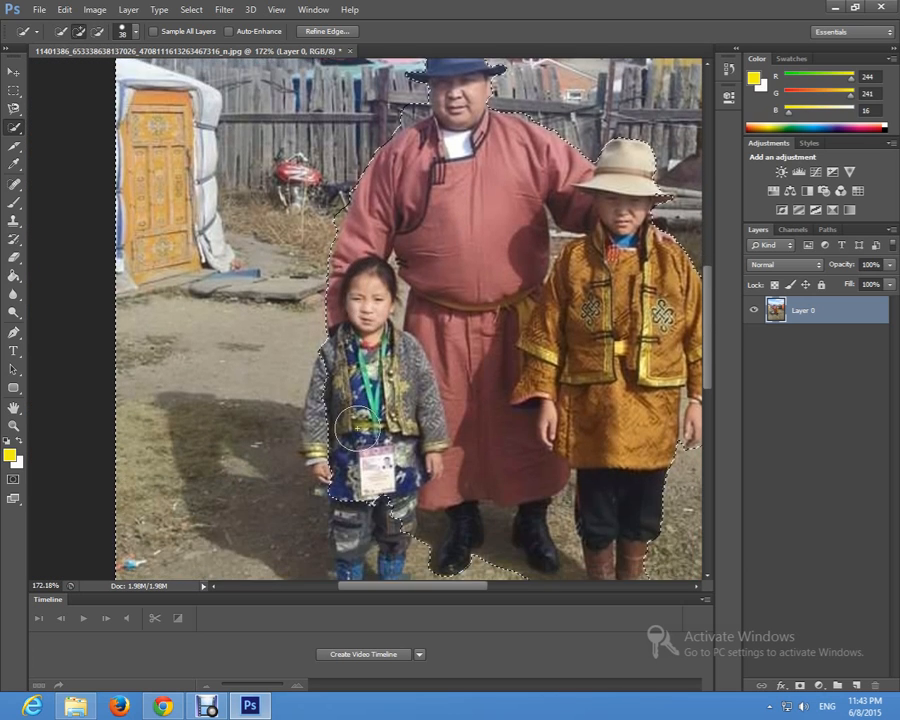
Step: Subtract the small child's grey jacket sleeve, hand and blue boots from the selection
{"action": "left_click_drag", "start_coordinate": [338, 410], "coordinate": [341, 481]}
{"action": "scroll", "coordinate": [340, 481], "scroll_direction": "down", "scroll_amount": 2}
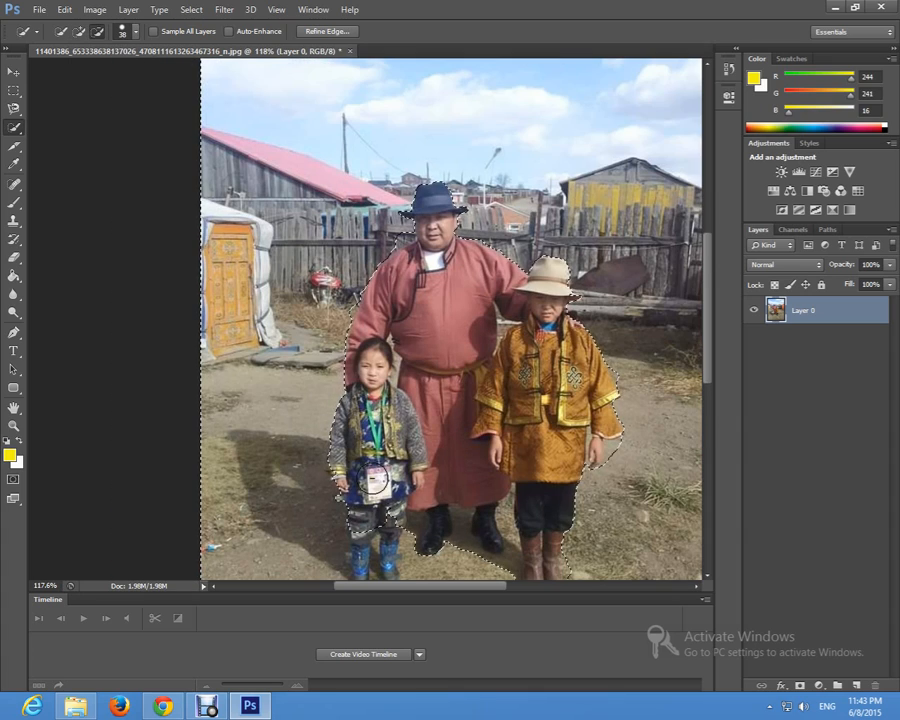
{"action": "scroll", "coordinate": [376, 480], "scroll_direction": "up", "scroll_amount": 1}
{"action": "scroll", "coordinate": [376, 480], "scroll_direction": "down", "scroll_amount": 2}
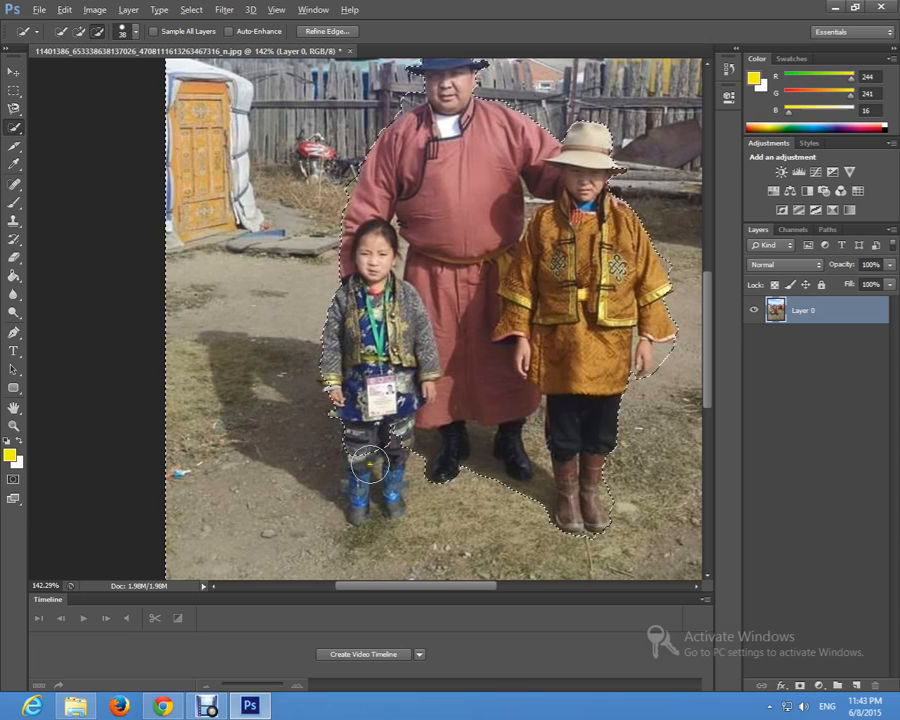
{"action": "left_click", "coordinate": [389, 513]}
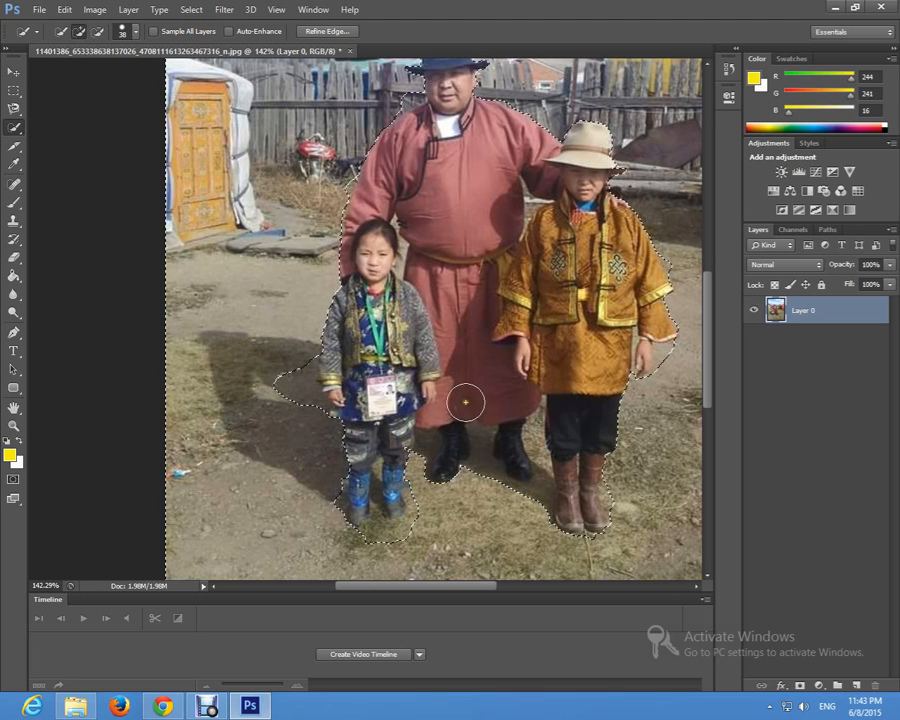
Step: Delete the selected background around the three people and clear the selection
{"action": "scroll", "coordinate": [475, 370], "scroll_direction": "up", "scroll_amount": 3}
{"action": "scroll", "coordinate": [497, 230], "scroll_direction": "down", "scroll_amount": 3}
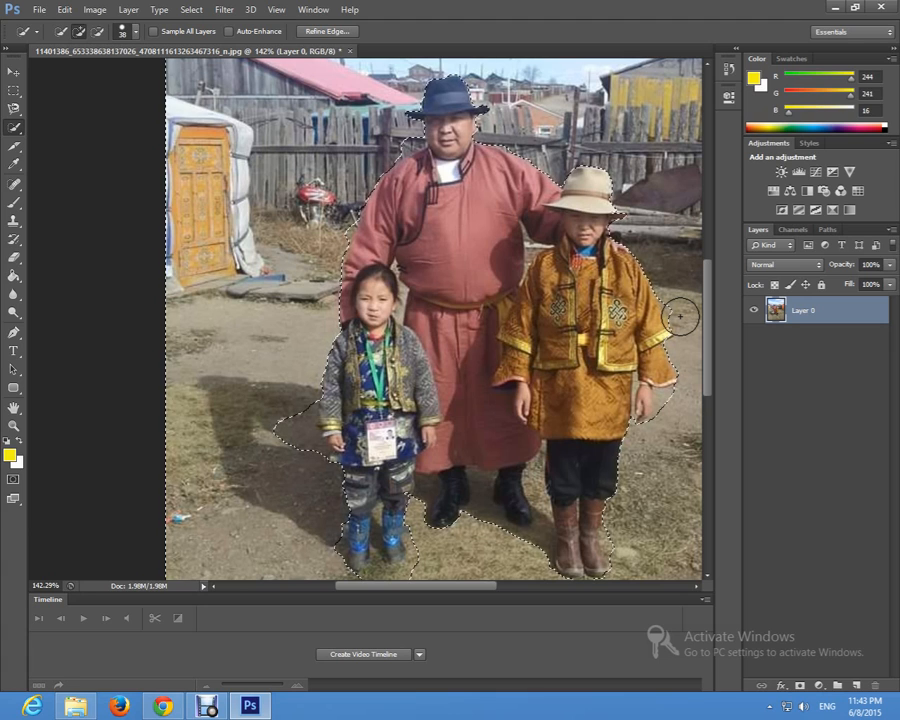
{"action": "key", "text": "Delete"}
{"action": "key", "text": "z"}
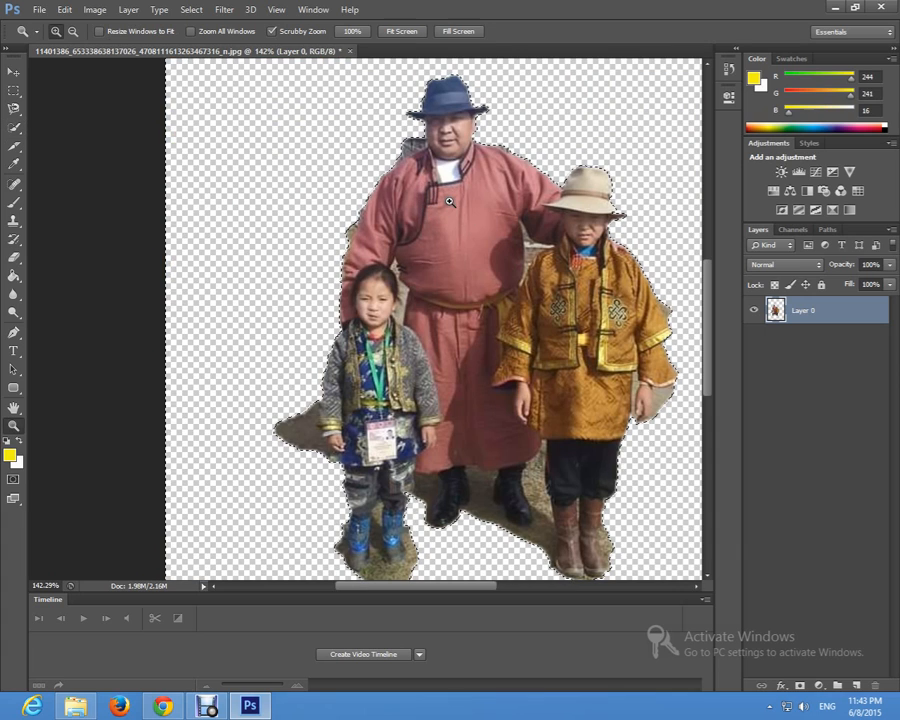
{"action": "left_click", "coordinate": [312, 435]}
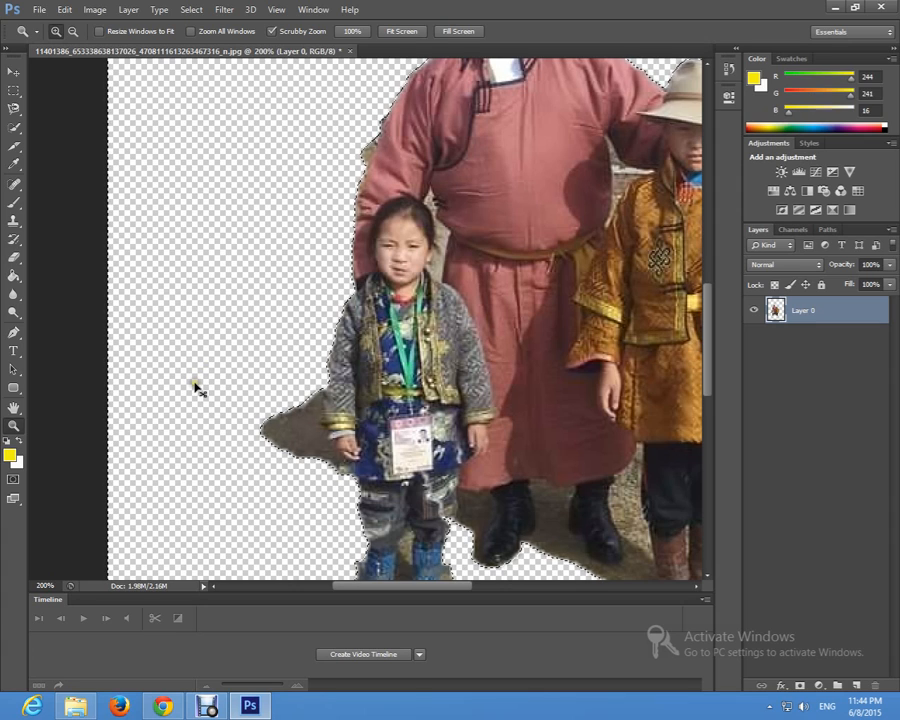
{"action": "key", "text": "ctrl+d"}
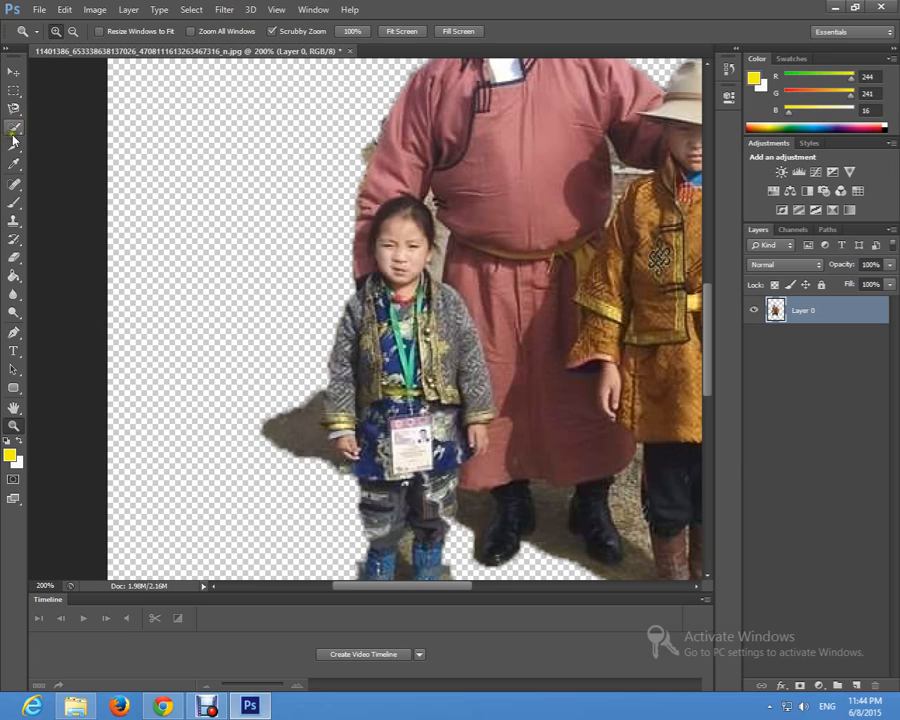
Step: Erase the leftover shadow patch beside the small child's sleeve and hand with a 26 px Eraser
{"action": "left_click", "coordinate": [12, 258]}
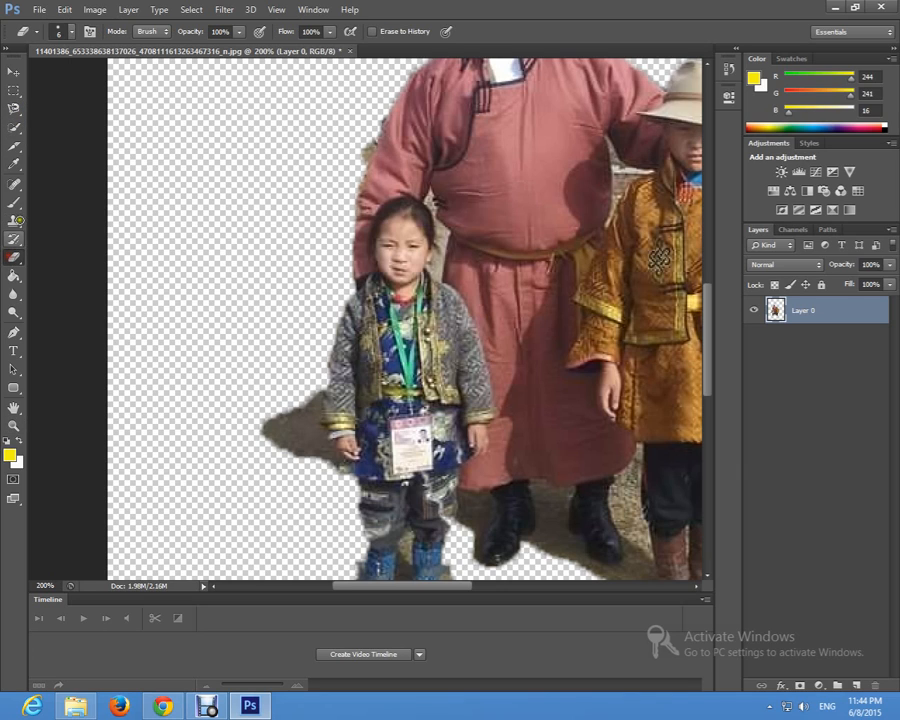
{"action": "left_click", "coordinate": [72, 33]}
{"action": "left_click_drag", "start_coordinate": [27, 80], "coordinate": [40, 79]}
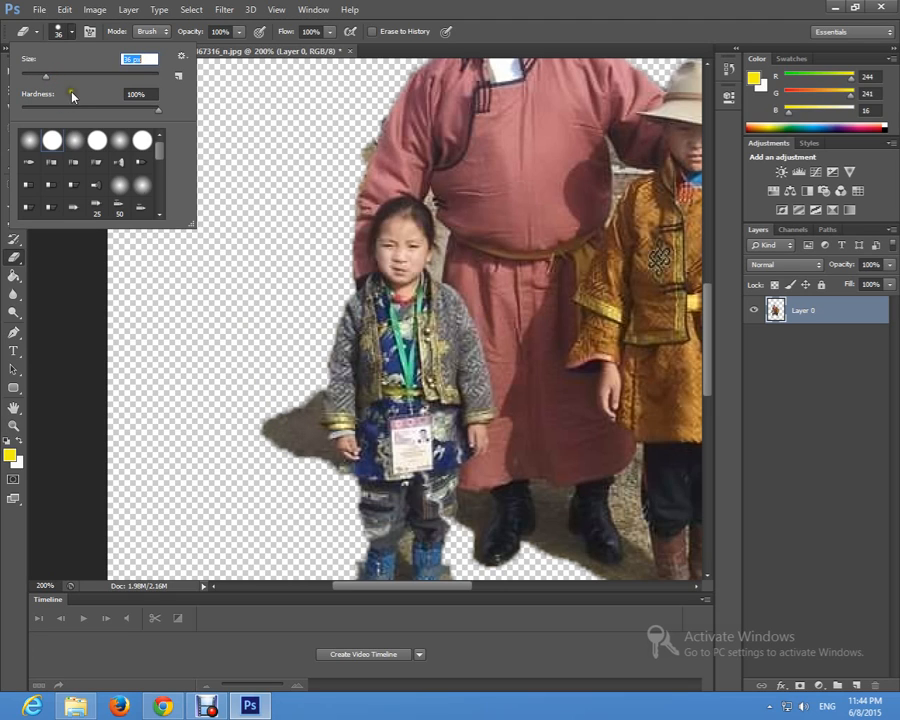
{"action": "left_click", "coordinate": [60, 30]}
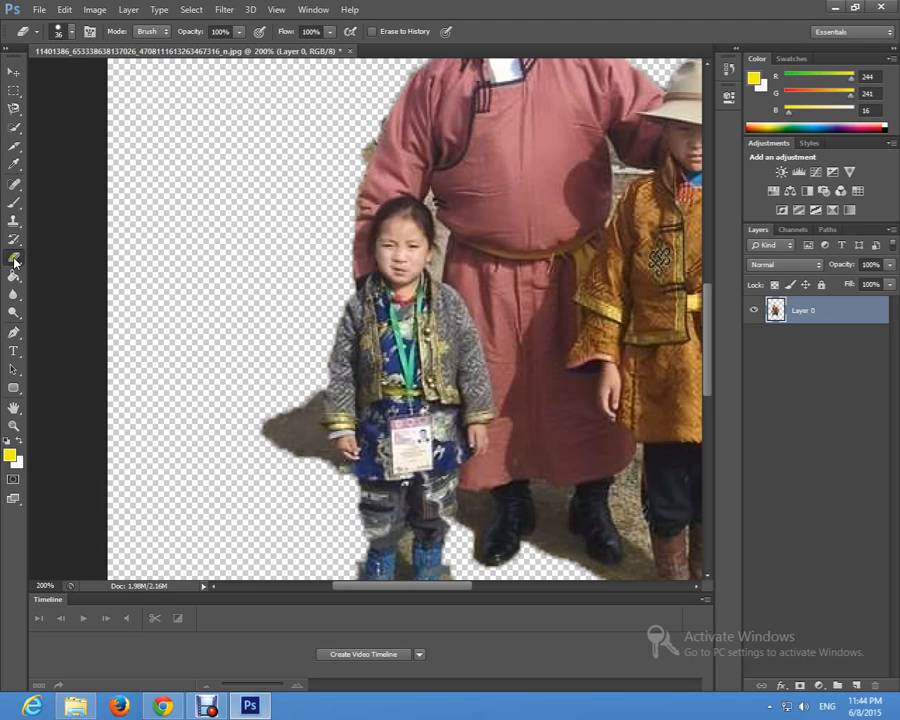
{"action": "left_click", "coordinate": [72, 32]}
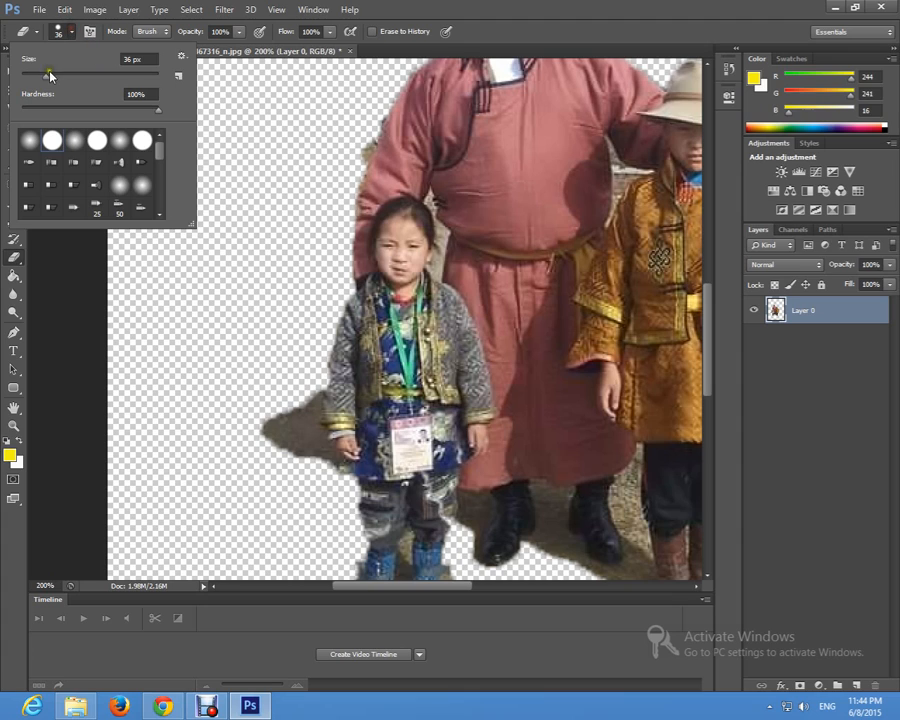
{"action": "left_click_drag", "start_coordinate": [46, 81], "coordinate": [37, 75]}
{"action": "left_click", "coordinate": [69, 23]}
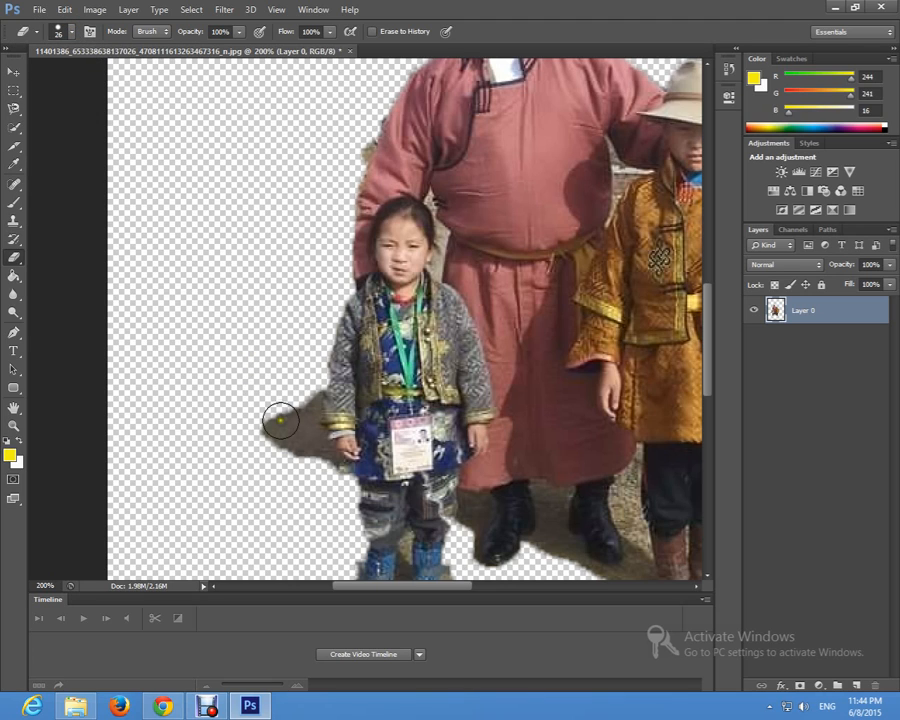
{"action": "mouse_move", "coordinate": [266, 422]}
{"action": "left_mouse_down"}
{"action": "mouse_move", "coordinate": [277, 459]}
{"action": "mouse_move", "coordinate": [272, 426]}
{"action": "mouse_move", "coordinate": [276, 455]}
{"action": "mouse_move", "coordinate": [280, 417]}
{"action": "mouse_move", "coordinate": [297, 397]}
{"action": "mouse_move", "coordinate": [306, 427]}
{"action": "mouse_move", "coordinate": [304, 386]}
{"action": "left_mouse_up"}
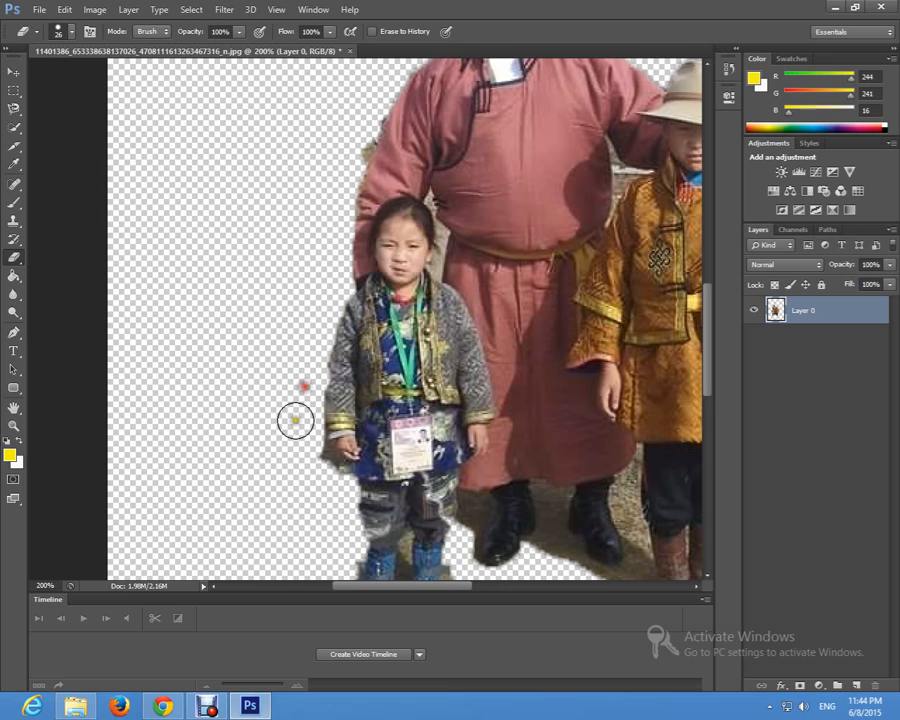
{"action": "mouse_move", "coordinate": [309, 461]}
{"action": "left_mouse_down"}
{"action": "mouse_move", "coordinate": [333, 477]}
{"action": "mouse_move", "coordinate": [323, 468]}
{"action": "left_mouse_up"}
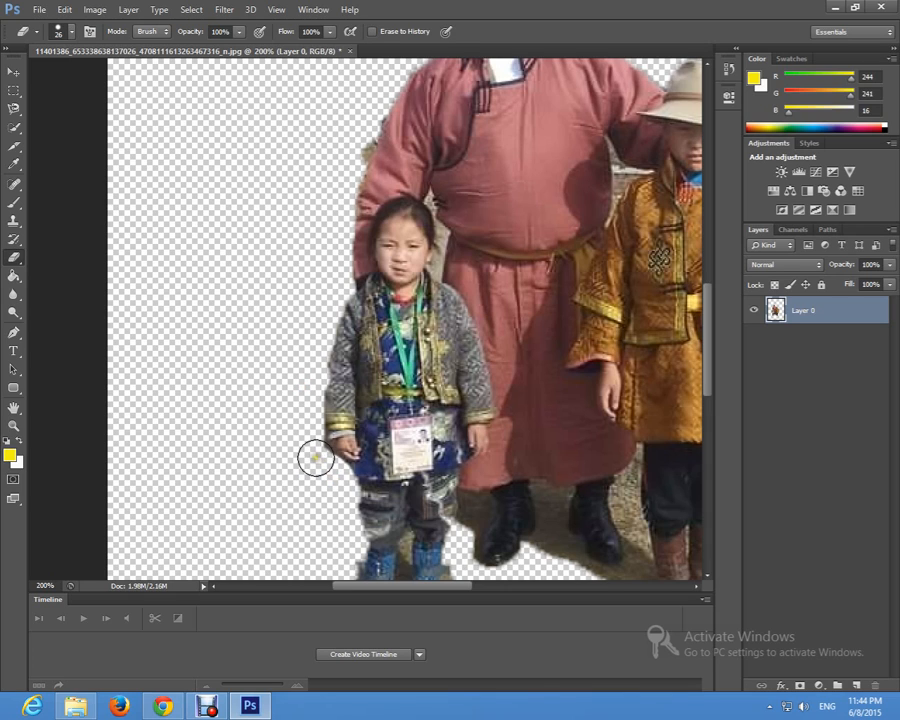
{"action": "left_click", "coordinate": [306, 420]}
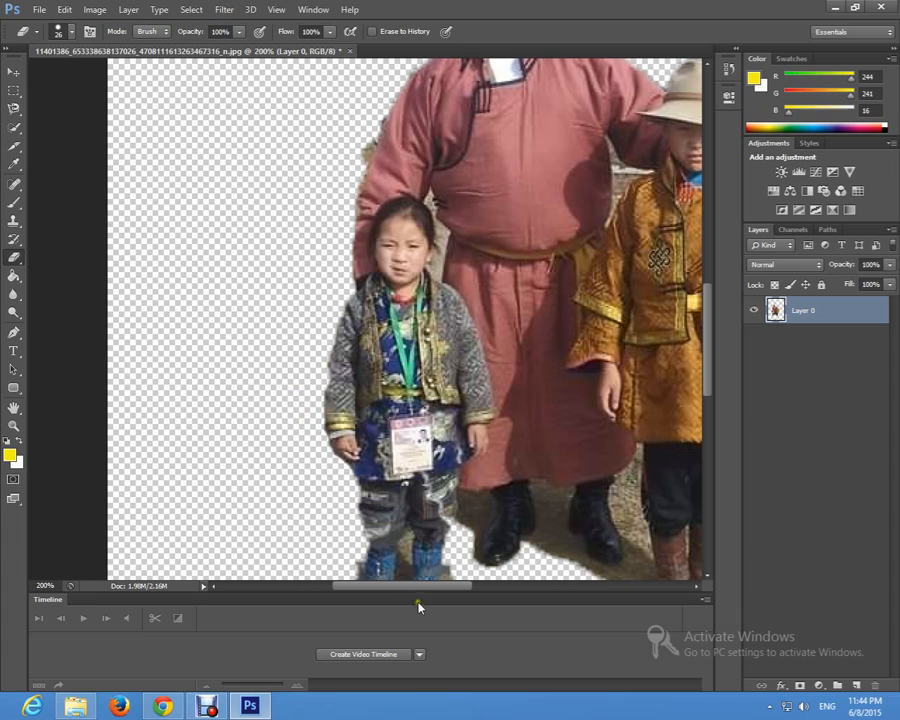
Step: Erase the ground below and between the man's black boots, up to the yellow-robed child's brown boots
{"action": "left_click_drag", "start_coordinate": [430, 584], "coordinate": [437, 584]}
{"action": "scroll", "coordinate": [503, 440], "scroll_direction": "down", "scroll_amount": 1}
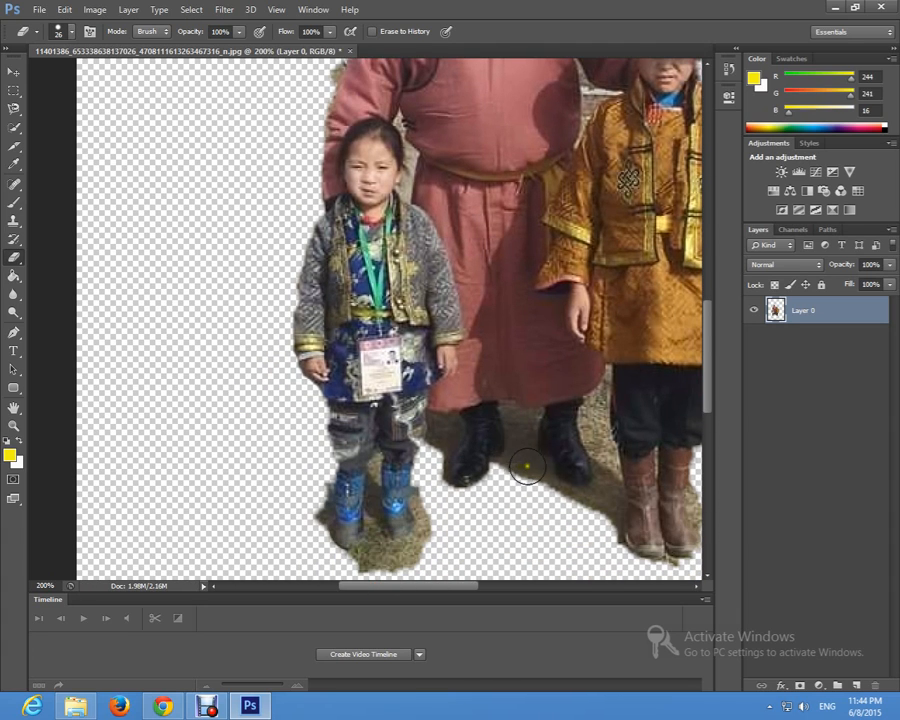
{"action": "left_click", "coordinate": [523, 466]}
{"action": "mouse_move", "coordinate": [513, 469]}
{"action": "left_mouse_down"}
{"action": "mouse_move", "coordinate": [547, 493]}
{"action": "mouse_move", "coordinate": [524, 457]}
{"action": "mouse_move", "coordinate": [556, 511]}
{"action": "mouse_move", "coordinate": [607, 511]}
{"action": "left_mouse_up"}
{"action": "left_click", "coordinate": [538, 485]}
{"action": "left_click", "coordinate": [531, 474]}
{"action": "left_click", "coordinate": [531, 466]}
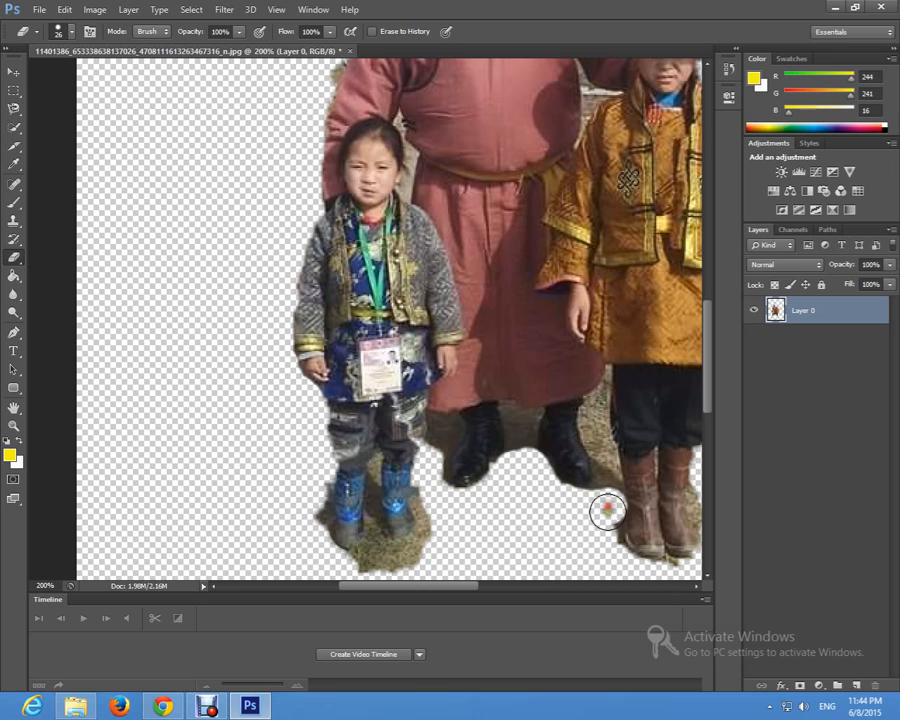
Step: Erase the background remnants beside the yellow-robed child's boots, hand and sleeve and along the man's shoulders and arm
{"action": "left_click_drag", "start_coordinate": [446, 586], "coordinate": [497, 588]}
{"action": "left_click_drag", "start_coordinate": [486, 518], "coordinate": [477, 490]}
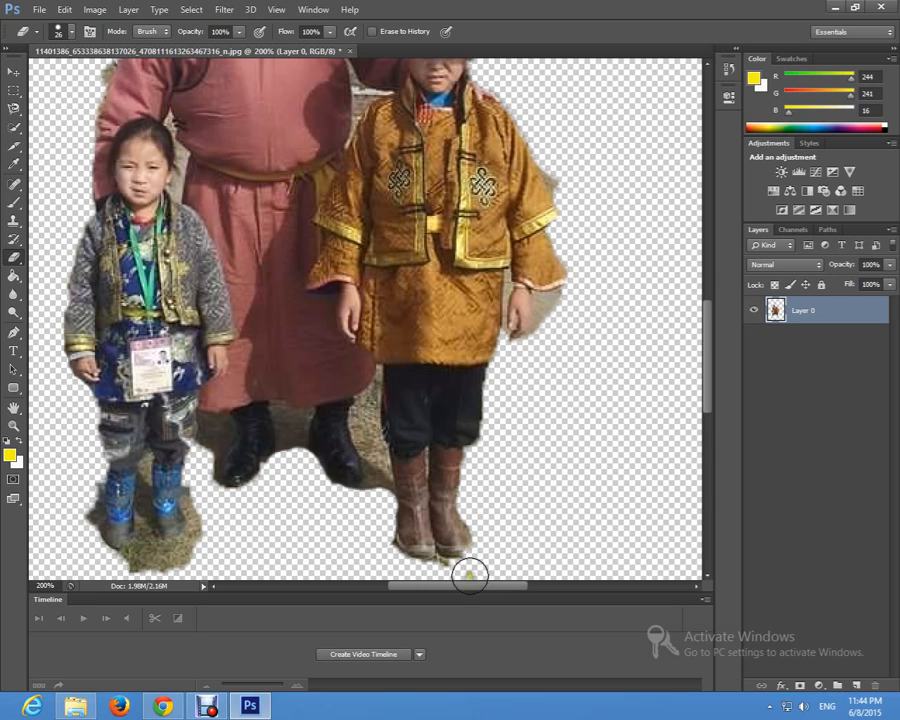
{"action": "scroll", "coordinate": [476, 398], "scroll_direction": "up", "scroll_amount": 2}
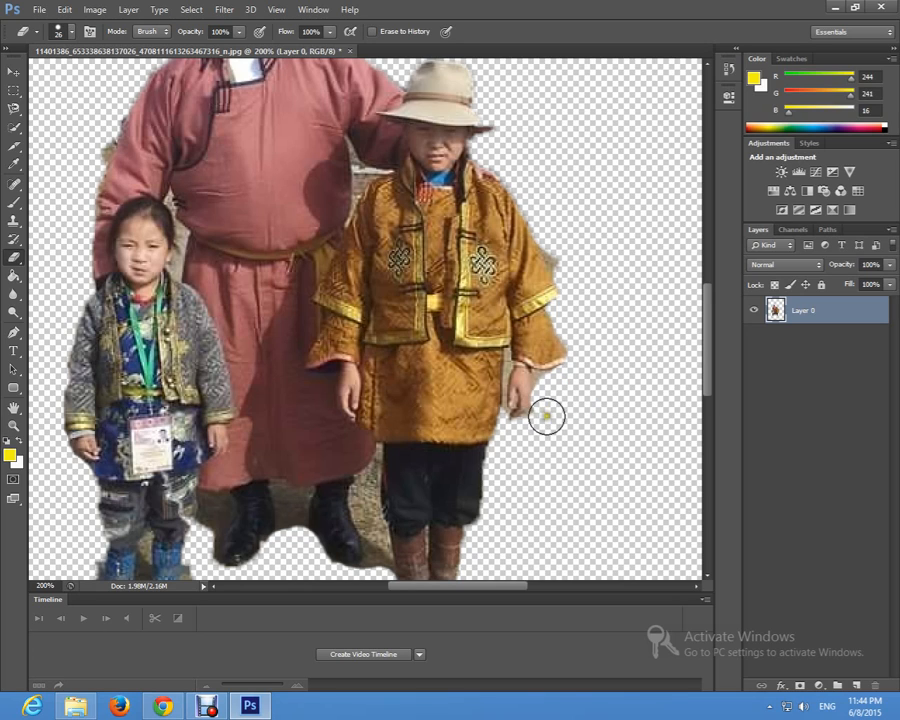
{"action": "scroll", "coordinate": [604, 370], "scroll_direction": "up", "scroll_amount": 3}
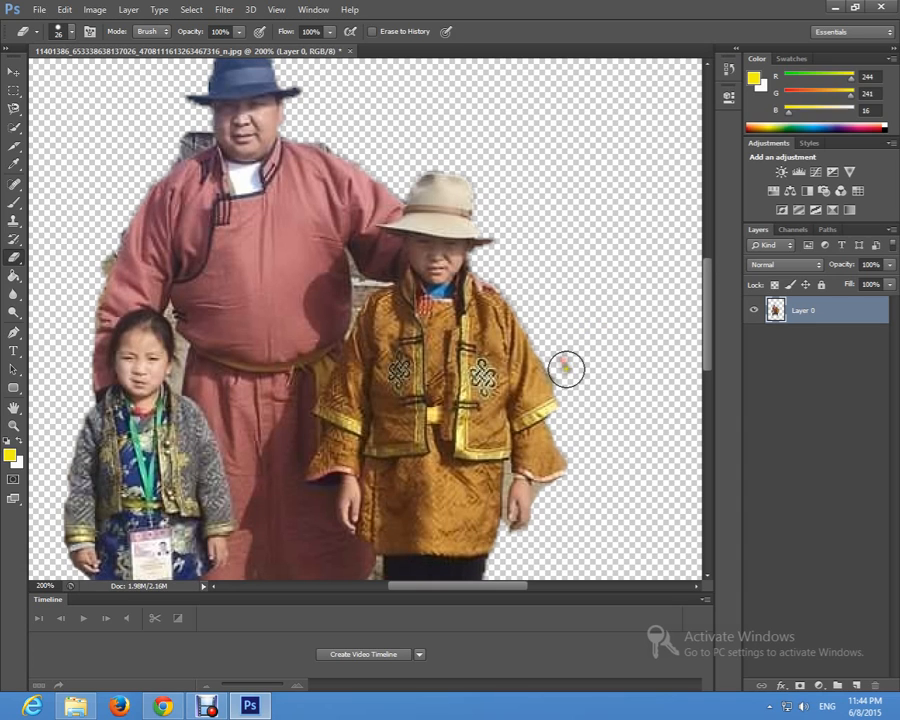
{"action": "scroll", "coordinate": [167, 175], "scroll_direction": "up", "scroll_amount": 2}
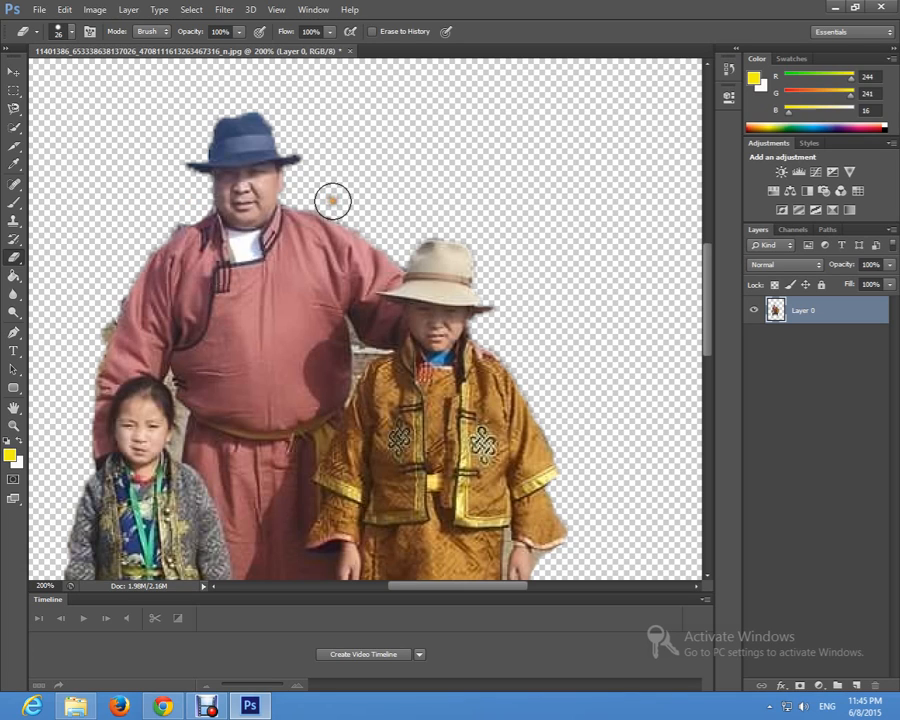
{"action": "left_click", "coordinate": [93, 332]}
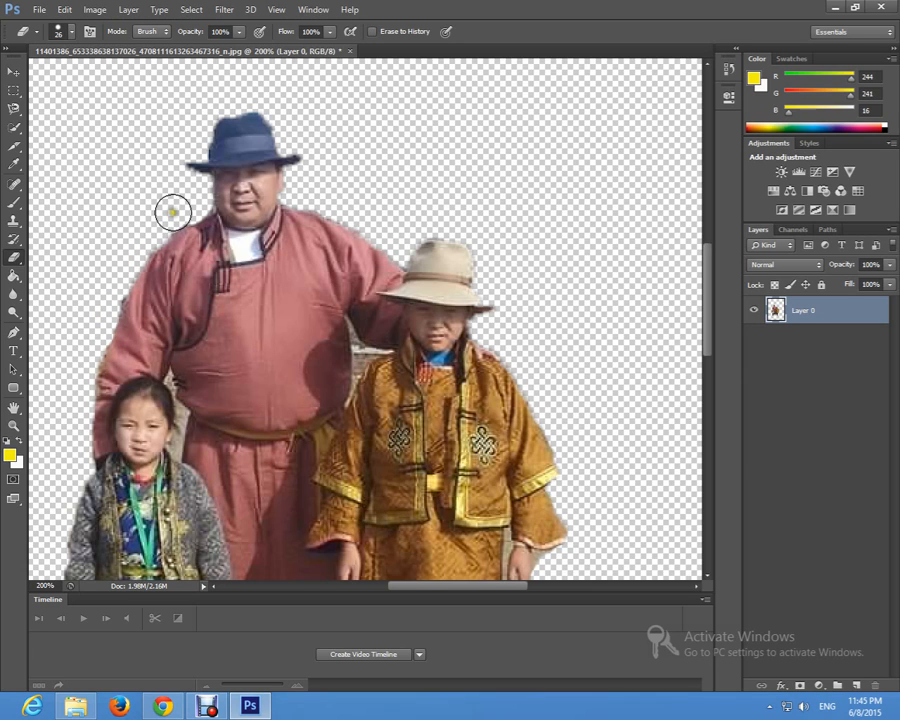
Step: Reduce the Eraser size to 10 px at 100% hardness for the narrow ground areas between the legs
{"action": "scroll", "coordinate": [195, 202], "scroll_direction": "down", "scroll_amount": 5}
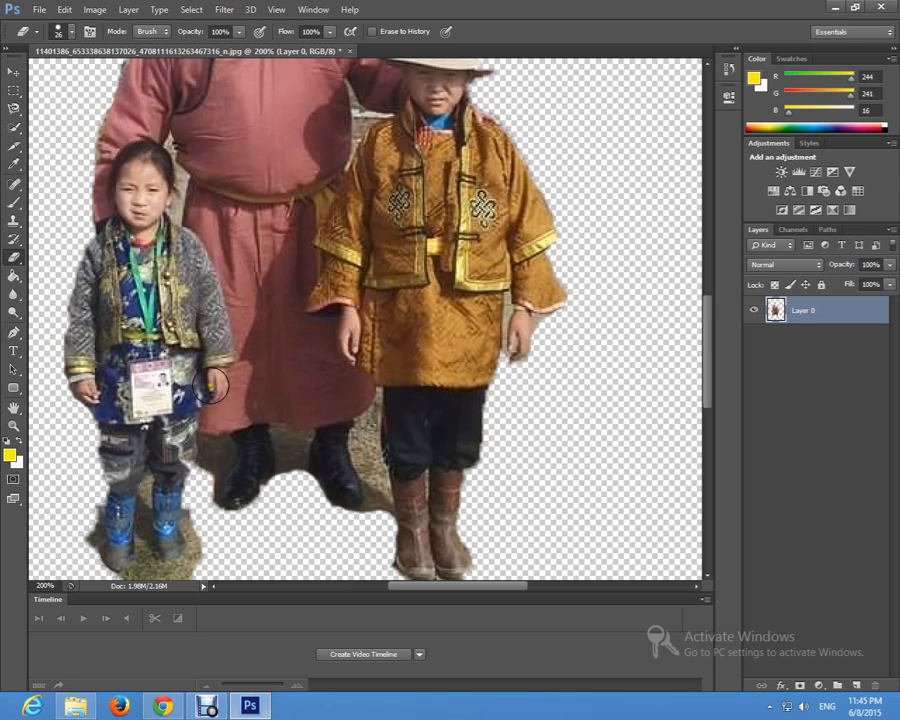
{"action": "left_click", "coordinate": [68, 31]}
{"action": "left_click_drag", "start_coordinate": [36, 77], "coordinate": [35, 75]}
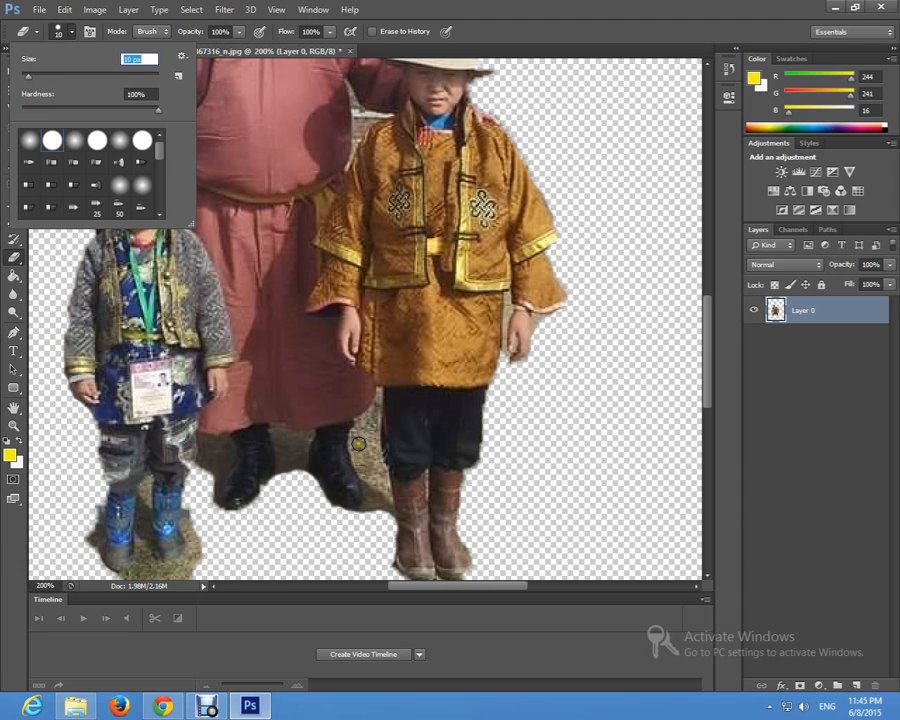
{"action": "left_click", "coordinate": [62, 36]}
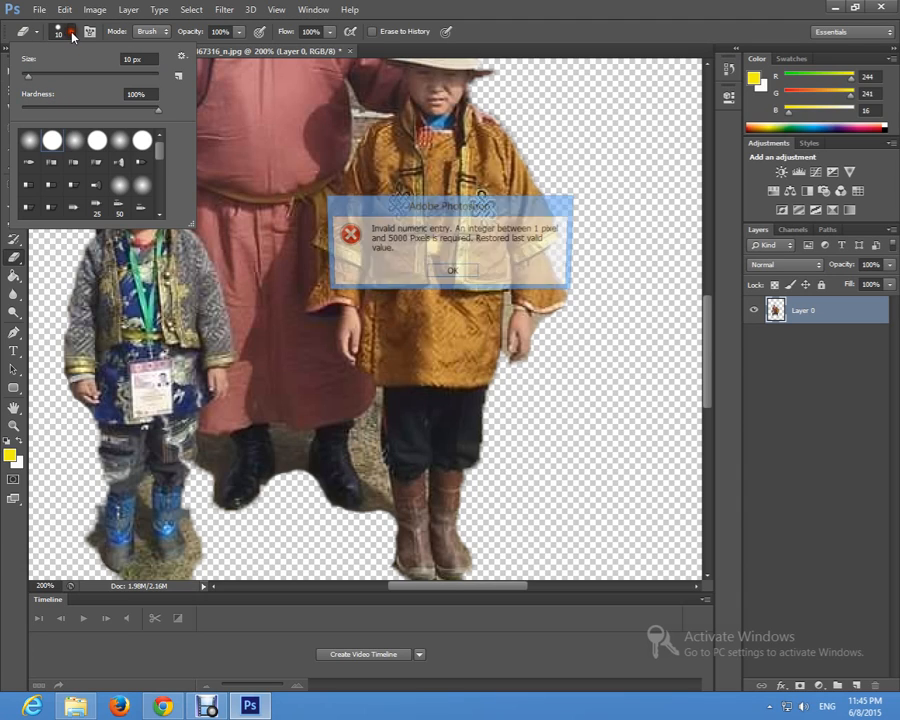
{"action": "left_click", "coordinate": [458, 271]}
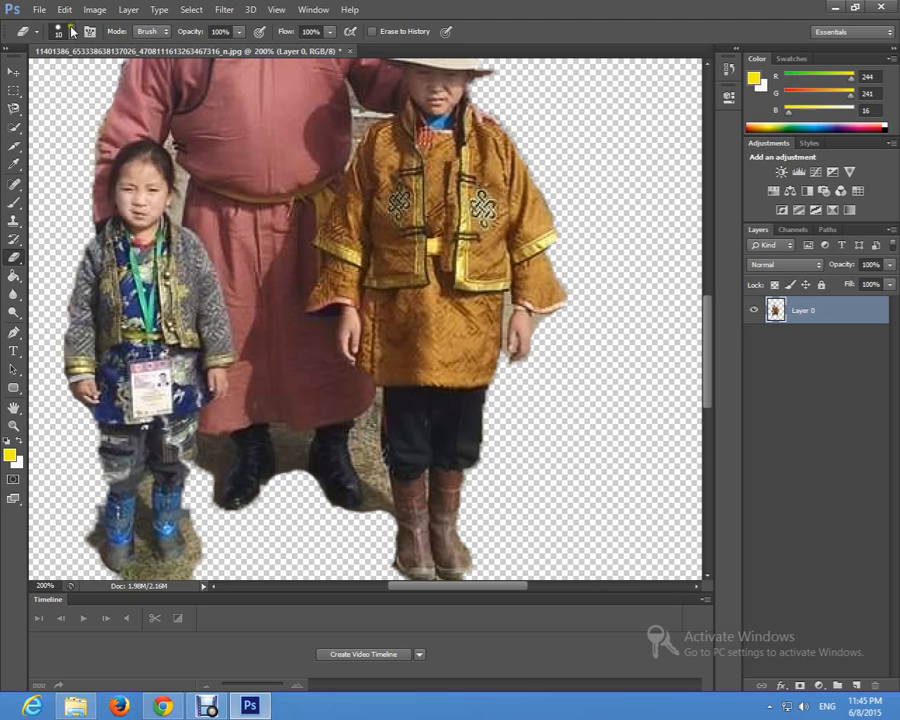
Step: Erase the ground between the man's black boot and the yellow-robed child's dark trousers and brown boot
{"action": "key", "text": "z"}
{"action": "left_click", "coordinate": [372, 486]}
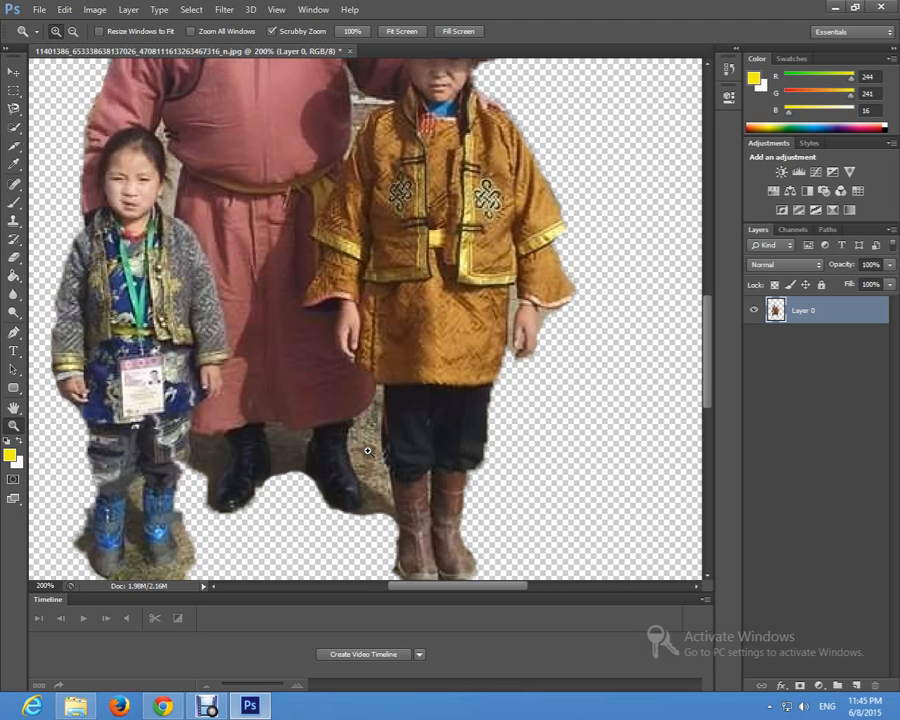
{"action": "left_click", "coordinate": [376, 486]}
{"action": "left_click", "coordinate": [357, 461]}
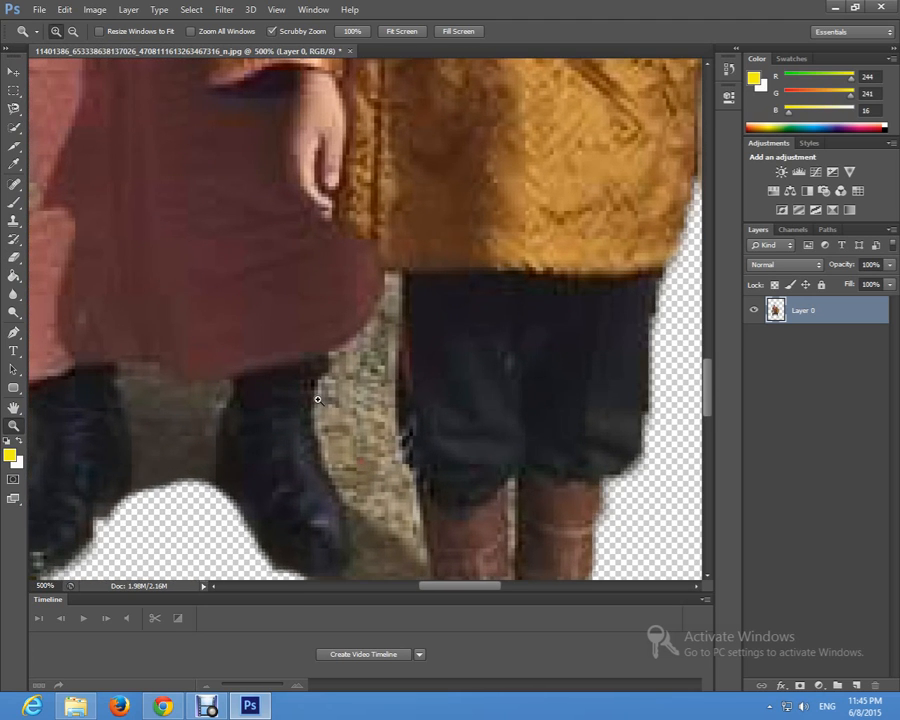
{"action": "left_click", "coordinate": [14, 260]}
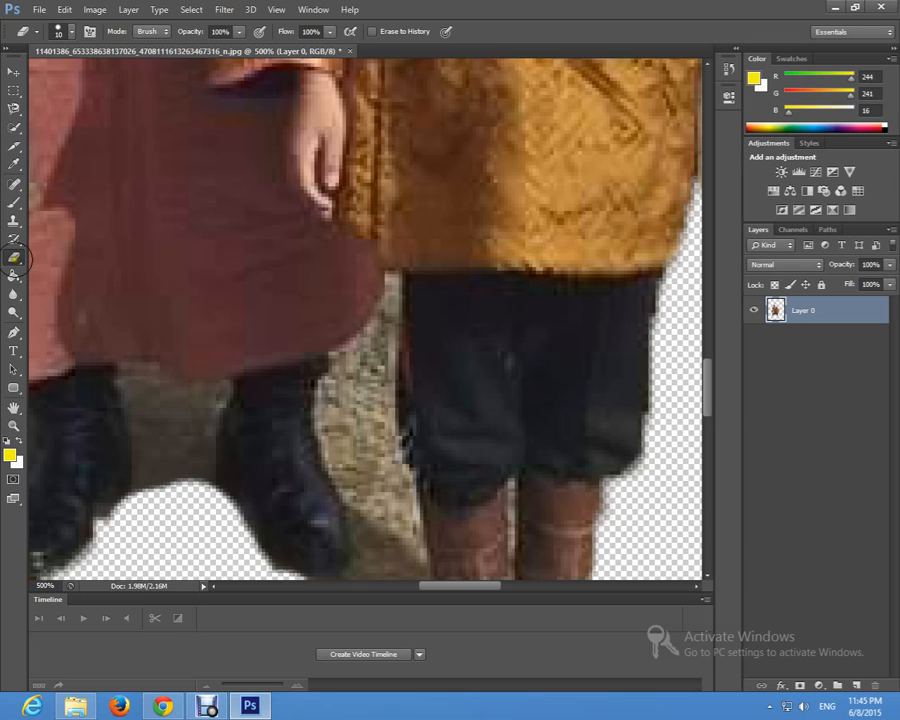
{"action": "mouse_move", "coordinate": [382, 453]}
{"action": "left_mouse_down"}
{"action": "mouse_move", "coordinate": [350, 407]}
{"action": "mouse_move", "coordinate": [333, 409]}
{"action": "mouse_move", "coordinate": [333, 437]}
{"action": "mouse_move", "coordinate": [370, 508]}
{"action": "left_mouse_up"}
{"action": "scroll", "coordinate": [364, 490], "scroll_direction": "down", "scroll_amount": 2}
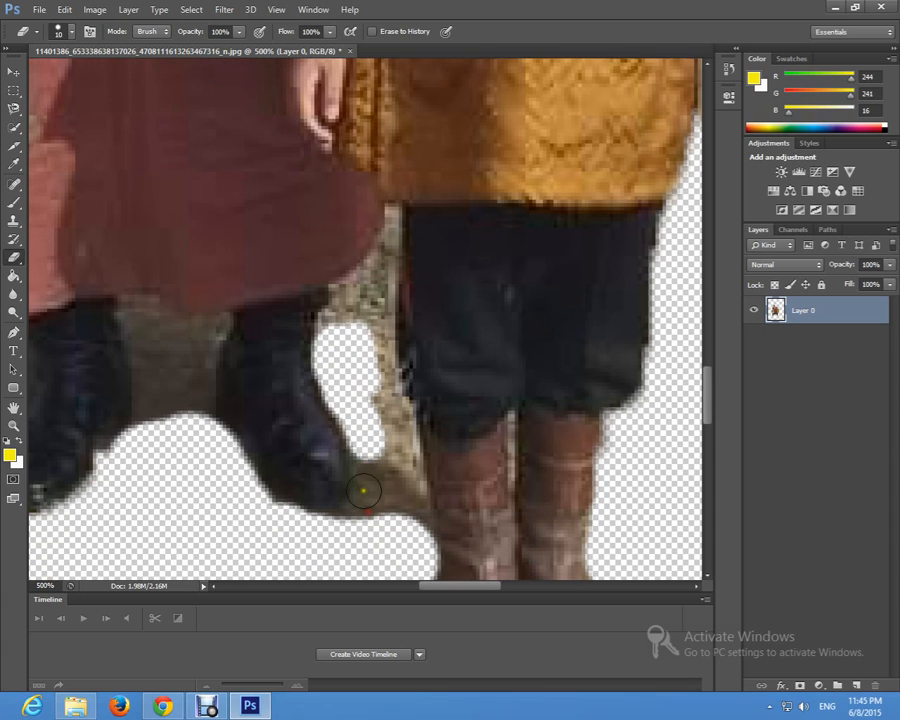
{"action": "left_click_drag", "start_coordinate": [371, 458], "coordinate": [376, 494]}
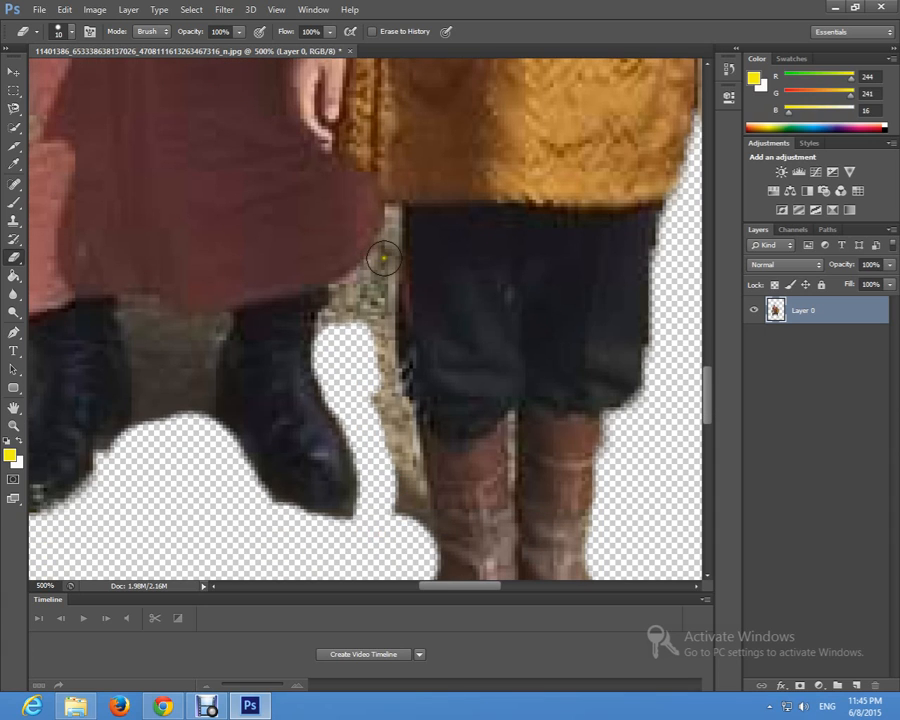
{"action": "mouse_move", "coordinate": [375, 276]}
{"action": "left_mouse_down"}
{"action": "mouse_move", "coordinate": [356, 307]}
{"action": "mouse_move", "coordinate": [346, 307]}
{"action": "mouse_move", "coordinate": [364, 299]}
{"action": "mouse_move", "coordinate": [376, 404]}
{"action": "mouse_move", "coordinate": [396, 438]}
{"action": "mouse_move", "coordinate": [409, 540]}
{"action": "mouse_move", "coordinate": [374, 317]}
{"action": "mouse_move", "coordinate": [384, 277]}
{"action": "mouse_move", "coordinate": [378, 345]}
{"action": "mouse_move", "coordinate": [404, 470]}
{"action": "mouse_move", "coordinate": [348, 492]}
{"action": "mouse_move", "coordinate": [360, 516]}
{"action": "mouse_move", "coordinate": [370, 475]}
{"action": "mouse_move", "coordinate": [344, 357]}
{"action": "left_mouse_up"}
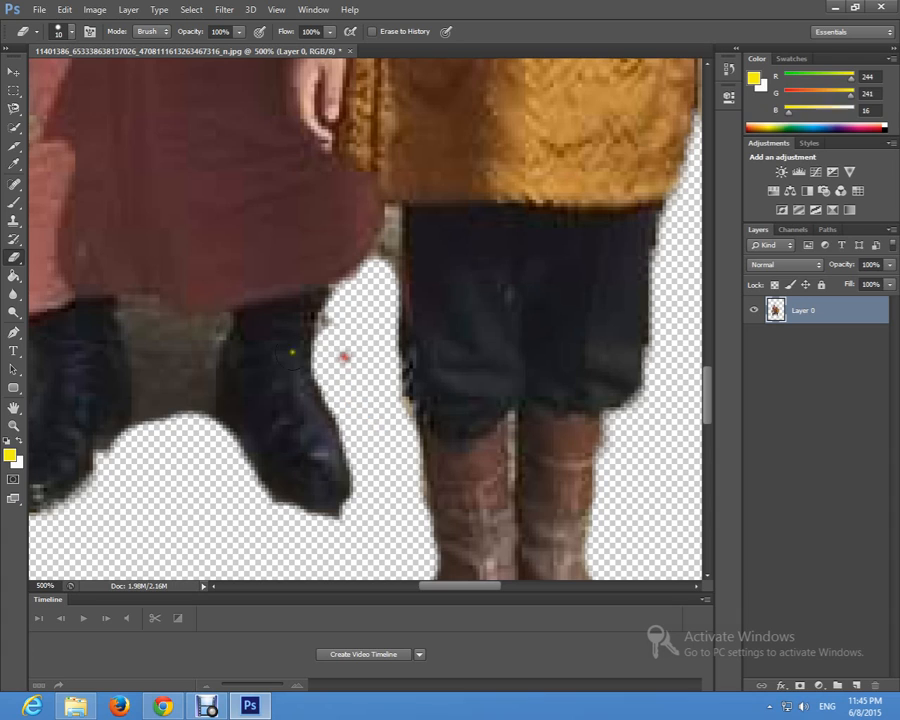
Step: Erase the shadowed ground between the man's black boots and between his boot and the small child's legs
{"action": "mouse_move", "coordinate": [140, 323]}
{"action": "left_mouse_down"}
{"action": "mouse_move", "coordinate": [143, 313]}
{"action": "mouse_move", "coordinate": [157, 432]}
{"action": "mouse_move", "coordinate": [141, 433]}
{"action": "mouse_move", "coordinate": [151, 414]}
{"action": "mouse_move", "coordinate": [140, 323]}
{"action": "mouse_move", "coordinate": [158, 320]}
{"action": "mouse_move", "coordinate": [185, 358]}
{"action": "mouse_move", "coordinate": [191, 418]}
{"action": "mouse_move", "coordinate": [203, 424]}
{"action": "mouse_move", "coordinate": [189, 352]}
{"action": "mouse_move", "coordinate": [212, 329]}
{"action": "mouse_move", "coordinate": [161, 340]}
{"action": "left_mouse_up"}
{"action": "scroll", "coordinate": [195, 492], "scroll_direction": "down", "scroll_amount": 2}
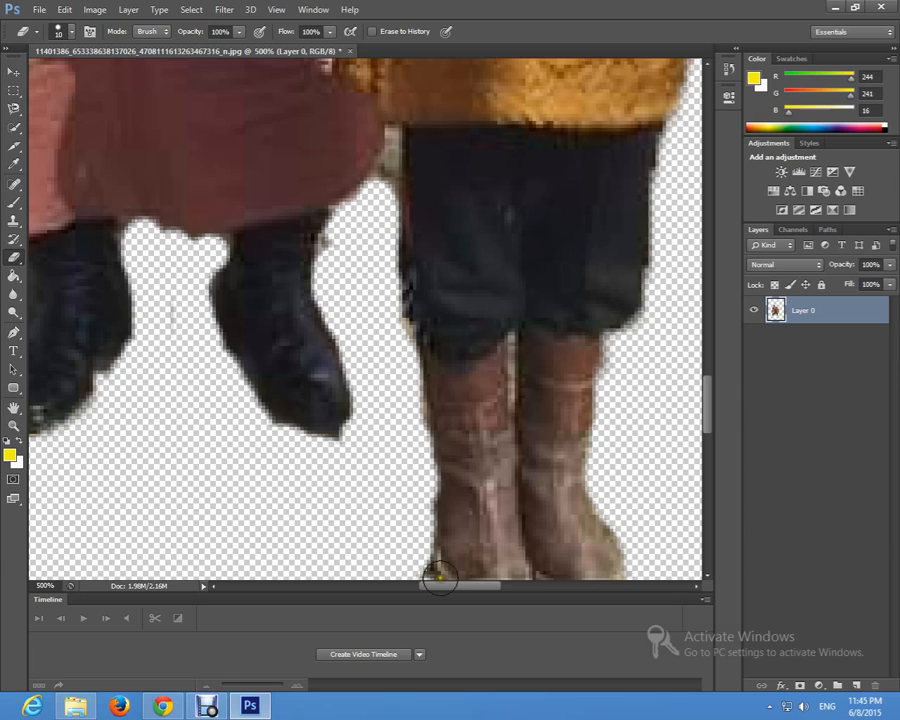
{"action": "left_click_drag", "start_coordinate": [447, 587], "coordinate": [402, 587]}
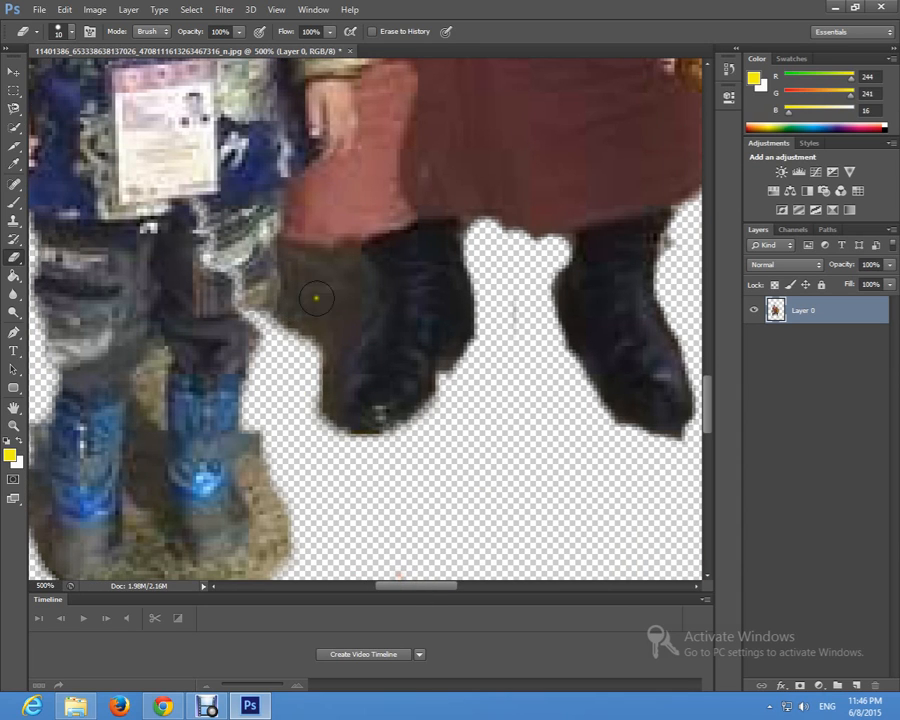
{"action": "mouse_move", "coordinate": [315, 297]}
{"action": "left_mouse_down"}
{"action": "mouse_move", "coordinate": [315, 439]}
{"action": "mouse_move", "coordinate": [303, 357]}
{"action": "mouse_move", "coordinate": [333, 330]}
{"action": "mouse_move", "coordinate": [341, 289]}
{"action": "mouse_move", "coordinate": [339, 272]}
{"action": "mouse_move", "coordinate": [298, 270]}
{"action": "mouse_move", "coordinate": [289, 476]}
{"action": "mouse_move", "coordinate": [262, 436]}
{"action": "mouse_move", "coordinate": [271, 436]}
{"action": "mouse_move", "coordinate": [272, 464]}
{"action": "mouse_move", "coordinate": [257, 469]}
{"action": "mouse_move", "coordinate": [281, 524]}
{"action": "mouse_move", "coordinate": [278, 549]}
{"action": "mouse_move", "coordinate": [264, 510]}
{"action": "mouse_move", "coordinate": [268, 565]}
{"action": "left_mouse_up"}
Step: Erase the grass and shadow between, below and beside the small child's blue boots, undoing and redoing strokes that go wrong
{"action": "scroll", "coordinate": [277, 493], "scroll_direction": "down", "scroll_amount": 1}
{"action": "scroll", "coordinate": [277, 493], "scroll_direction": "down", "scroll_amount": 1}
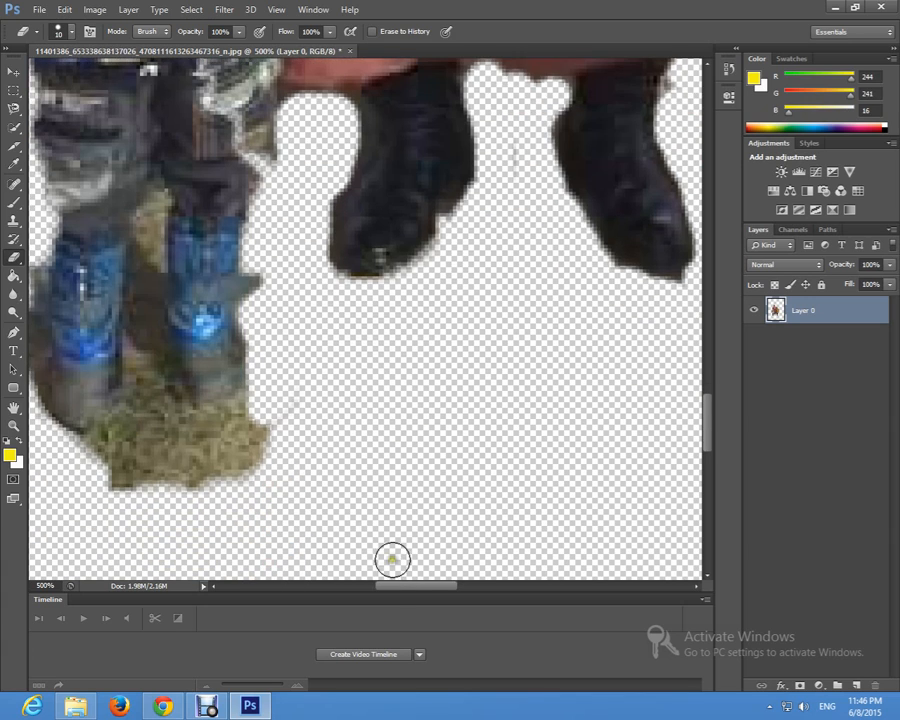
{"action": "left_click_drag", "start_coordinate": [435, 589], "coordinate": [400, 588]}
{"action": "mouse_move", "coordinate": [526, 440]}
{"action": "left_mouse_down"}
{"action": "mouse_move", "coordinate": [439, 457]}
{"action": "mouse_move", "coordinate": [570, 470]}
{"action": "mouse_move", "coordinate": [507, 481]}
{"action": "mouse_move", "coordinate": [547, 457]}
{"action": "mouse_move", "coordinate": [420, 457]}
{"action": "mouse_move", "coordinate": [378, 465]}
{"action": "mouse_move", "coordinate": [377, 477]}
{"action": "mouse_move", "coordinate": [396, 488]}
{"action": "mouse_move", "coordinate": [377, 456]}
{"action": "mouse_move", "coordinate": [415, 422]}
{"action": "mouse_move", "coordinate": [424, 399]}
{"action": "mouse_move", "coordinate": [428, 209]}
{"action": "left_mouse_up"}
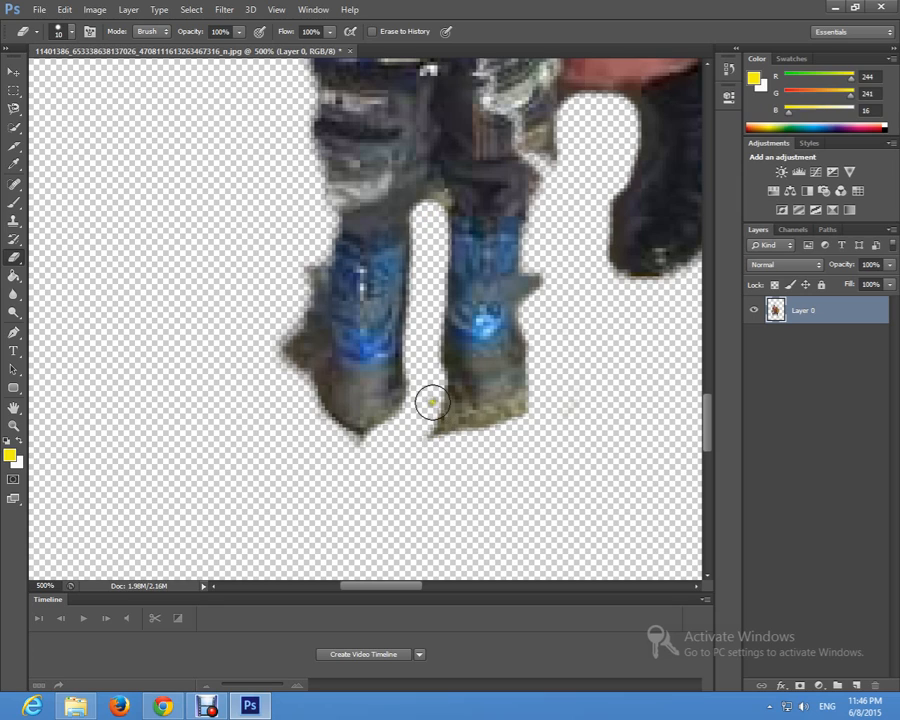
{"action": "mouse_move", "coordinate": [441, 405]}
{"action": "left_mouse_down"}
{"action": "mouse_move", "coordinate": [503, 414]}
{"action": "mouse_move", "coordinate": [527, 401]}
{"action": "mouse_move", "coordinate": [548, 373]}
{"action": "mouse_move", "coordinate": [559, 331]}
{"action": "mouse_move", "coordinate": [442, 423]}
{"action": "mouse_move", "coordinate": [403, 442]}
{"action": "mouse_move", "coordinate": [331, 448]}
{"action": "mouse_move", "coordinate": [309, 423]}
{"action": "mouse_move", "coordinate": [297, 377]}
{"action": "mouse_move", "coordinate": [311, 400]}
{"action": "mouse_move", "coordinate": [310, 350]}
{"action": "mouse_move", "coordinate": [312, 407]}
{"action": "mouse_move", "coordinate": [314, 268]}
{"action": "left_mouse_up"}
{"action": "key", "text": "ctrl+alt+z"}
{"action": "key", "text": "ctrl+alt+z"}
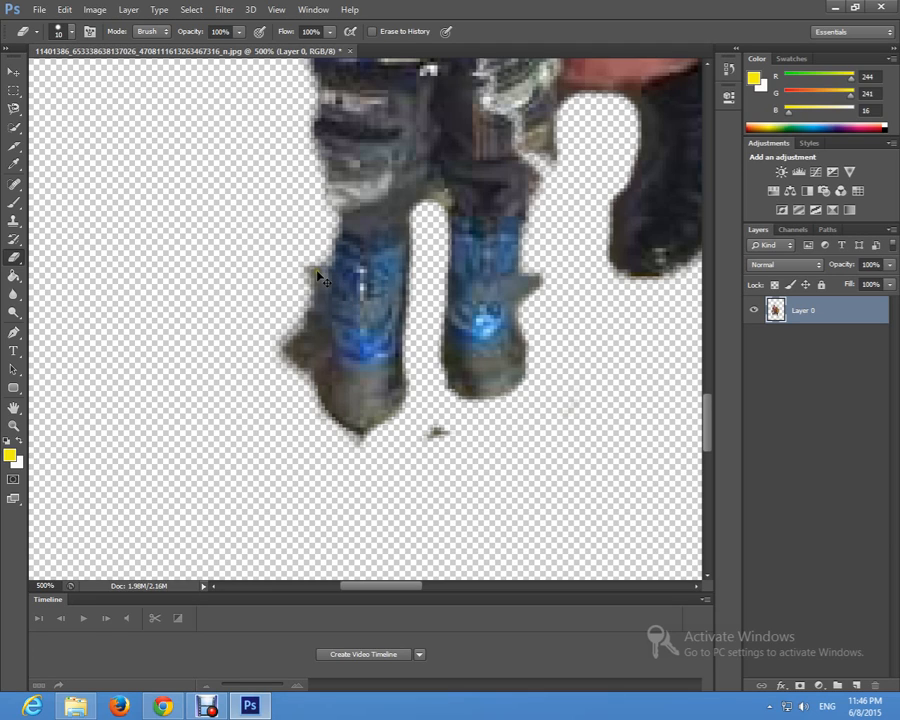
{"action": "mouse_move", "coordinate": [307, 257]}
{"action": "left_mouse_down"}
{"action": "mouse_move", "coordinate": [292, 295]}
{"action": "mouse_move", "coordinate": [311, 354]}
{"action": "mouse_move", "coordinate": [309, 429]}
{"action": "mouse_move", "coordinate": [327, 447]}
{"action": "mouse_move", "coordinate": [386, 454]}
{"action": "mouse_move", "coordinate": [442, 438]}
{"action": "mouse_move", "coordinate": [438, 450]}
{"action": "mouse_move", "coordinate": [247, 464]}
{"action": "mouse_move", "coordinate": [277, 386]}
{"action": "mouse_move", "coordinate": [302, 350]}
{"action": "left_mouse_up"}
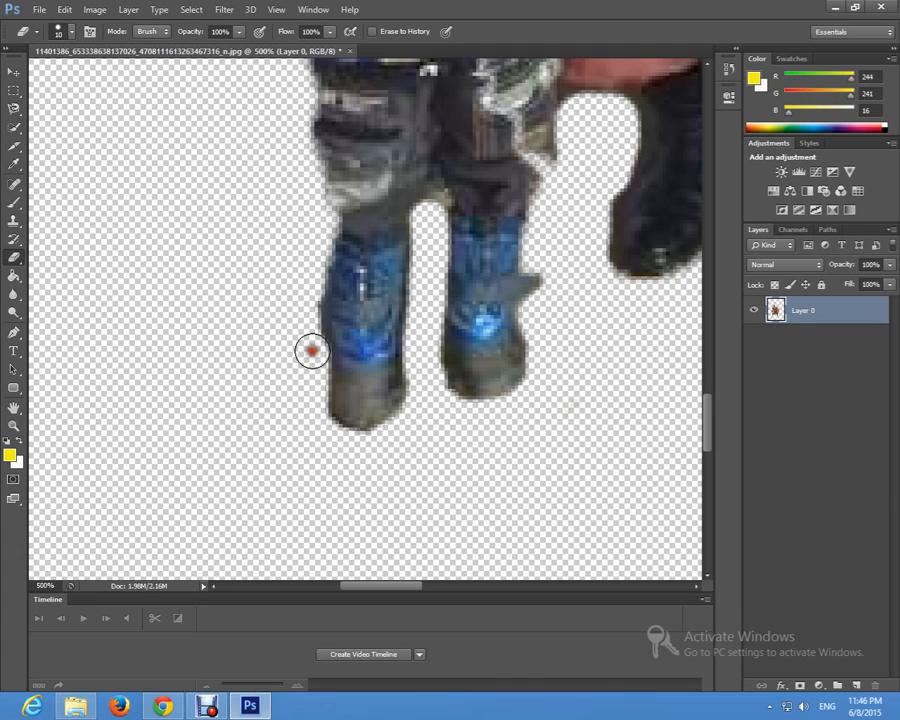
Step: Check the whole cut-out of the three people and their lower bodies for leftover background
{"action": "scroll", "coordinate": [318, 348], "scroll_direction": "up", "scroll_amount": 4}
{"action": "key", "text": "z"}
{"action": "left_click", "coordinate": [355, 342], "text": "alt"}
{"action": "left_click", "coordinate": [358, 343], "text": "alt"}
{"action": "left_click", "coordinate": [368, 354], "text": "alt"}
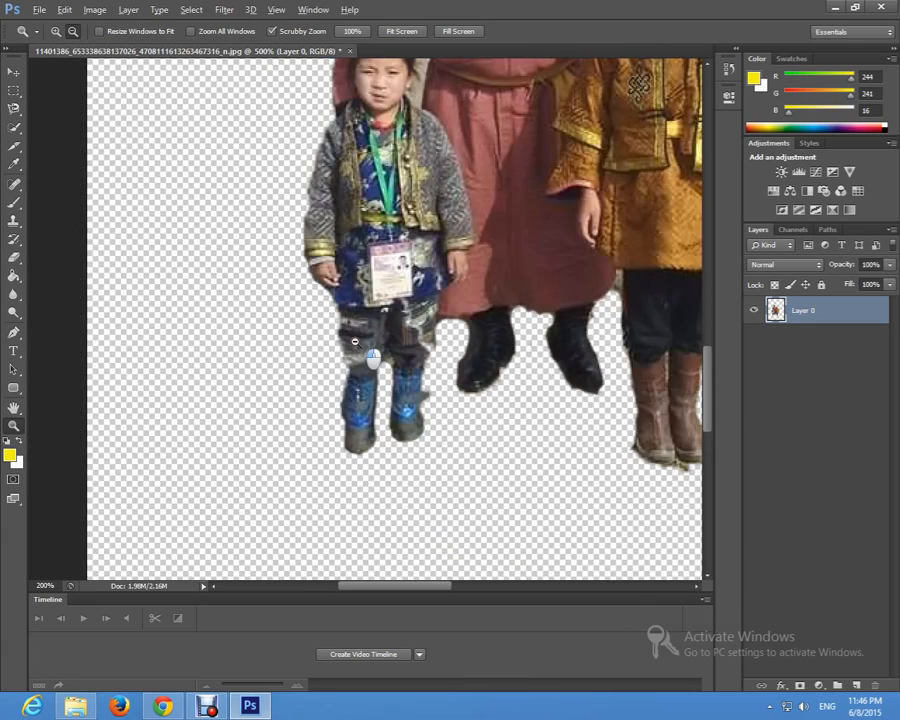
{"action": "left_click", "coordinate": [372, 357], "text": "alt"}
{"action": "left_click", "coordinate": [372, 357], "text": "alt"}
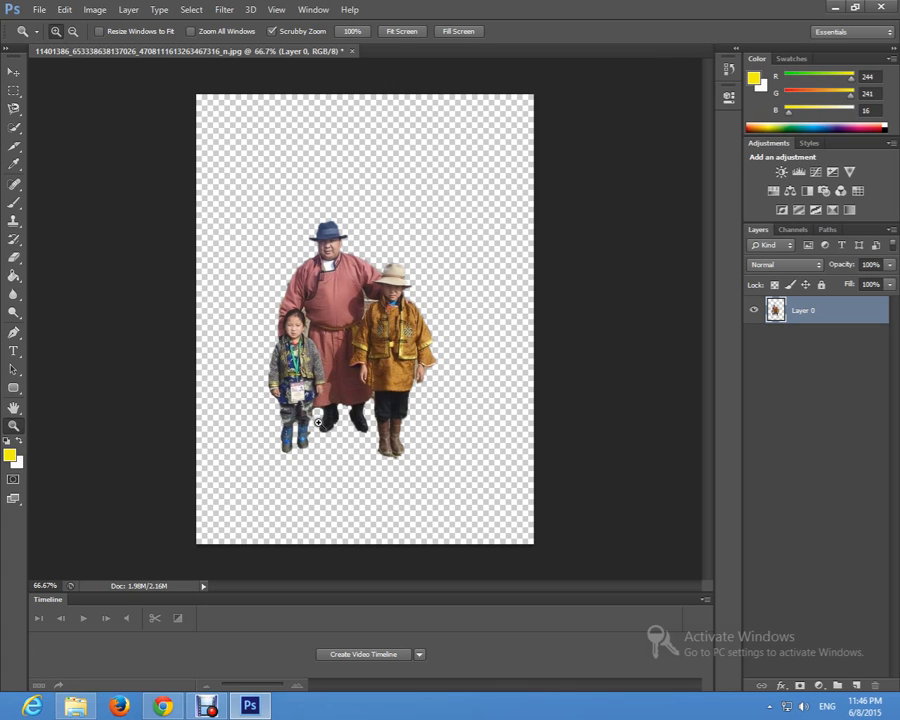
{"action": "double_click", "coordinate": [366, 299]}
{"action": "scroll", "coordinate": [375, 342], "scroll_direction": "down", "scroll_amount": 5}
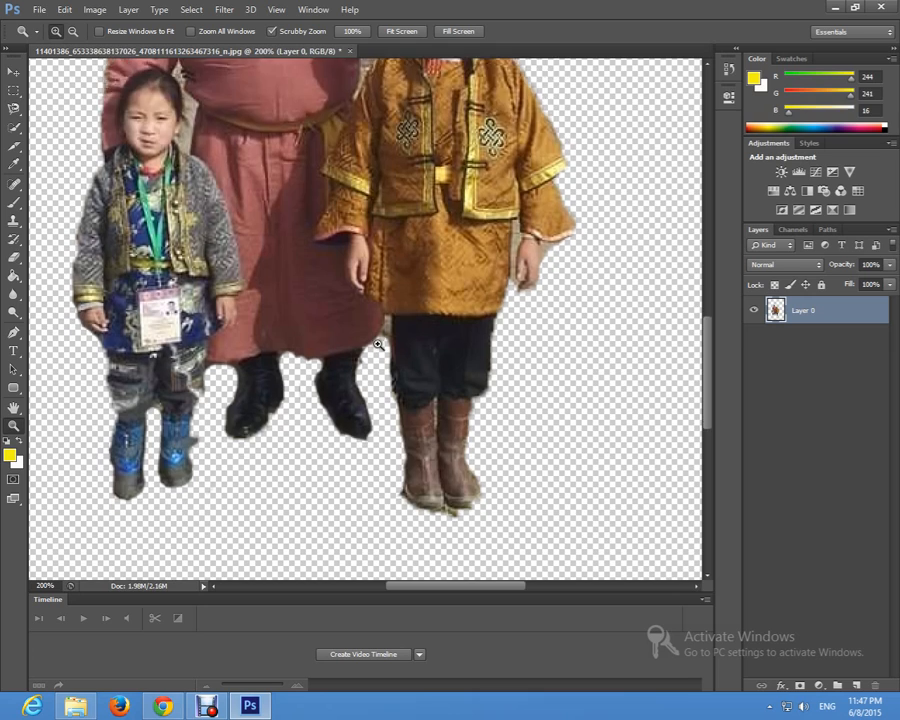
{"action": "scroll", "coordinate": [300, 340], "scroll_direction": "down", "scroll_amount": 3}
Step: Erase the remnants around the yellow-robed child's brown boots and between the man's robe hem and the child's trousers with a 5 px Eraser
{"action": "left_click", "coordinate": [472, 388]}
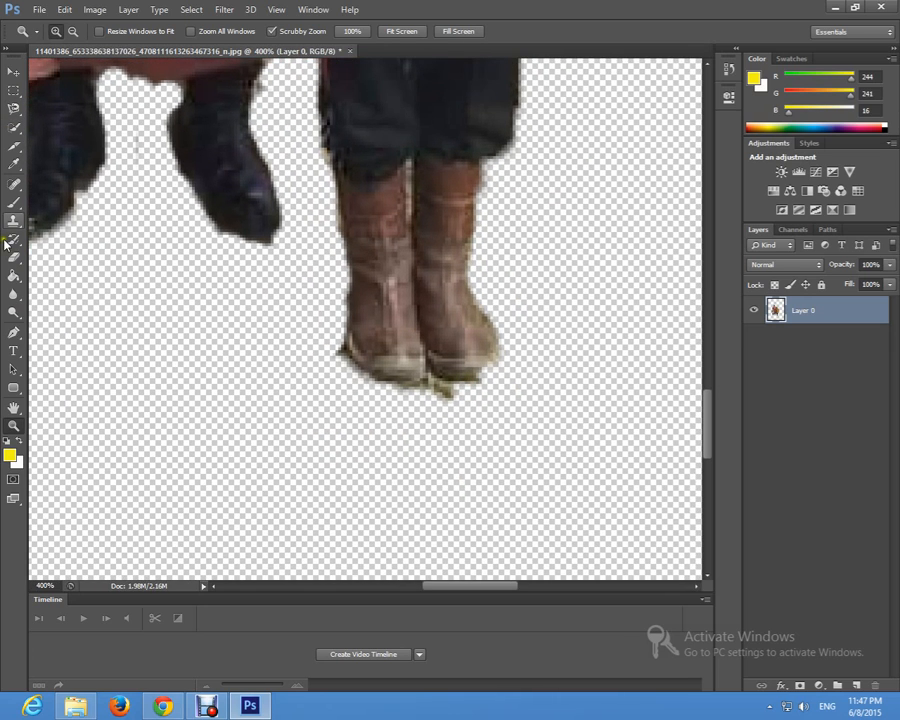
{"action": "left_click", "coordinate": [11, 259]}
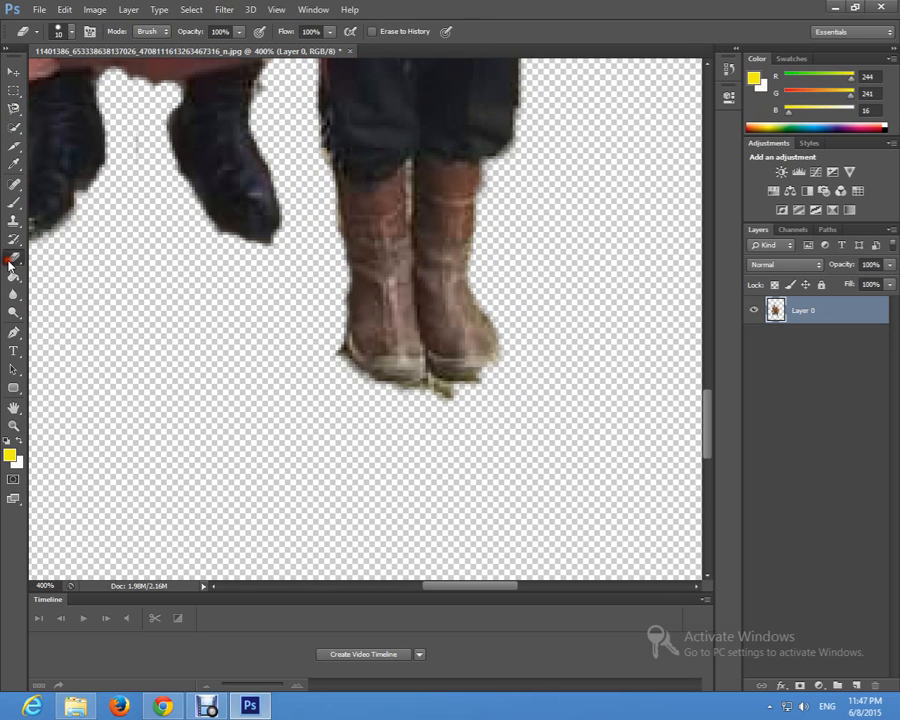
{"action": "left_click", "coordinate": [69, 33]}
{"action": "left_click", "coordinate": [29, 78]}
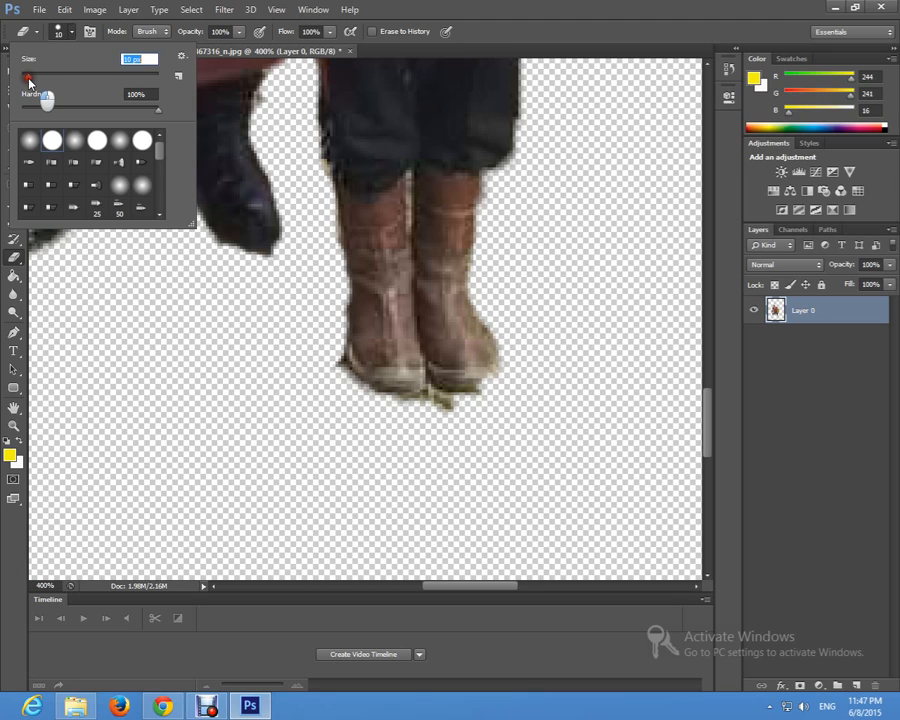
{"action": "left_click_drag", "start_coordinate": [25, 80], "coordinate": [23, 80]}
{"action": "left_click", "coordinate": [434, 398]}
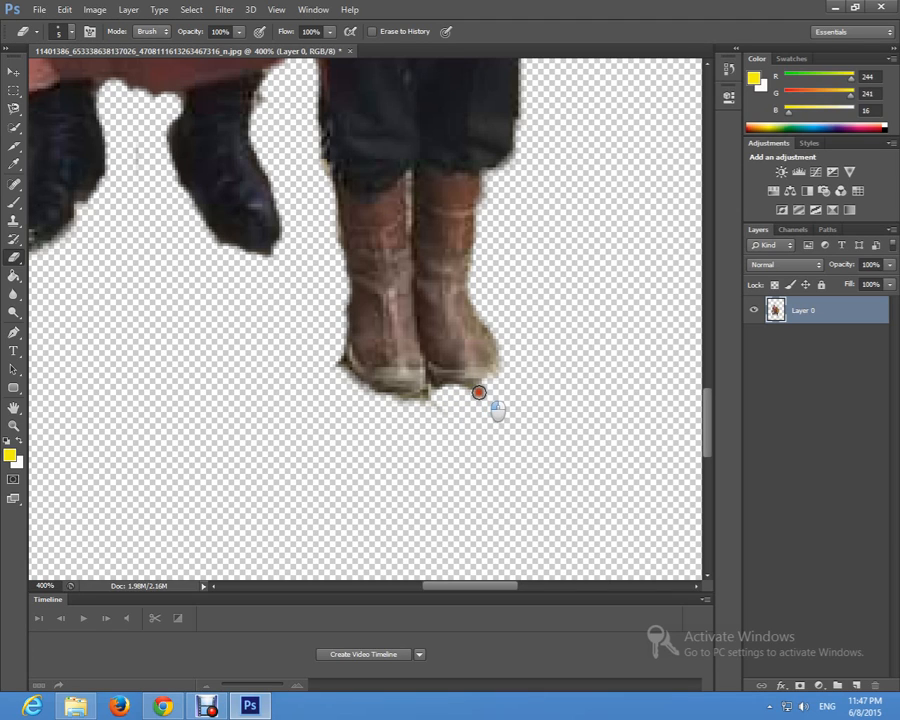
{"action": "mouse_move", "coordinate": [479, 393]}
{"action": "left_mouse_down"}
{"action": "mouse_move", "coordinate": [407, 405]}
{"action": "mouse_move", "coordinate": [448, 418]}
{"action": "mouse_move", "coordinate": [346, 388]}
{"action": "mouse_move", "coordinate": [331, 363]}
{"action": "mouse_move", "coordinate": [373, 396]}
{"action": "mouse_move", "coordinate": [519, 403]}
{"action": "left_mouse_up"}
{"action": "mouse_move", "coordinate": [503, 340]}
{"action": "left_mouse_down"}
{"action": "mouse_move", "coordinate": [484, 330]}
{"action": "mouse_move", "coordinate": [482, 277]}
{"action": "left_mouse_up"}
{"action": "scroll", "coordinate": [488, 289], "scroll_direction": "up", "scroll_amount": 8}
{"action": "scroll", "coordinate": [506, 440], "scroll_direction": "down", "scroll_amount": 3}
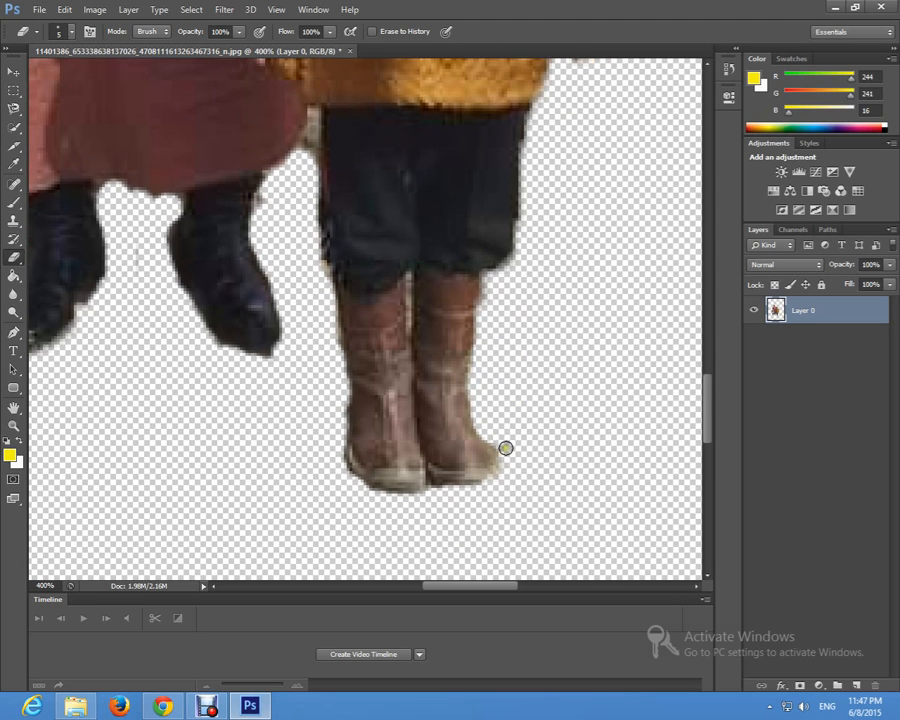
{"action": "scroll", "coordinate": [300, 306], "scroll_direction": "up", "scroll_amount": 4}
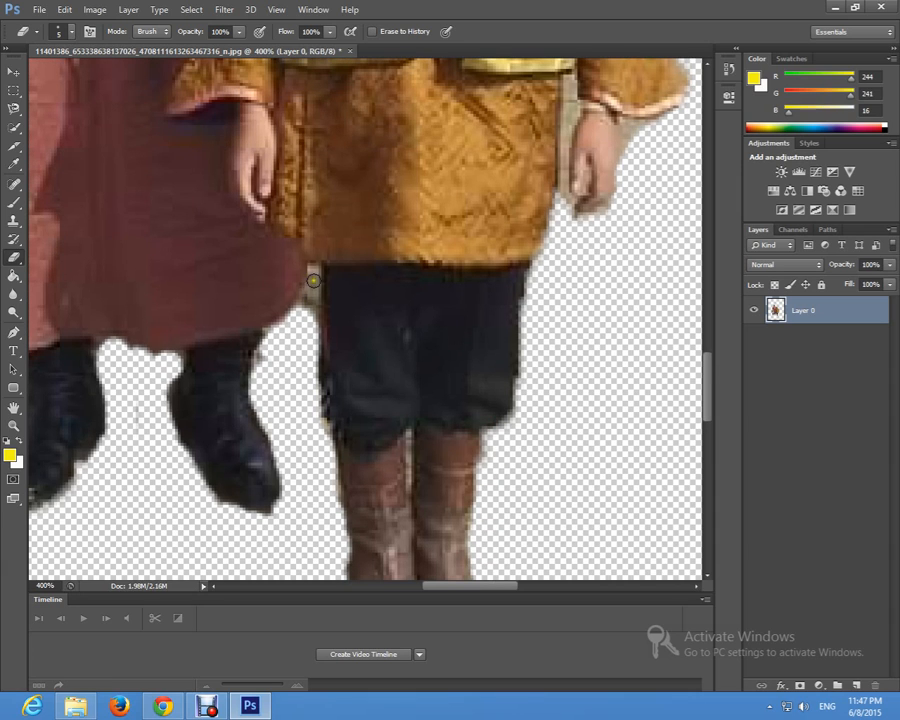
{"action": "mouse_move", "coordinate": [313, 265]}
{"action": "left_mouse_down"}
{"action": "mouse_move", "coordinate": [305, 315]}
{"action": "mouse_move", "coordinate": [313, 293]}
{"action": "mouse_move", "coordinate": [296, 325]}
{"action": "left_mouse_up"}
Step: Erase the background gaps between the man's body and arm above the yellow-robed child's shoulder and beside the small child's head
{"action": "scroll", "coordinate": [300, 323], "scroll_direction": "up", "scroll_amount": 10}
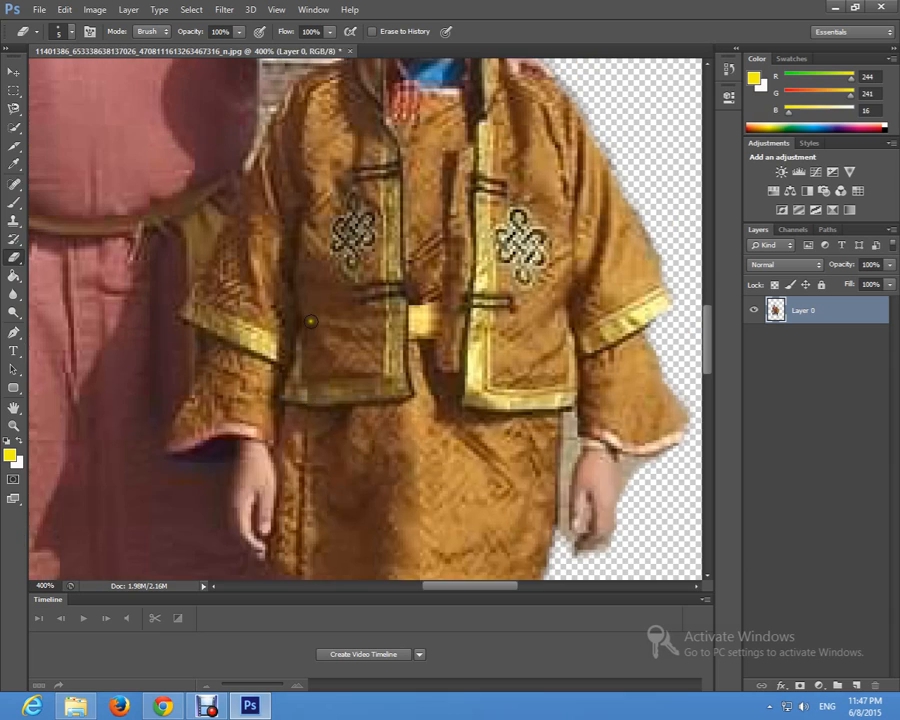
{"action": "scroll", "coordinate": [312, 321], "scroll_direction": "up", "scroll_amount": 3}
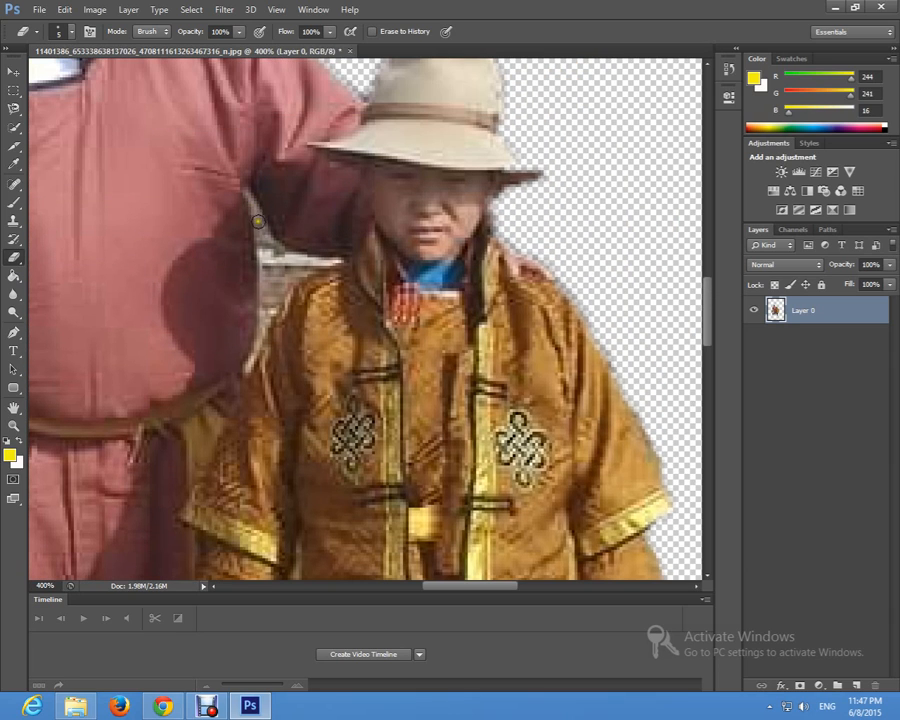
{"action": "mouse_move", "coordinate": [261, 226]}
{"action": "left_mouse_down"}
{"action": "mouse_move", "coordinate": [260, 332]}
{"action": "mouse_move", "coordinate": [291, 277]}
{"action": "mouse_move", "coordinate": [326, 264]}
{"action": "mouse_move", "coordinate": [287, 267]}
{"action": "mouse_move", "coordinate": [272, 287]}
{"action": "mouse_move", "coordinate": [276, 252]}
{"action": "left_mouse_up"}
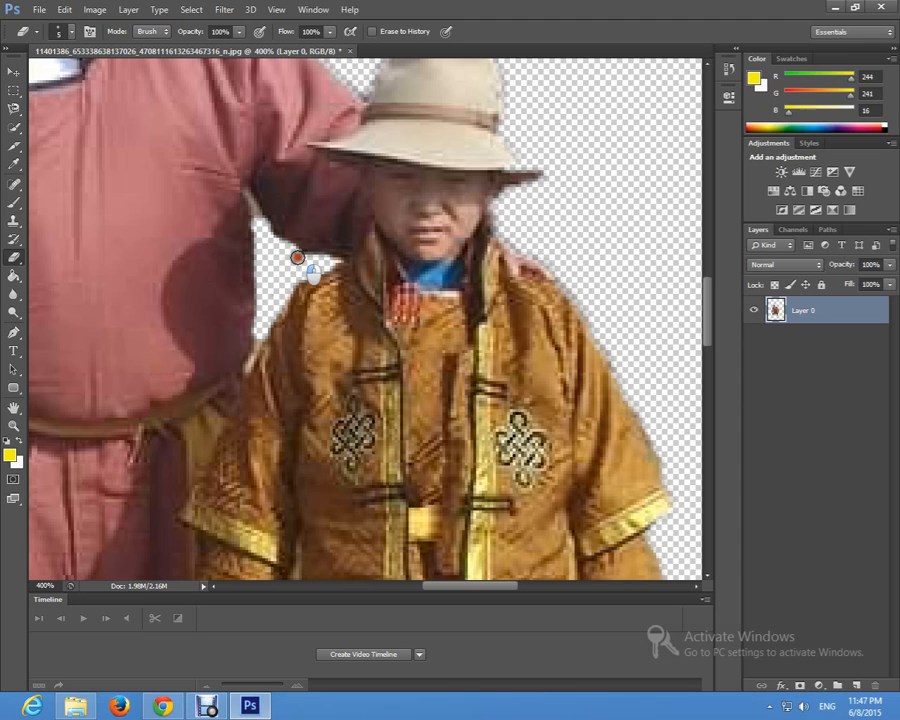
{"action": "mouse_move", "coordinate": [305, 260]}
{"action": "left_mouse_down"}
{"action": "mouse_move", "coordinate": [285, 261]}
{"action": "mouse_move", "coordinate": [267, 247]}
{"action": "mouse_move", "coordinate": [260, 219]}
{"action": "left_mouse_up"}
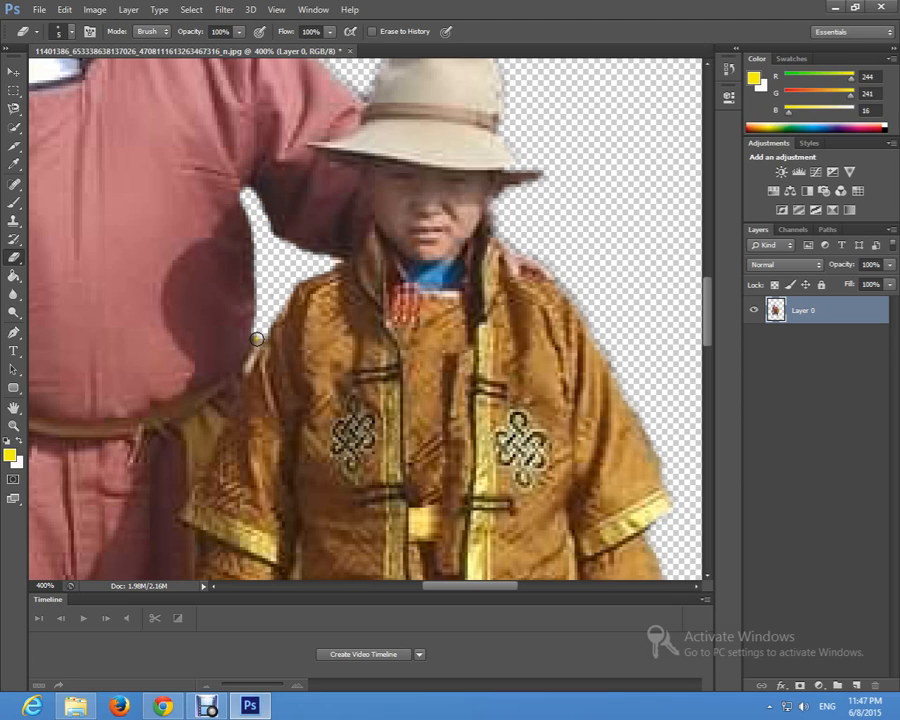
{"action": "left_click_drag", "start_coordinate": [257, 339], "coordinate": [252, 351]}
{"action": "left_click_drag", "start_coordinate": [483, 593], "coordinate": [421, 595]}
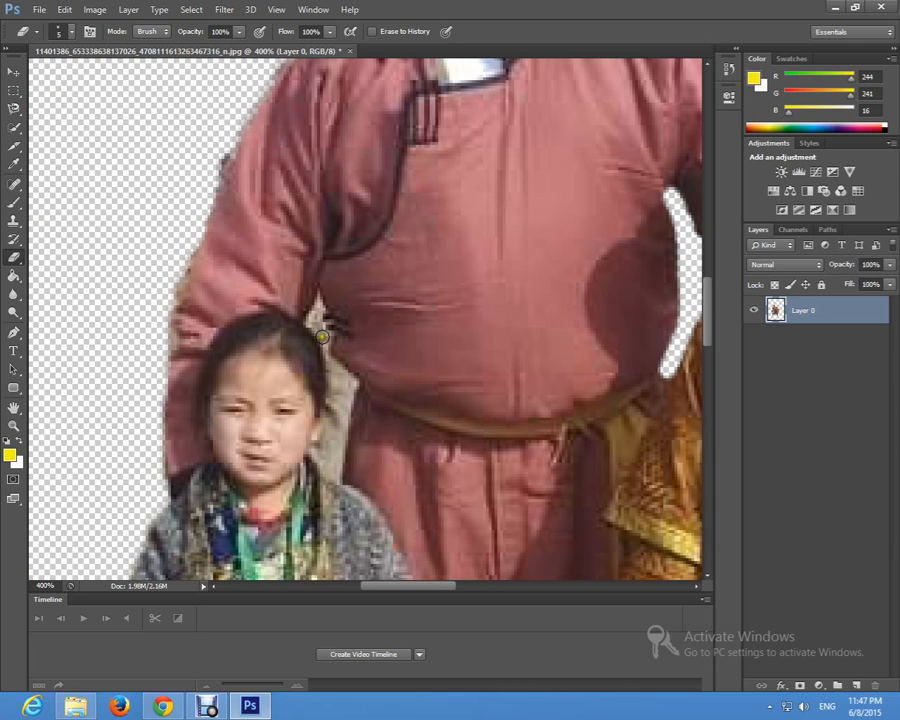
{"action": "mouse_move", "coordinate": [339, 383]}
{"action": "left_mouse_down"}
{"action": "mouse_move", "coordinate": [323, 458]}
{"action": "mouse_move", "coordinate": [336, 475]}
{"action": "mouse_move", "coordinate": [334, 436]}
{"action": "mouse_move", "coordinate": [335, 448]}
{"action": "mouse_move", "coordinate": [337, 380]}
{"action": "left_mouse_up"}
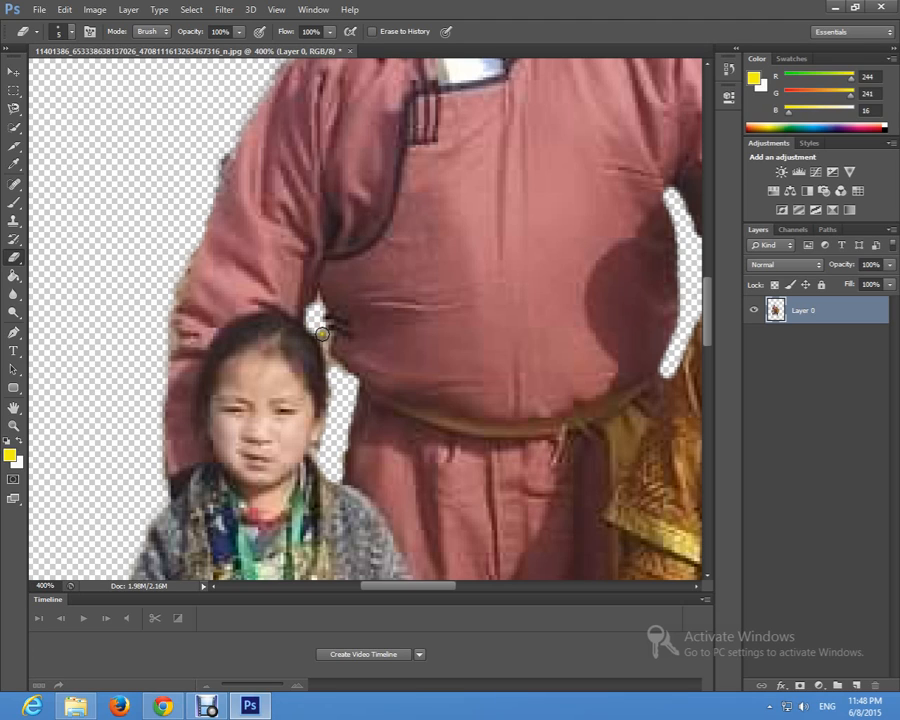
Step: Erase the leftover bit between the small child's trouser legs and the stray line between the man's boots with a 2 px Eraser
{"action": "left_click", "coordinate": [72, 33]}
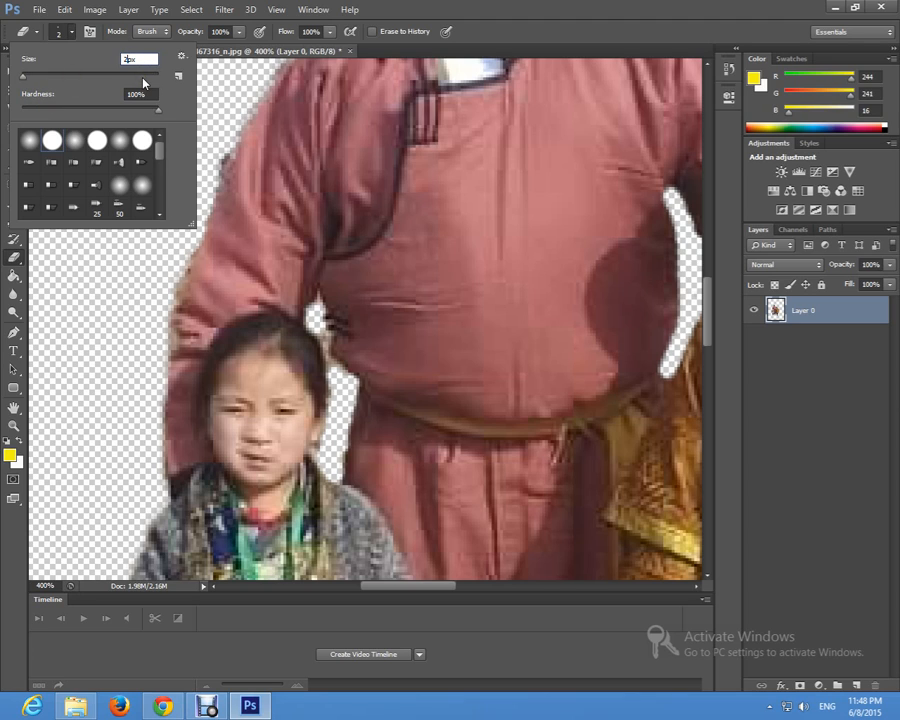
{"action": "type", "text": "2"}
{"action": "left_click", "coordinate": [73, 35]}
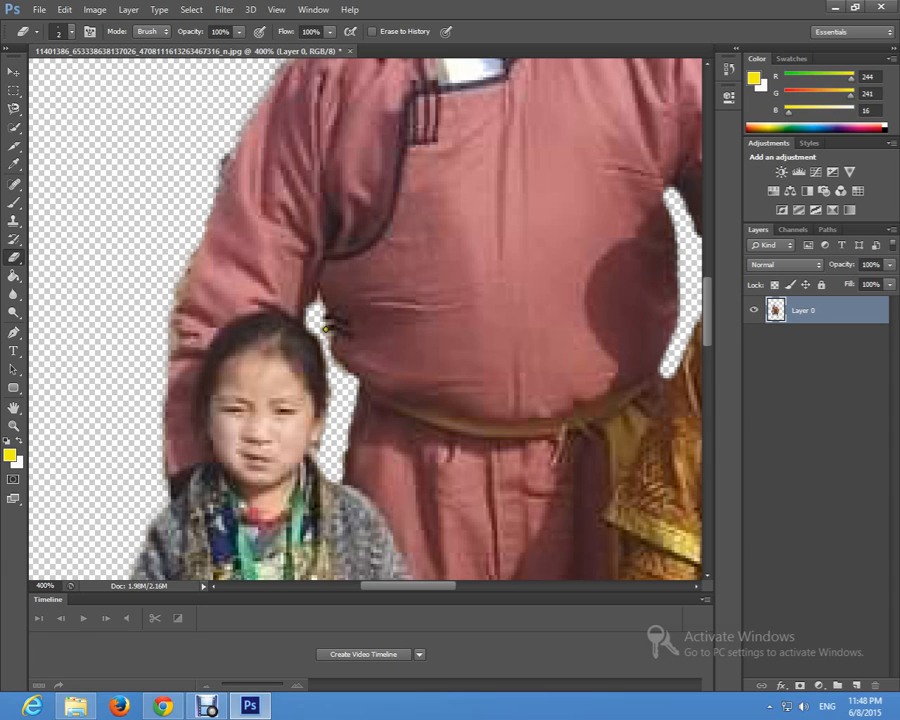
{"action": "scroll", "coordinate": [325, 327], "scroll_direction": "down", "scroll_amount": 10}
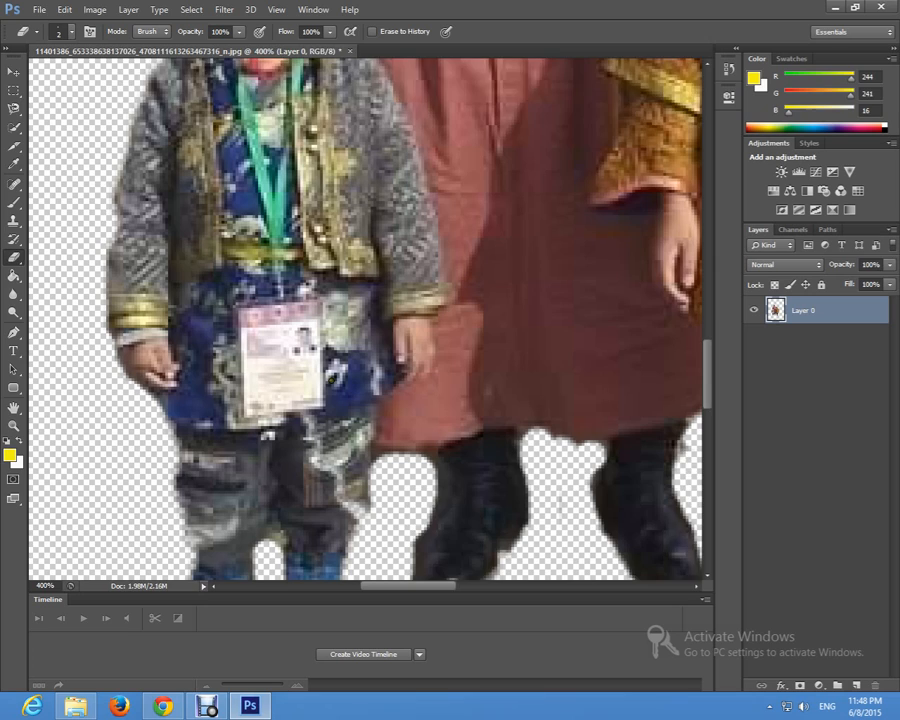
{"action": "scroll", "coordinate": [312, 461], "scroll_direction": "down", "scroll_amount": 3}
{"action": "mouse_move", "coordinate": [277, 465]}
{"action": "left_mouse_down"}
{"action": "mouse_move", "coordinate": [277, 478]}
{"action": "mouse_move", "coordinate": [273, 472]}
{"action": "left_mouse_up"}
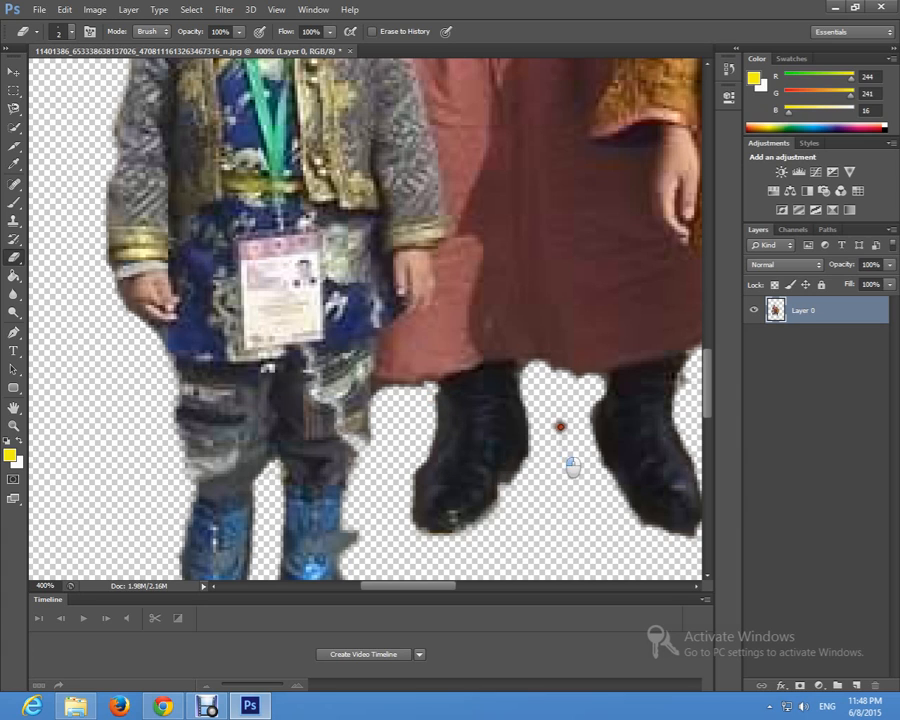
Step: Erase the stray bit beside the man's boot, just below his robe hem, with the 2 px Eraser
{"action": "left_click_drag", "start_coordinate": [420, 593], "coordinate": [454, 594]}
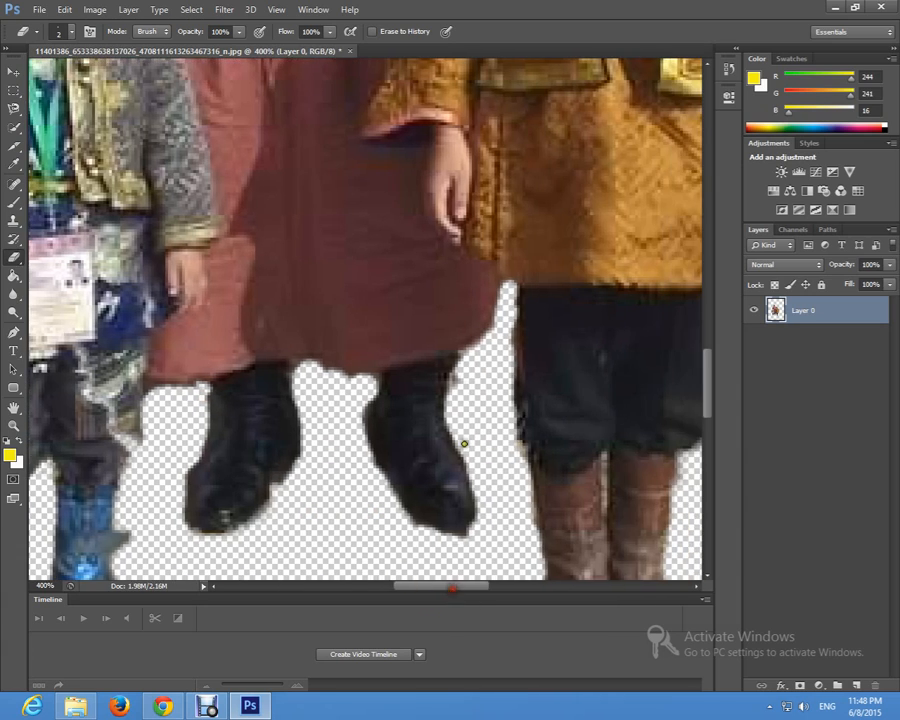
{"action": "left_click", "coordinate": [452, 396]}
Step: Check the man's upper body, the hats and the whole cut-out for leftover background
{"action": "scroll", "coordinate": [494, 356], "scroll_direction": "up", "scroll_amount": 5}
{"action": "scroll", "coordinate": [505, 362], "scroll_direction": "up", "scroll_amount": 2}
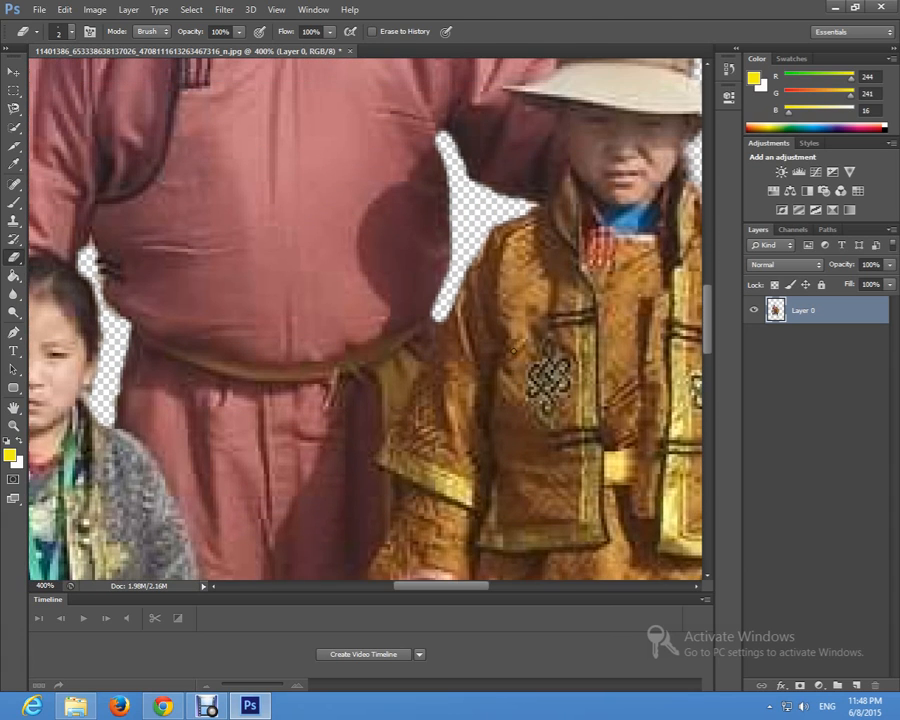
{"action": "scroll", "coordinate": [314, 289], "scroll_direction": "up", "scroll_amount": 5}
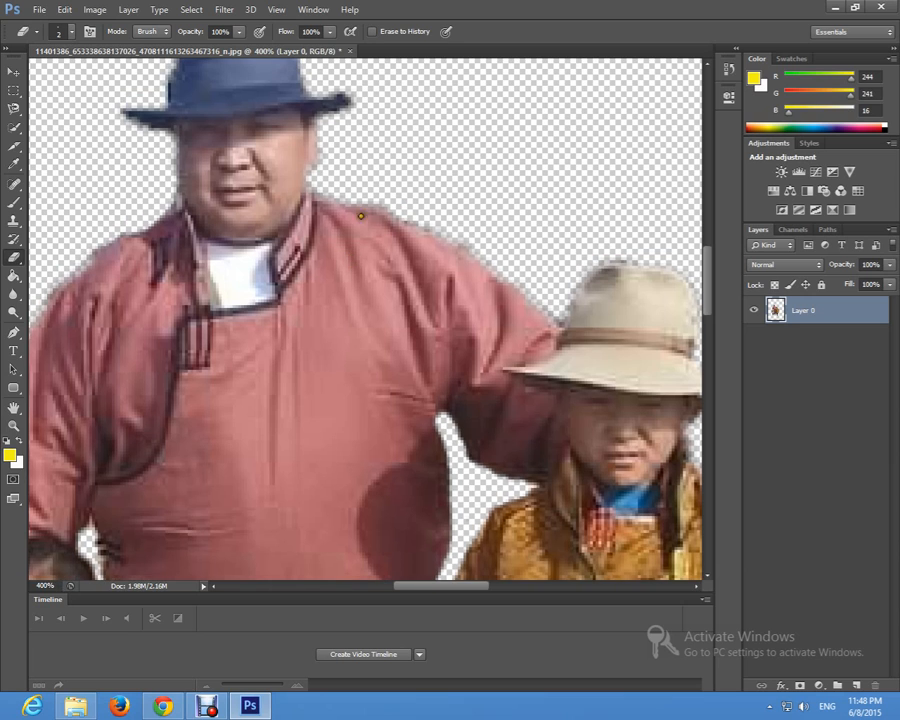
{"action": "scroll", "coordinate": [340, 210], "scroll_direction": "up", "scroll_amount": 1}
{"action": "key", "text": "z"}
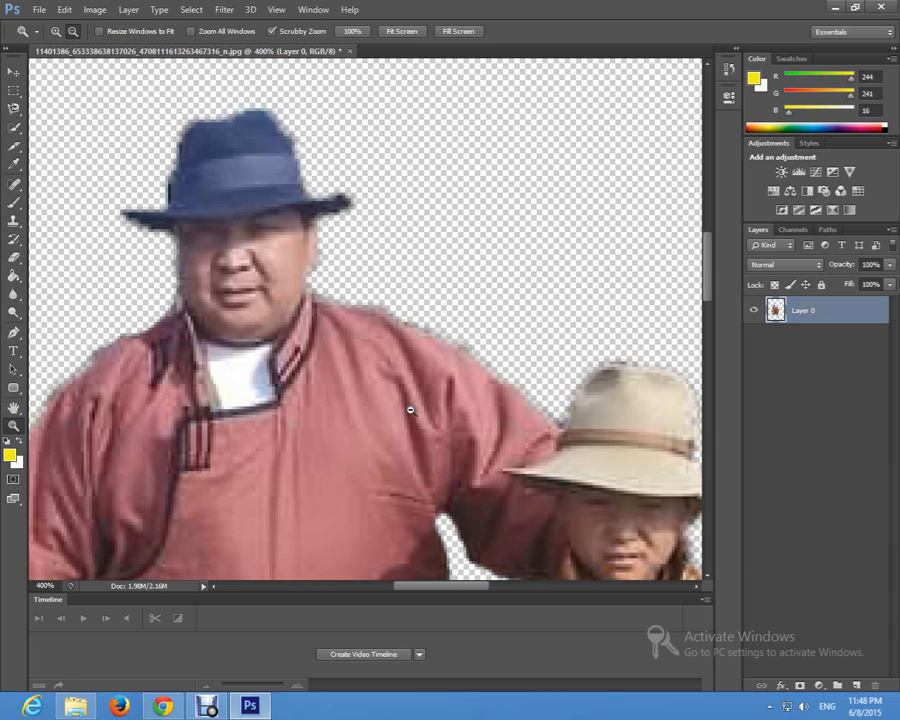
{"action": "left_click", "coordinate": [410, 409], "text": "alt"}
{"action": "left_click", "coordinate": [410, 409], "text": "alt"}
{"action": "left_click", "coordinate": [410, 409], "text": "alt"}
{"action": "scroll", "coordinate": [405, 407], "scroll_direction": "down", "scroll_amount": 4}
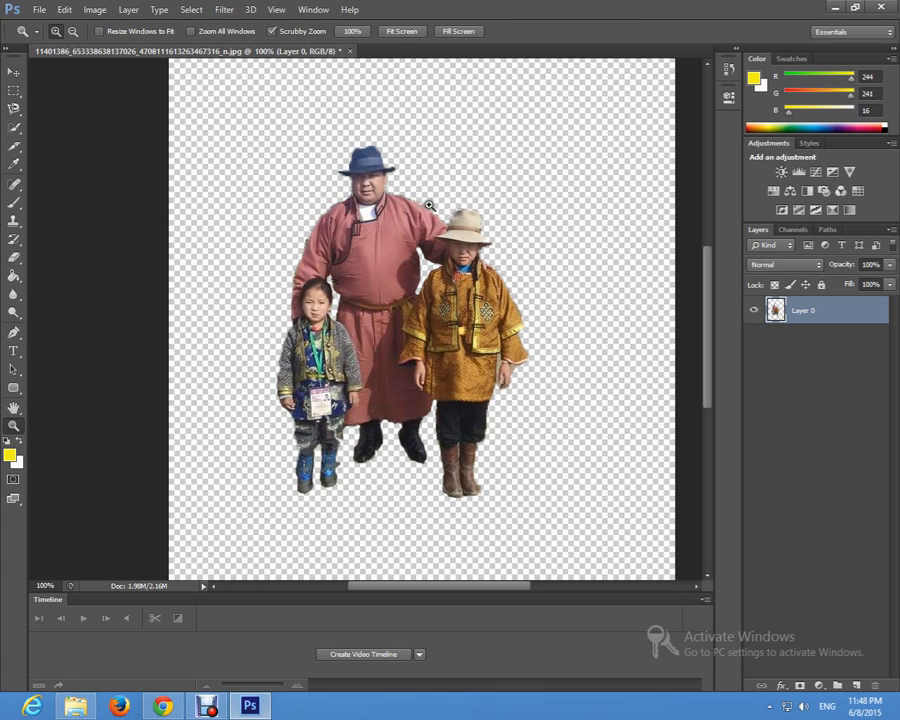
Step: Erase the grey background strip between the yellow-robed child's robe and hand and the fringe around the hand
{"action": "left_click_drag", "start_coordinate": [537, 390], "coordinate": [484, 396]}
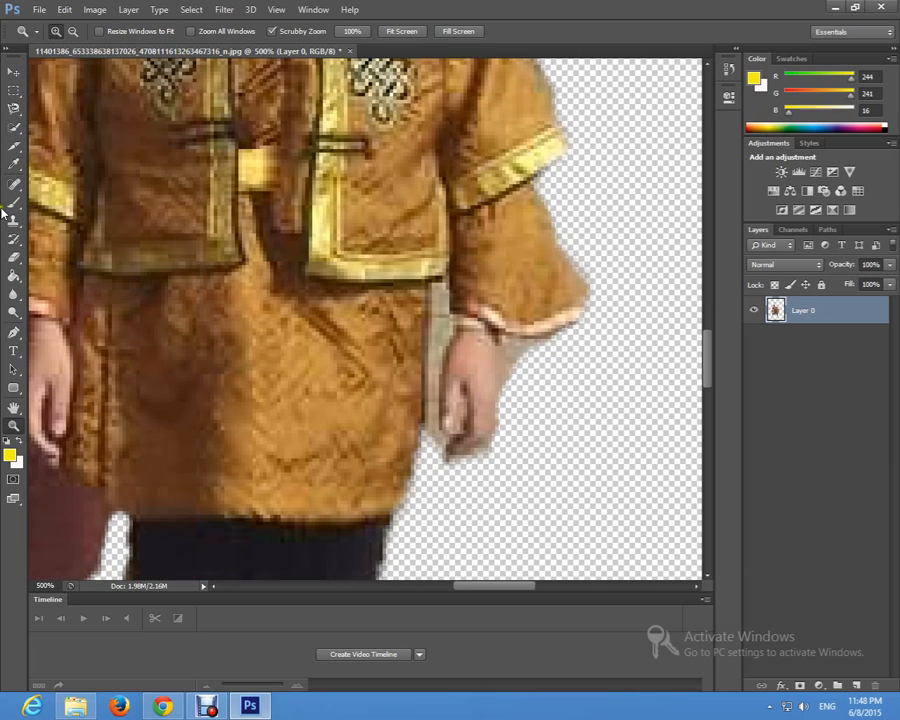
{"action": "left_click", "coordinate": [14, 257]}
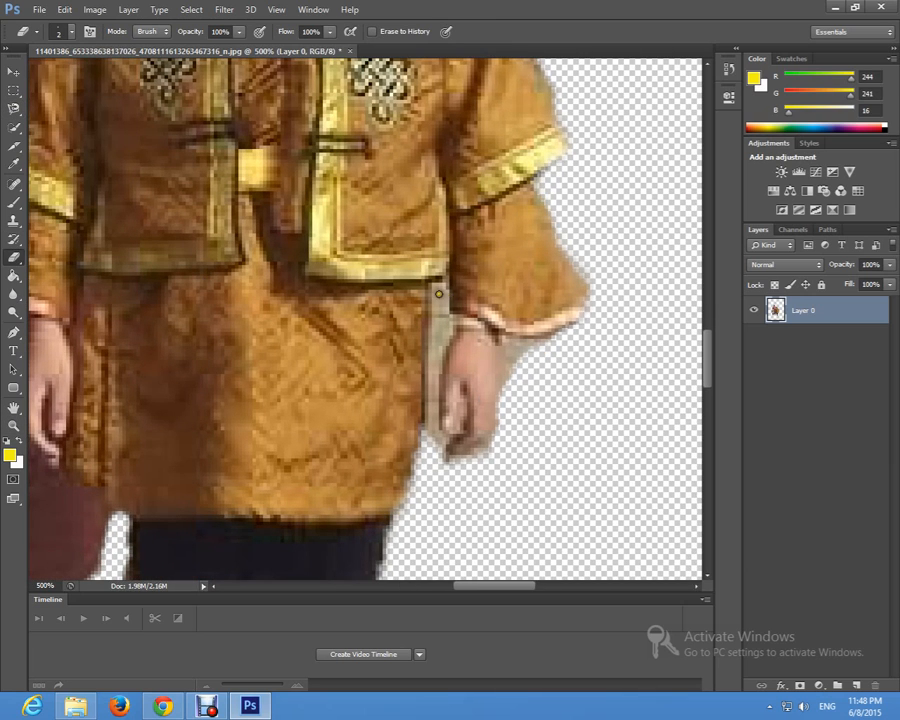
{"action": "mouse_move", "coordinate": [438, 294]}
{"action": "left_mouse_down"}
{"action": "mouse_move", "coordinate": [437, 327]}
{"action": "mouse_move", "coordinate": [435, 283]}
{"action": "mouse_move", "coordinate": [434, 292]}
{"action": "mouse_move", "coordinate": [444, 275]}
{"action": "mouse_move", "coordinate": [443, 345]}
{"action": "mouse_move", "coordinate": [442, 331]}
{"action": "mouse_move", "coordinate": [427, 414]}
{"action": "left_mouse_up"}
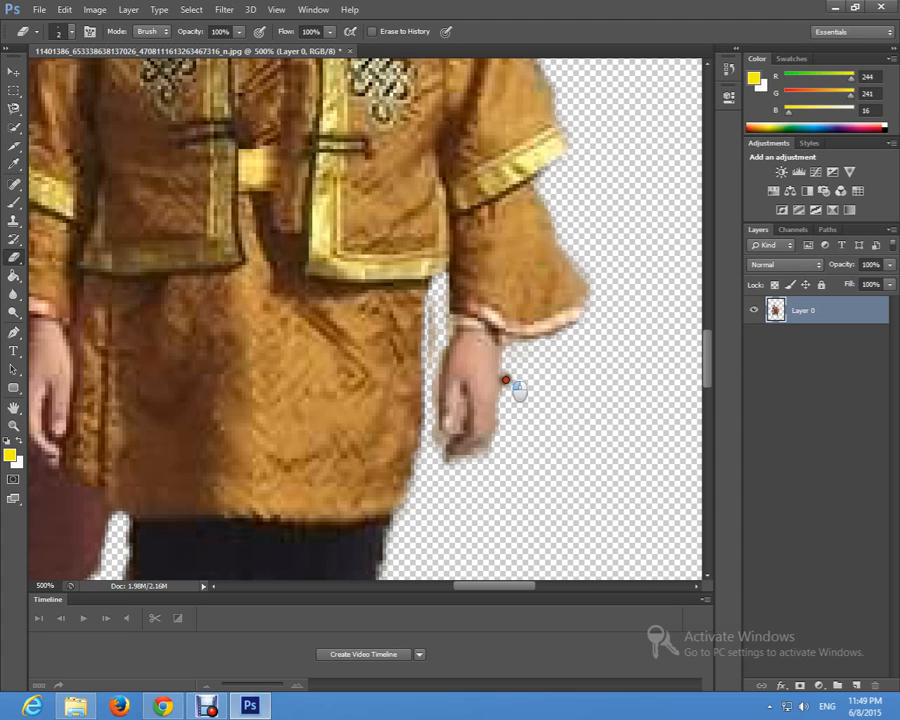
Step: Set the Eraser size to 1 px and erase the background gap between the yellow-robed child's thumb and fingers
{"action": "scroll", "coordinate": [429, 371], "scroll_direction": "down", "scroll_amount": 3}
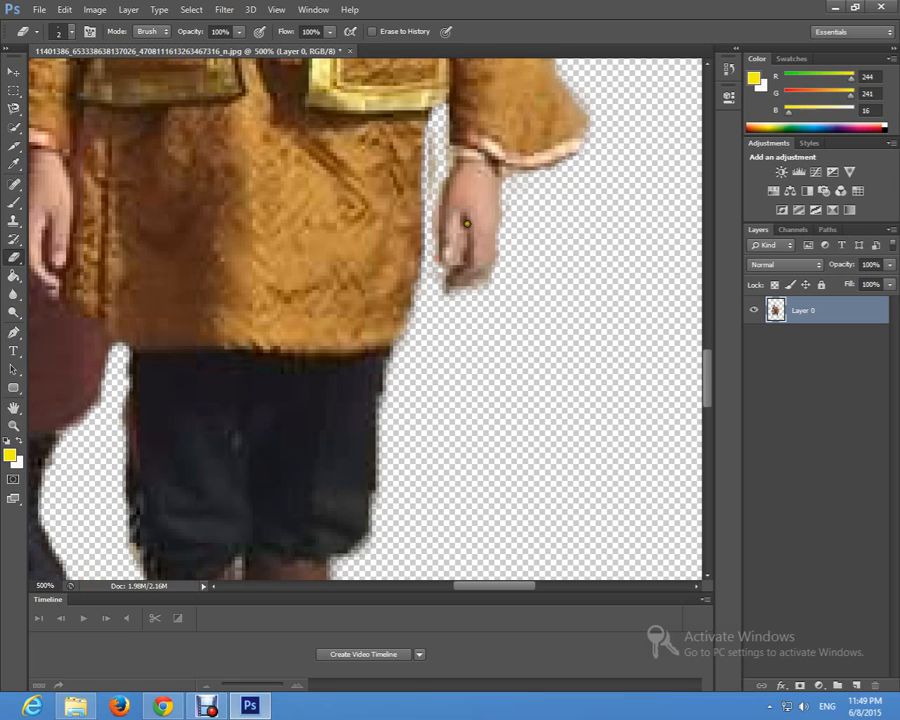
{"action": "left_click", "coordinate": [68, 33]}
{"action": "left_click", "coordinate": [125, 61]}
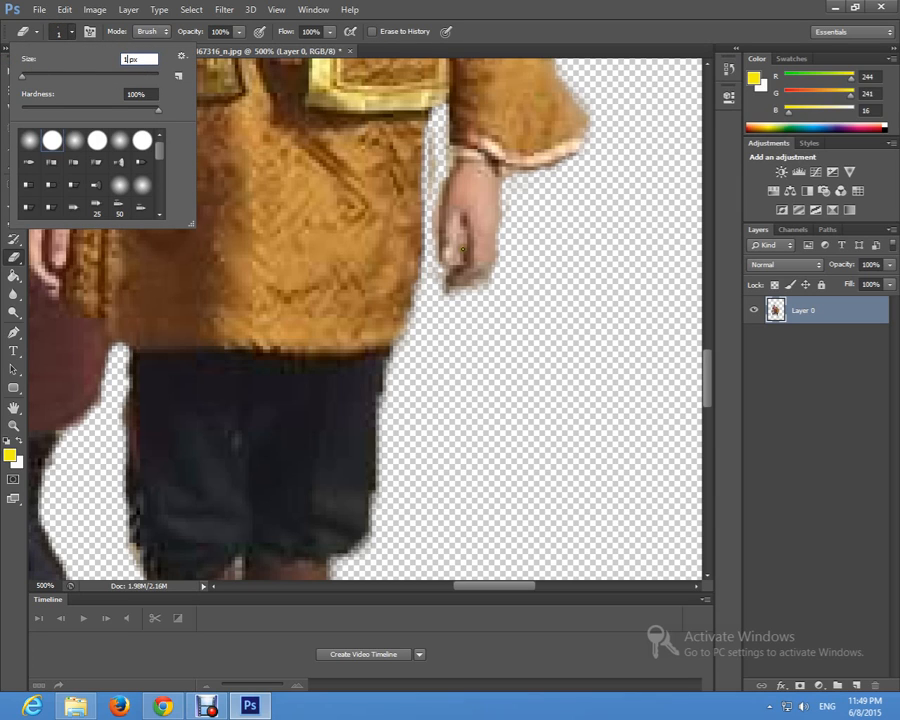
{"action": "mouse_move", "coordinate": [462, 219]}
{"action": "left_mouse_down"}
{"action": "mouse_move", "coordinate": [462, 258]}
{"action": "mouse_move", "coordinate": [446, 269]}
{"action": "left_mouse_up"}
Step: Erase the background gap between the yellow-robed child's brown boots and the fringe along the boot's outer edge
{"action": "scroll", "coordinate": [540, 324], "scroll_direction": "down", "scroll_amount": 3}
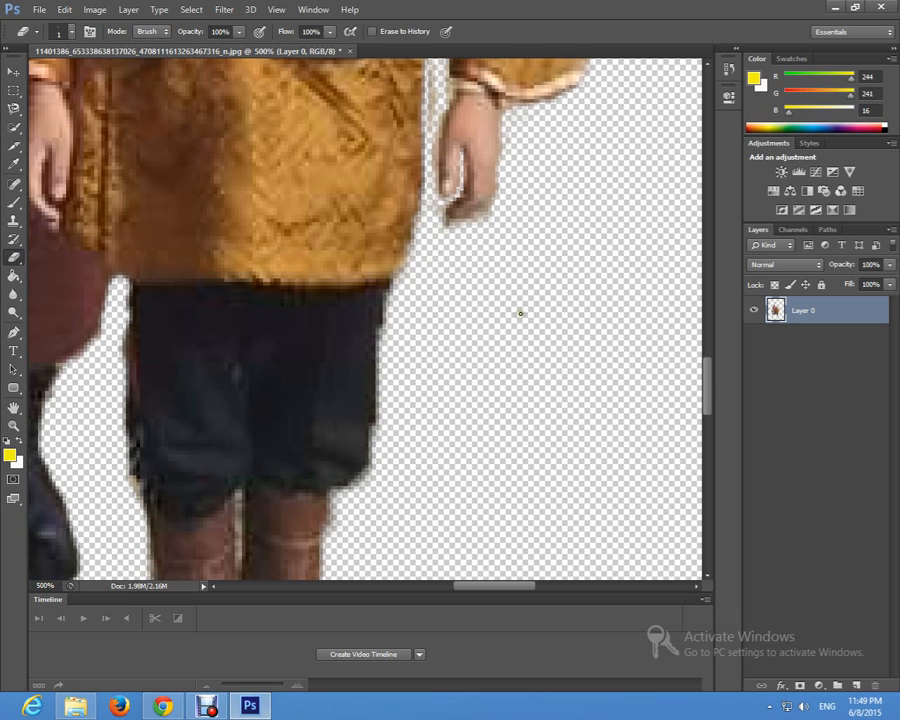
{"action": "scroll", "coordinate": [508, 318], "scroll_direction": "down", "scroll_amount": 6}
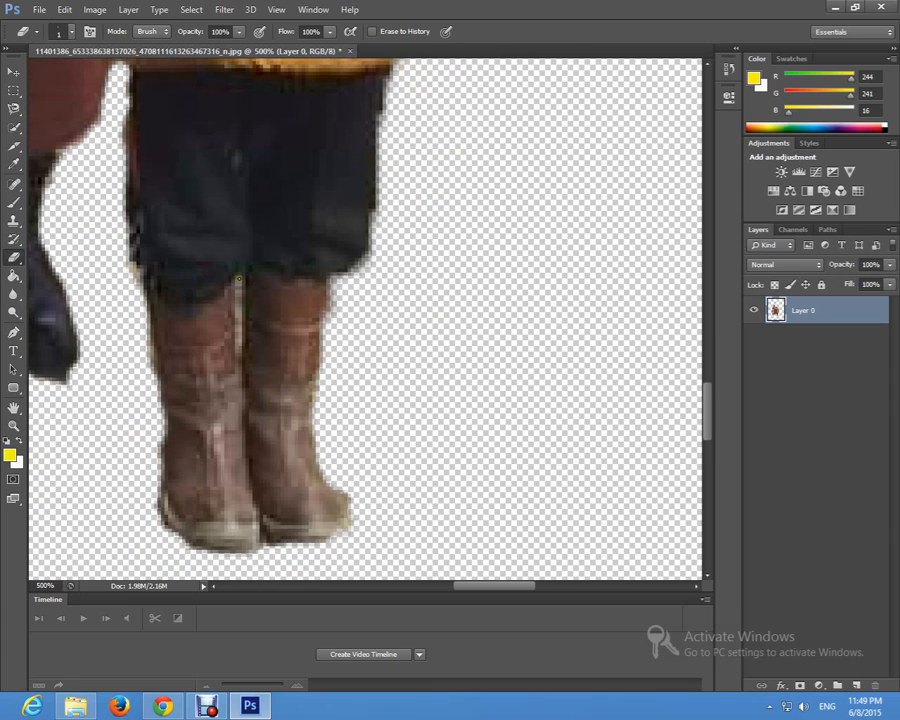
{"action": "left_click_drag", "start_coordinate": [238, 278], "coordinate": [241, 356]}
{"action": "scroll", "coordinate": [302, 368], "scroll_direction": "down", "scroll_amount": 4}
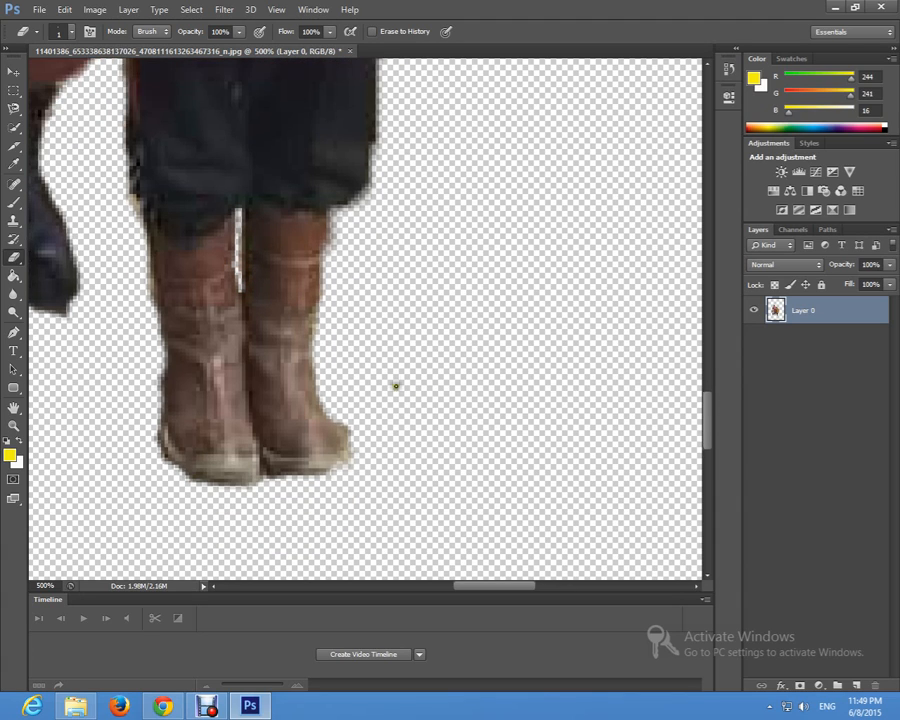
{"action": "mouse_move", "coordinate": [313, 287]}
{"action": "left_mouse_down"}
{"action": "mouse_move", "coordinate": [321, 327]}
{"action": "mouse_move", "coordinate": [332, 331]}
{"action": "left_mouse_up"}
{"action": "left_click_drag", "start_coordinate": [314, 259], "coordinate": [321, 234]}
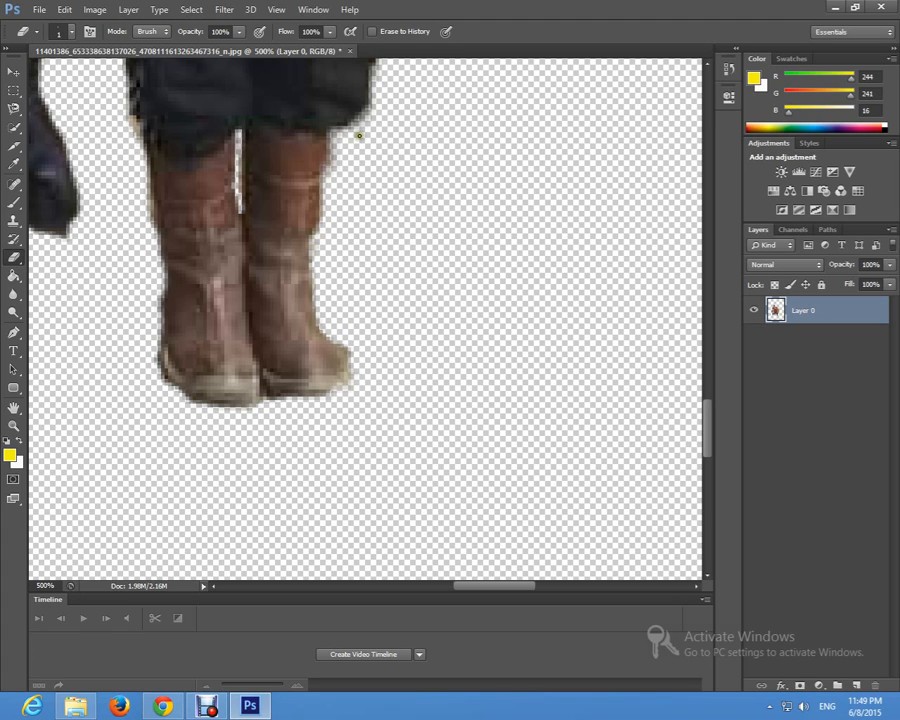
Step: Erase the light remnant beside the small child's trouser leg with a hard round 1 px Eraser
{"action": "left_click", "coordinate": [72, 33]}
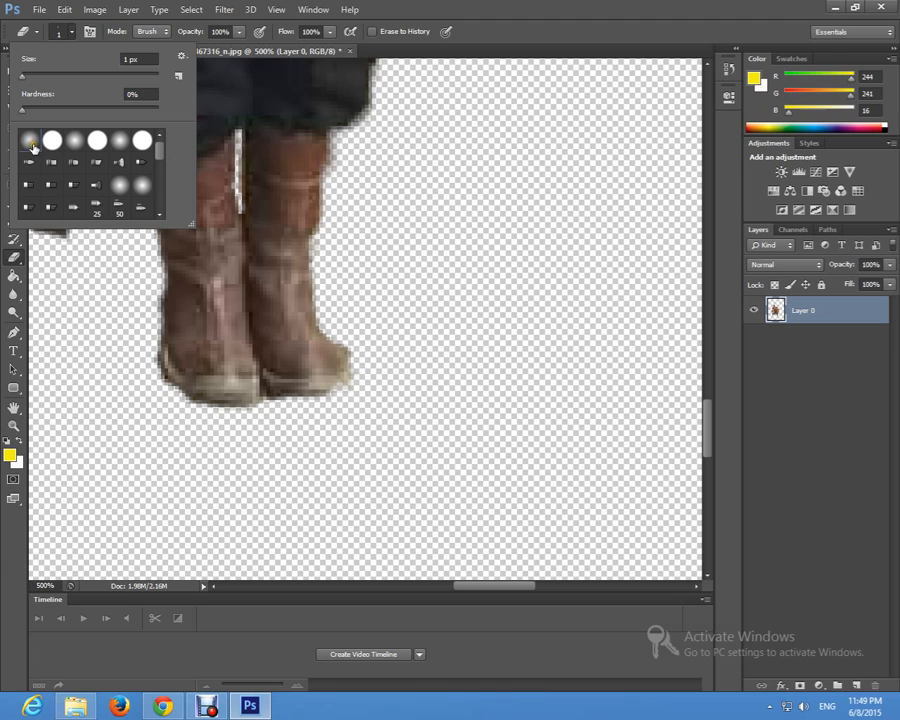
{"action": "left_click", "coordinate": [53, 142]}
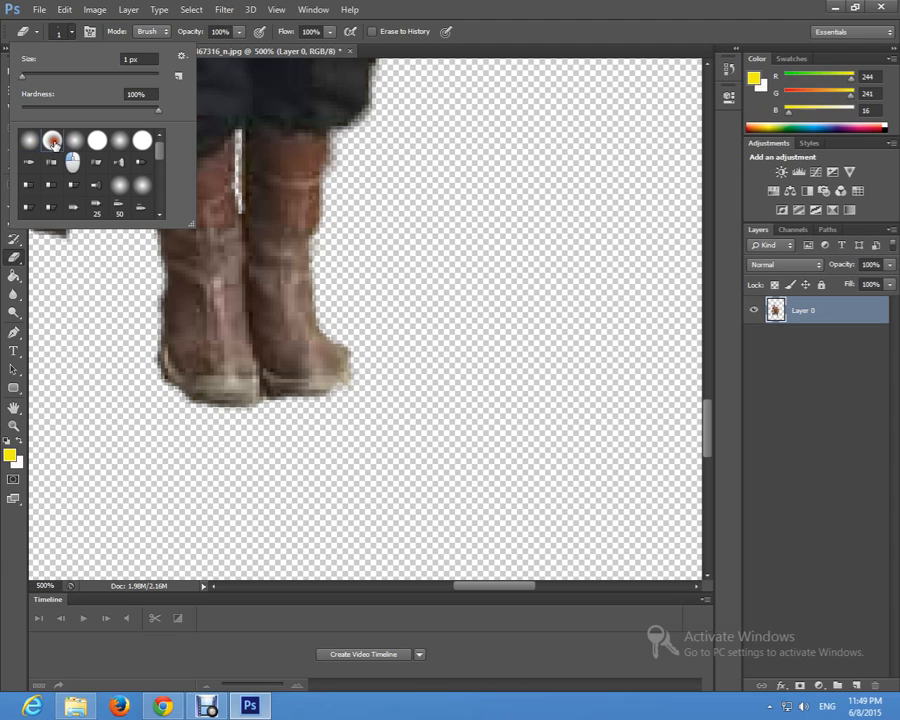
{"action": "left_click", "coordinate": [73, 38]}
{"action": "scroll", "coordinate": [365, 300], "scroll_direction": "up", "scroll_amount": 1}
{"action": "left_click_drag", "start_coordinate": [497, 586], "coordinate": [422, 586]}
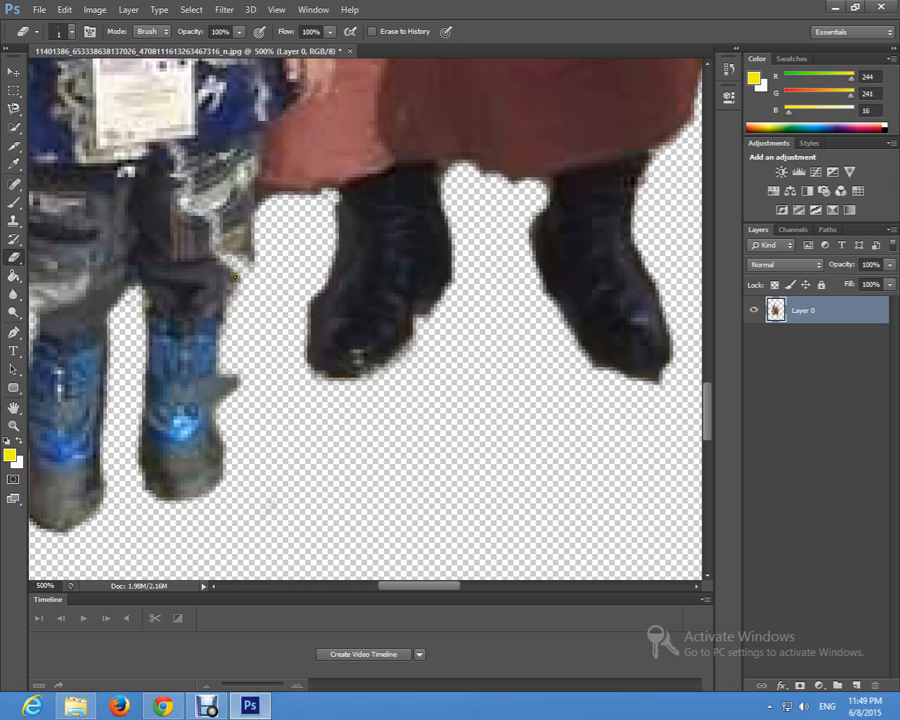
{"action": "left_click_drag", "start_coordinate": [235, 277], "coordinate": [240, 284]}
Step: Erase the leftover fringe along the outer edge of the man's sleeve above the small child's head
{"action": "scroll", "coordinate": [247, 270], "scroll_direction": "up", "scroll_amount": 8}
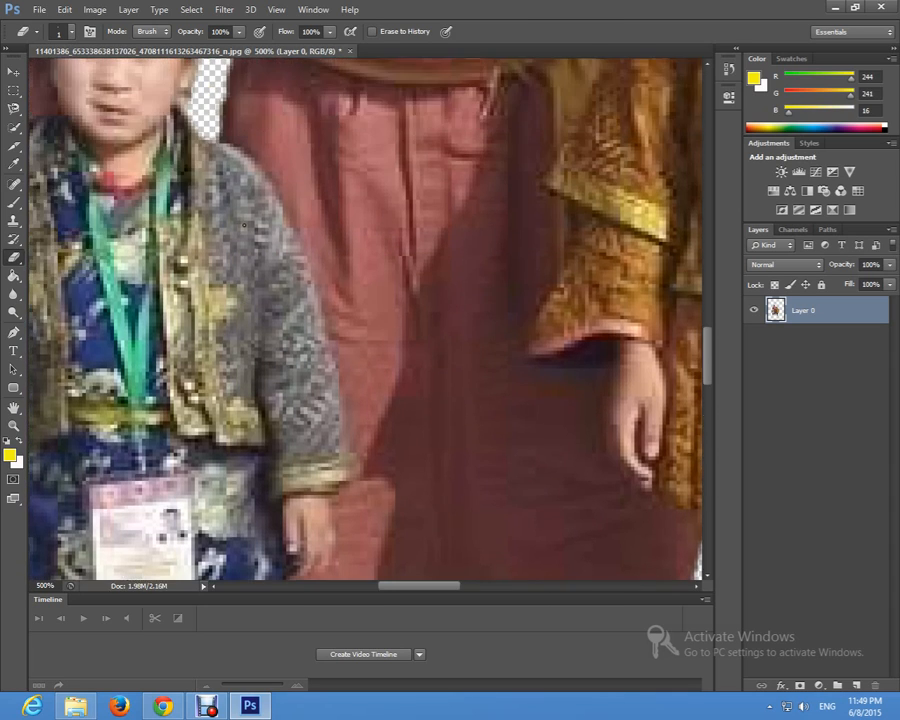
{"action": "scroll", "coordinate": [243, 225], "scroll_direction": "up", "scroll_amount": 7}
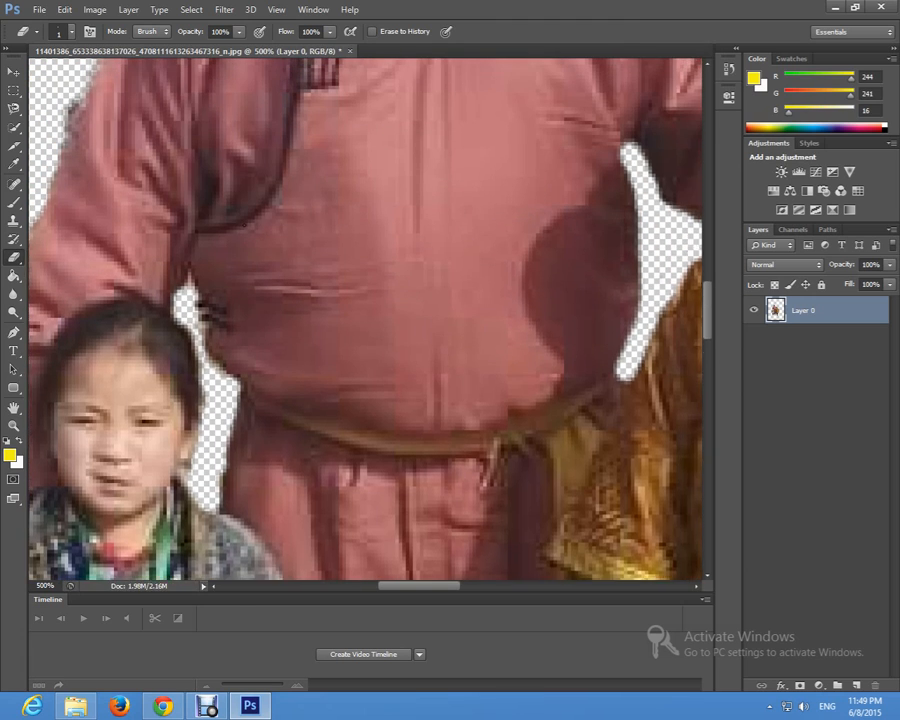
{"action": "scroll", "coordinate": [47, 203], "scroll_direction": "up", "scroll_amount": 3}
{"action": "mouse_move", "coordinate": [73, 254]}
{"action": "left_mouse_down"}
{"action": "mouse_move", "coordinate": [64, 242]}
{"action": "mouse_move", "coordinate": [54, 290]}
{"action": "mouse_move", "coordinate": [88, 178]}
{"action": "mouse_move", "coordinate": [152, 126]}
{"action": "mouse_move", "coordinate": [95, 229]}
{"action": "left_mouse_up"}
{"action": "left_click_drag", "start_coordinate": [433, 587], "coordinate": [402, 586]}
{"action": "scroll", "coordinate": [284, 326], "scroll_direction": "down", "scroll_amount": 2}
{"action": "mouse_move", "coordinate": [291, 314]}
{"action": "left_mouse_down"}
{"action": "mouse_move", "coordinate": [297, 342]}
{"action": "mouse_move", "coordinate": [283, 376]}
{"action": "mouse_move", "coordinate": [300, 318]}
{"action": "mouse_move", "coordinate": [272, 410]}
{"action": "mouse_move", "coordinate": [283, 426]}
{"action": "mouse_move", "coordinate": [269, 412]}
{"action": "mouse_move", "coordinate": [273, 390]}
{"action": "mouse_move", "coordinate": [255, 372]}
{"action": "left_mouse_up"}
Step: Check the man's shoulders, both hats and the whole cut-out for remaining background fringe
{"action": "scroll", "coordinate": [241, 369], "scroll_direction": "up", "scroll_amount": 10}
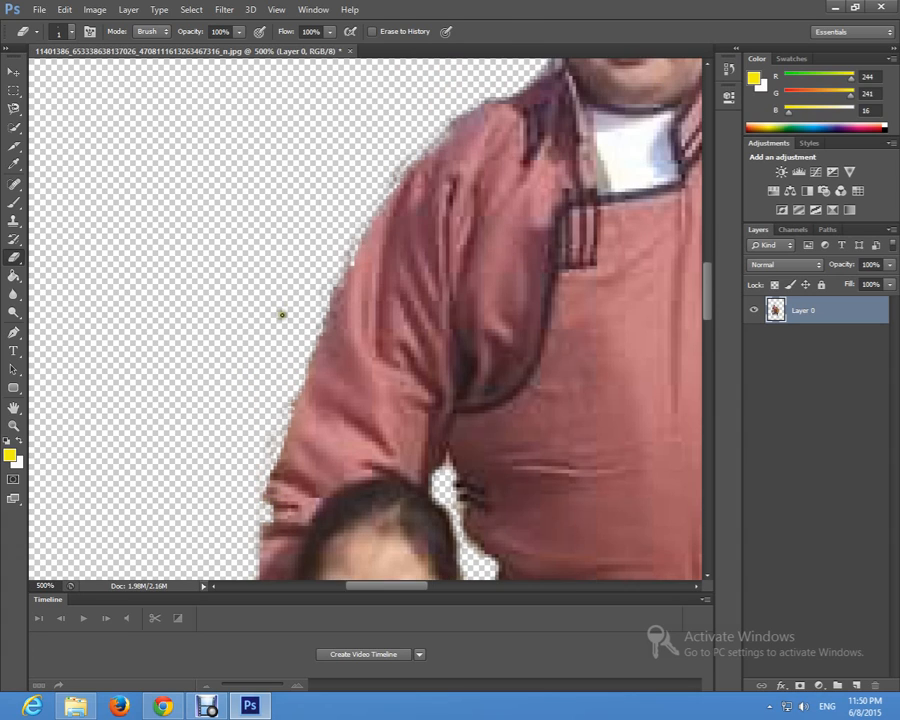
{"action": "scroll", "coordinate": [436, 296], "scroll_direction": "up", "scroll_amount": 3}
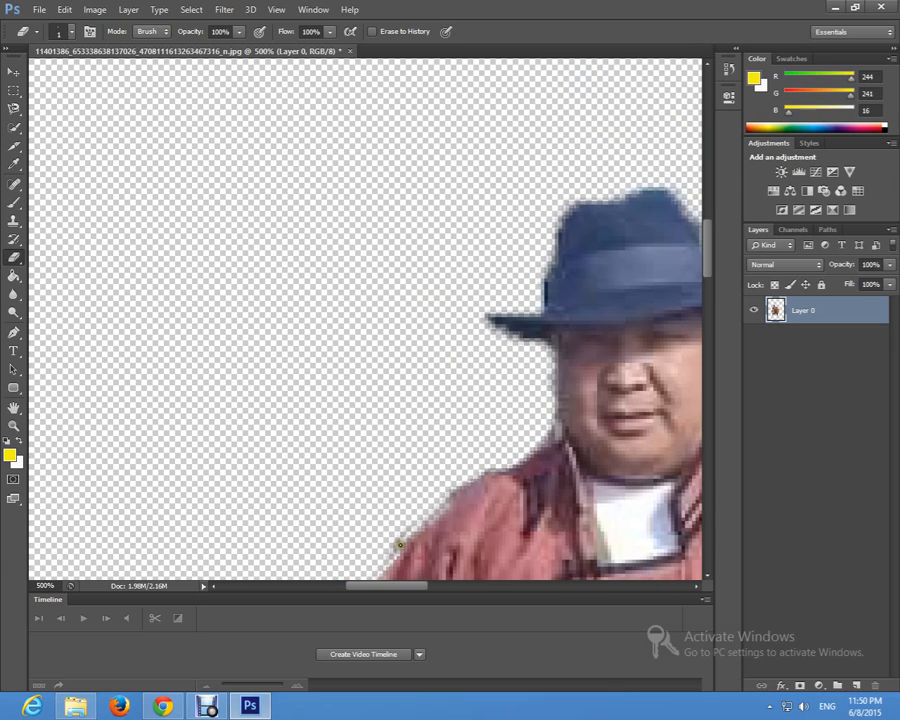
{"action": "left_click_drag", "start_coordinate": [398, 593], "coordinate": [464, 593]}
{"action": "scroll", "coordinate": [445, 465], "scroll_direction": "down", "scroll_amount": 6}
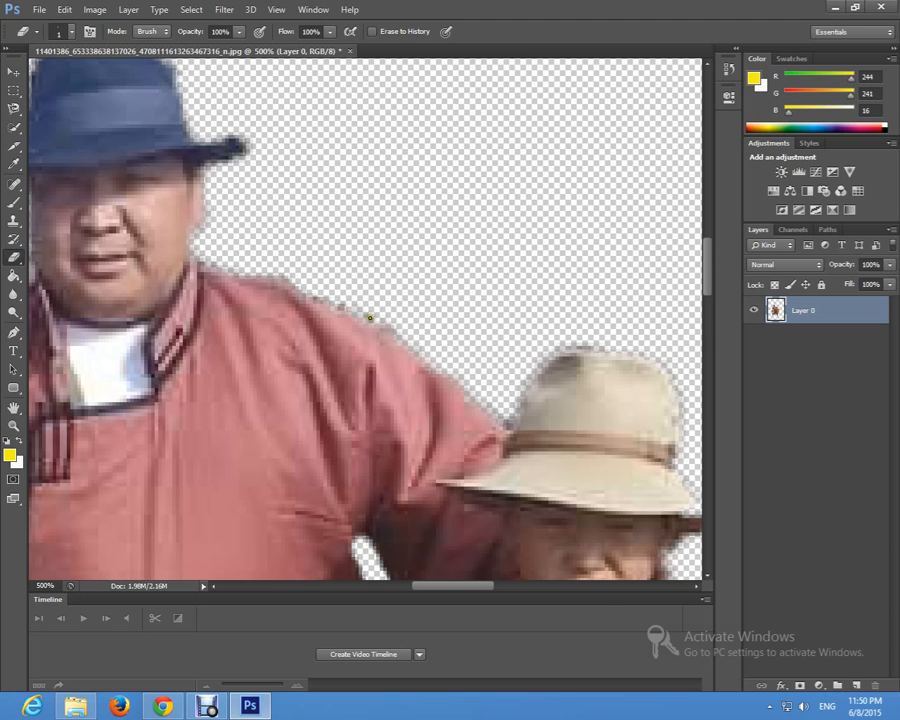
{"action": "scroll", "coordinate": [370, 318], "scroll_direction": "down", "scroll_amount": 10}
{"action": "key", "text": "z"}
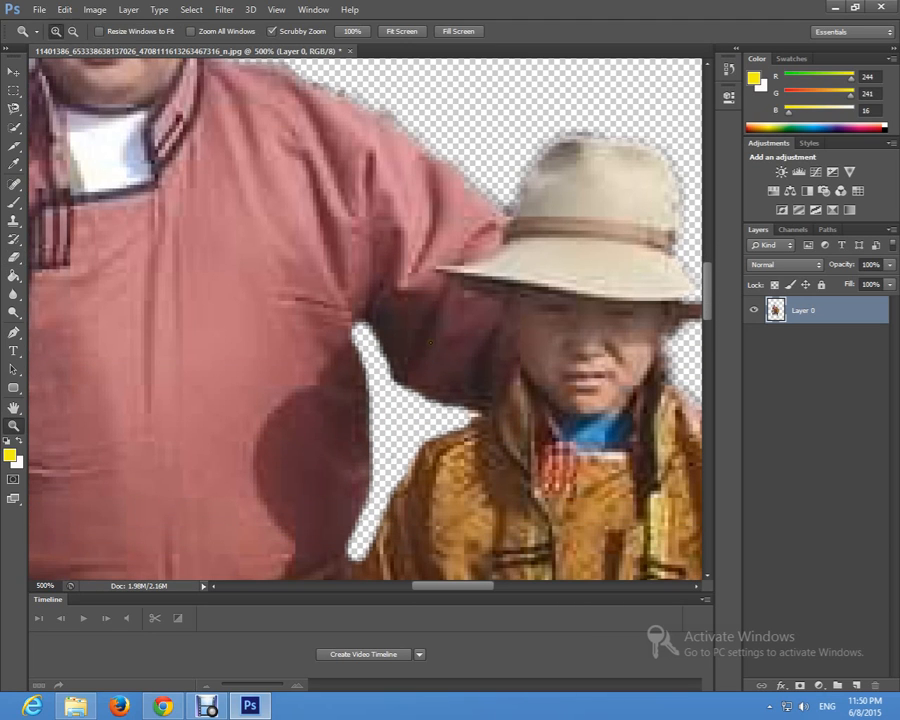
{"action": "left_click", "coordinate": [428, 342], "text": "alt"}
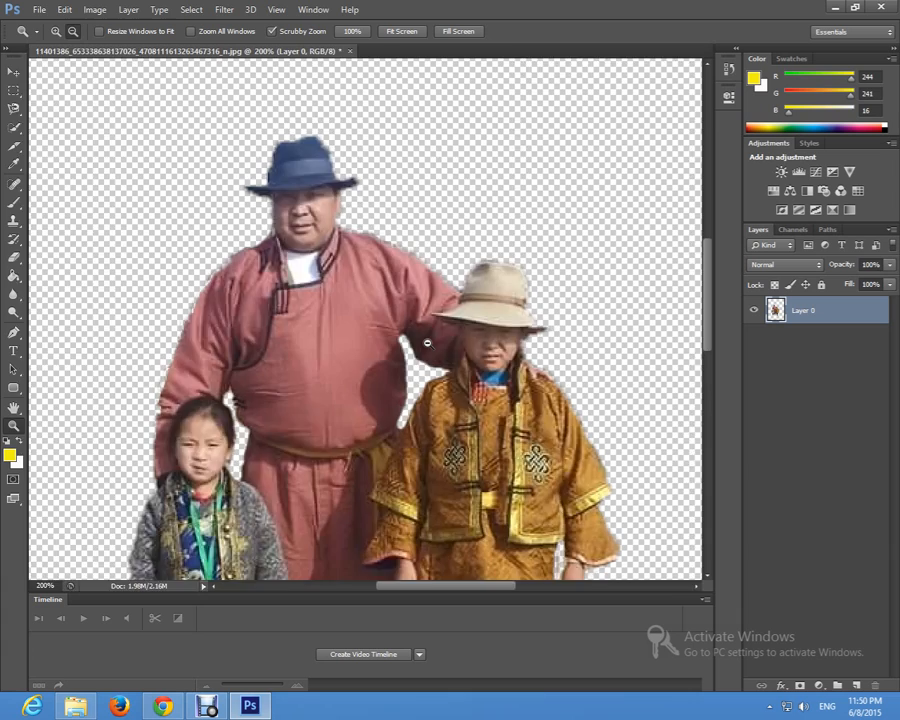
{"action": "left_click", "coordinate": [428, 342], "text": "alt"}
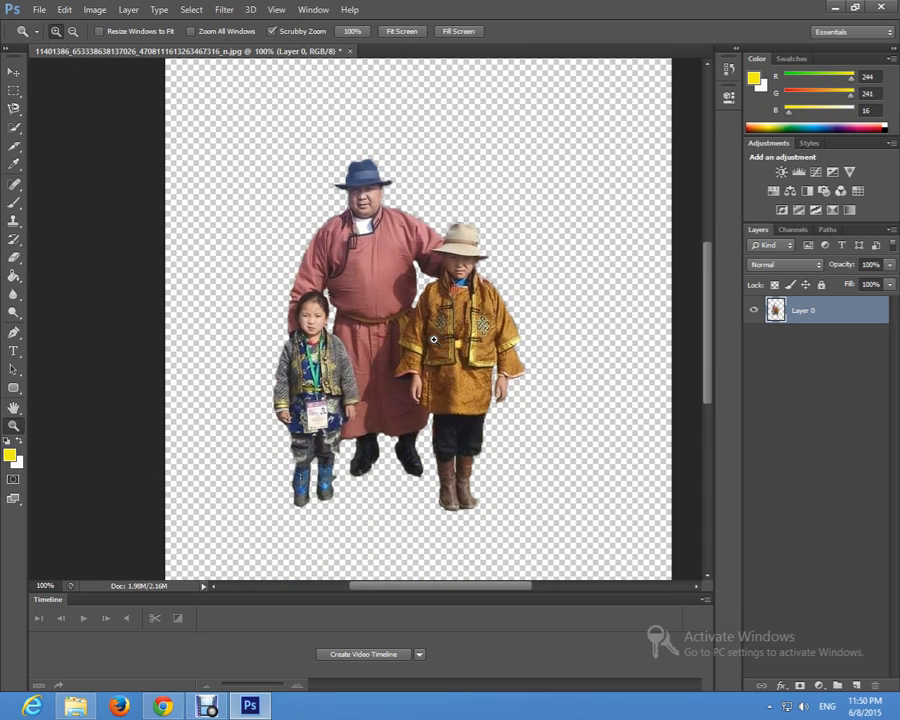
Step: Erase the leftover fringe at the toe of the yellow-robed child's brown boot with the 1 px Eraser
{"action": "left_click", "coordinate": [510, 497]}
{"action": "left_click", "coordinate": [505, 499]}
{"action": "left_click", "coordinate": [480, 511]}
{"action": "scroll", "coordinate": [484, 504], "scroll_direction": "down", "scroll_amount": 1}
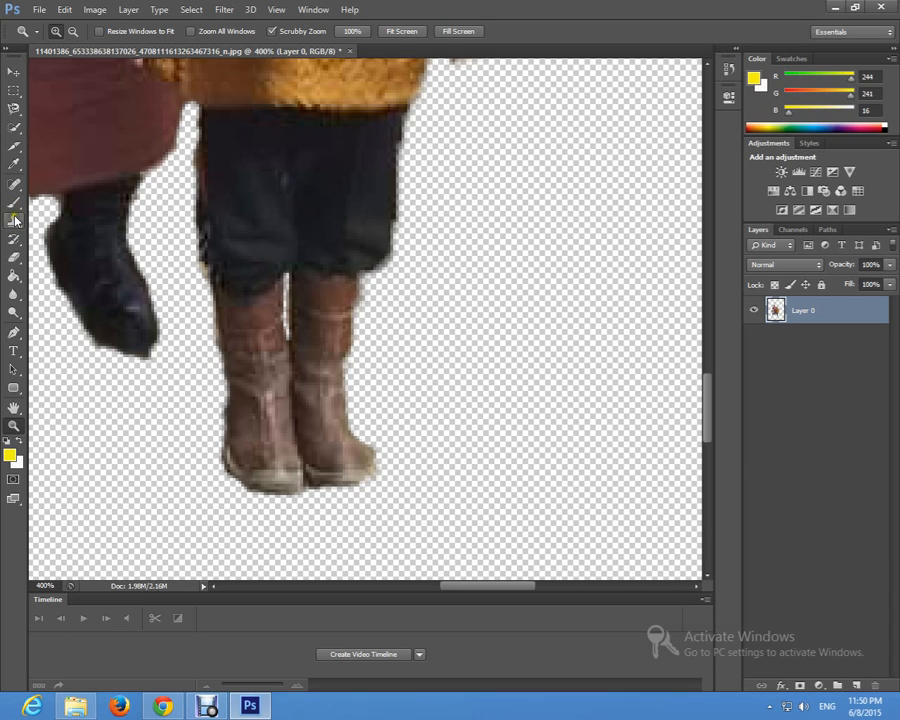
{"action": "left_click", "coordinate": [14, 256]}
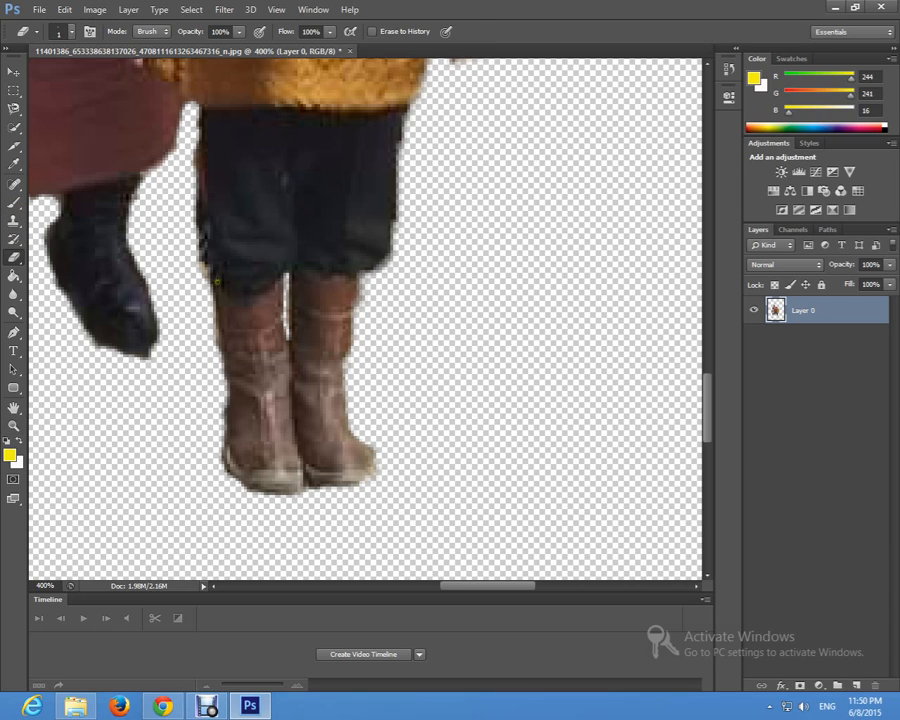
{"action": "mouse_move", "coordinate": [375, 459]}
{"action": "left_mouse_down"}
{"action": "mouse_move", "coordinate": [374, 442]}
{"action": "mouse_move", "coordinate": [373, 475]}
{"action": "mouse_move", "coordinate": [366, 448]}
{"action": "mouse_move", "coordinate": [374, 456]}
{"action": "mouse_move", "coordinate": [352, 430]}
{"action": "mouse_move", "coordinate": [392, 482]}
{"action": "left_mouse_up"}
Step: Open the landscape image mgl1.jpg from the Desktop
{"action": "left_click", "coordinate": [38, 9]}
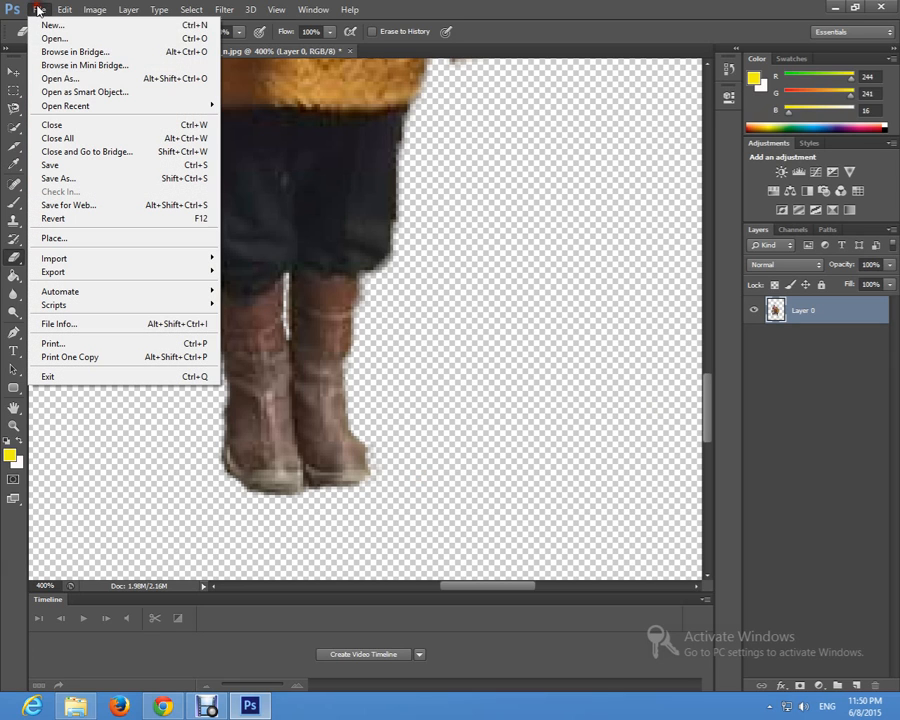
{"action": "left_click", "coordinate": [54, 40]}
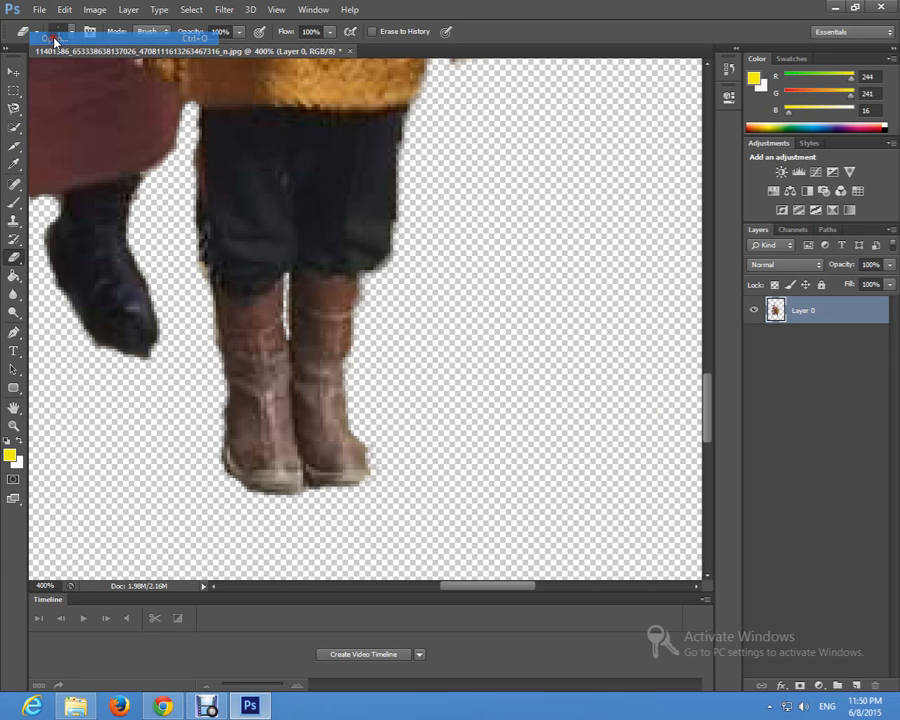
{"action": "left_click_drag", "start_coordinate": [676, 245], "coordinate": [673, 345]}
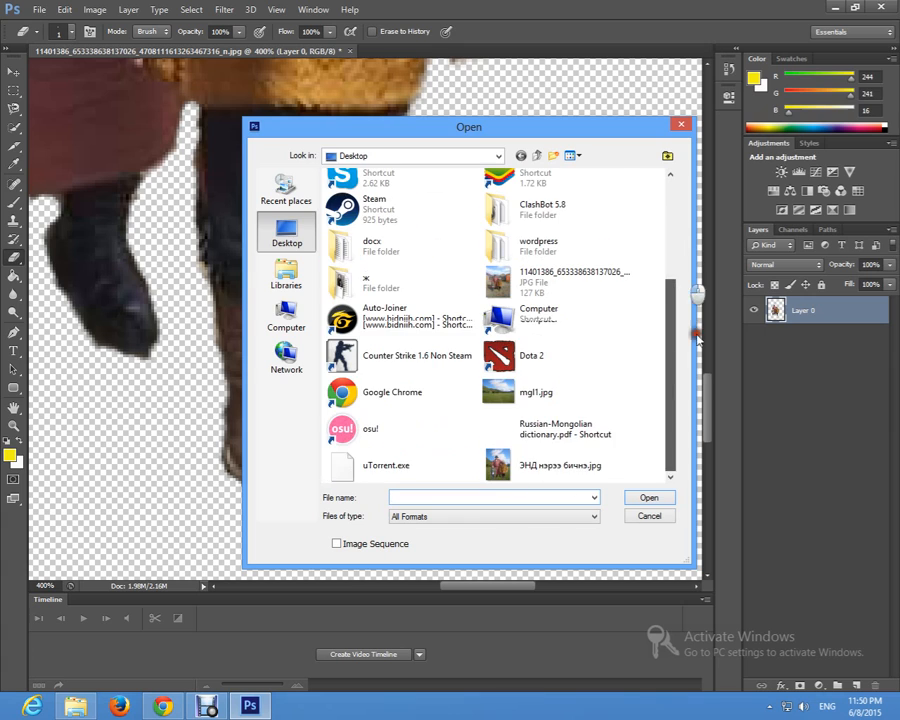
{"action": "left_click", "coordinate": [516, 394]}
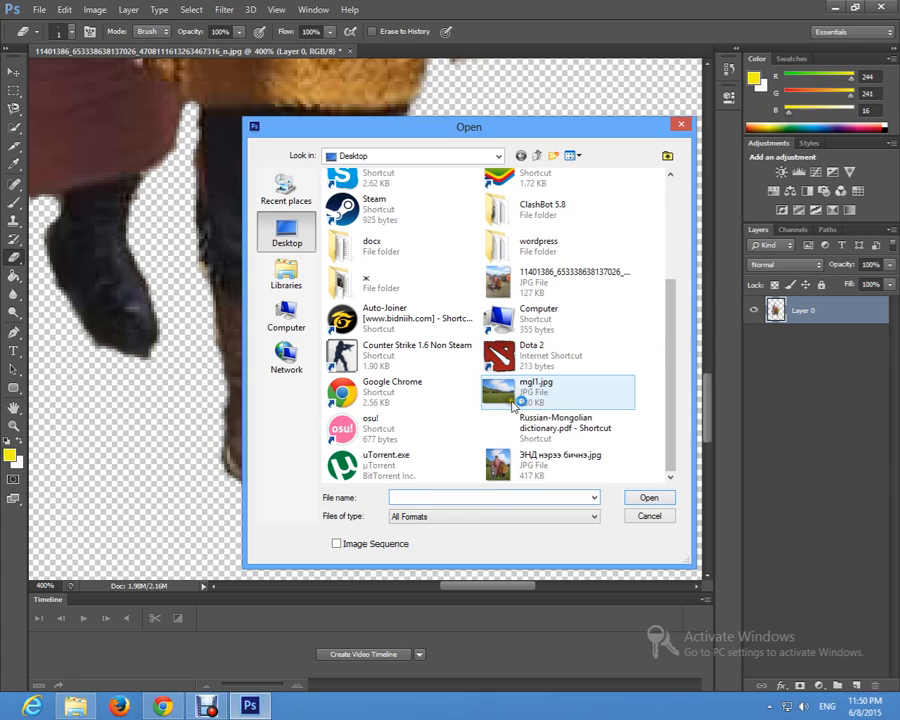
{"action": "left_click", "coordinate": [640, 497]}
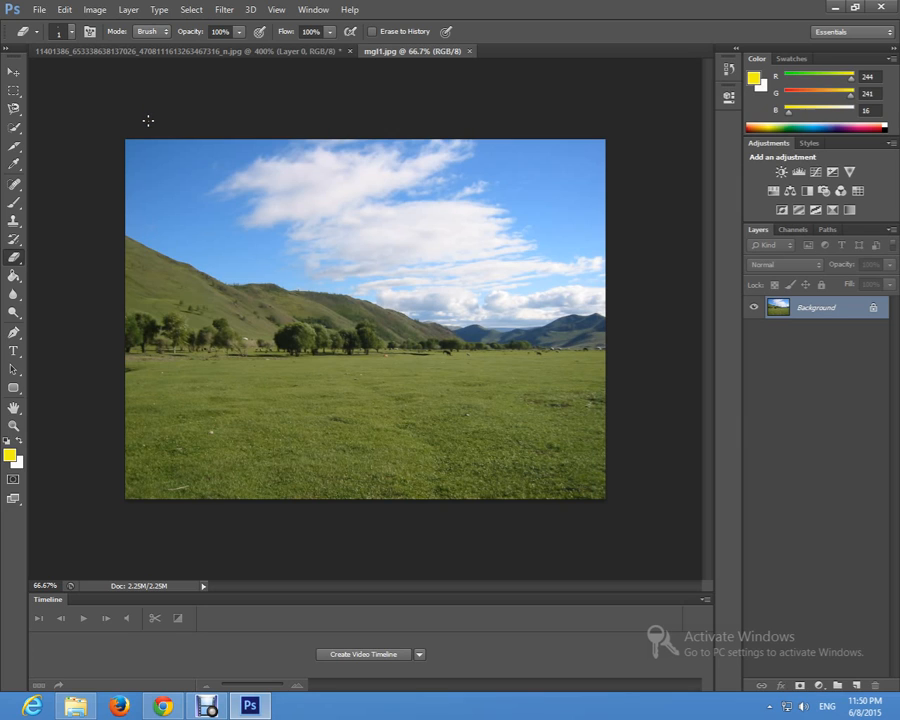
Step: Copy the entire mgl1.jpg landscape and paste it as a new layer into the document with the three people
{"action": "key", "text": "ctrl+a"}
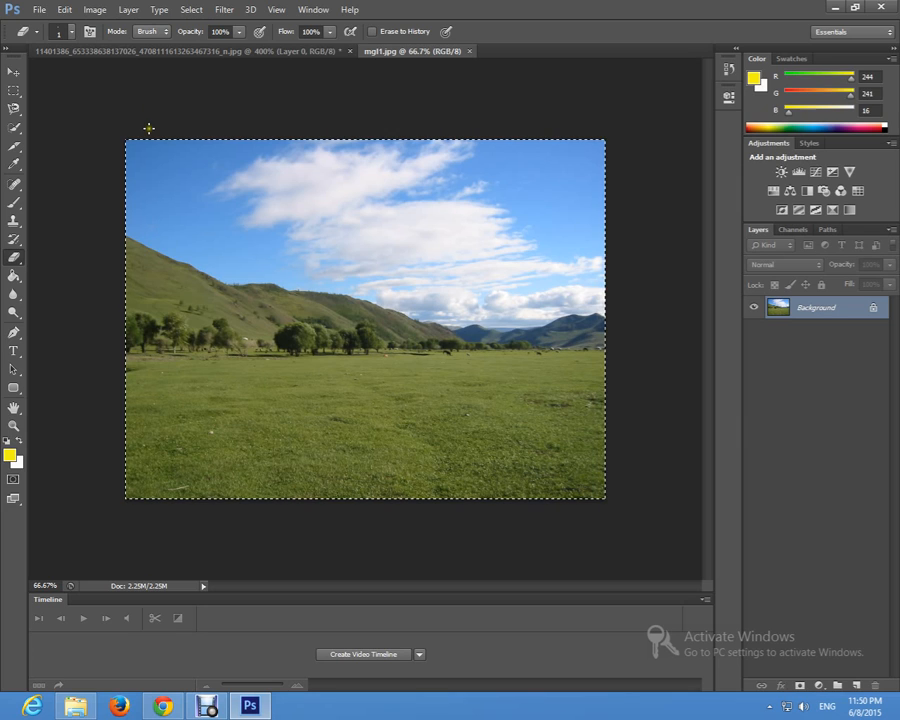
{"action": "left_click", "coordinate": [190, 51]}
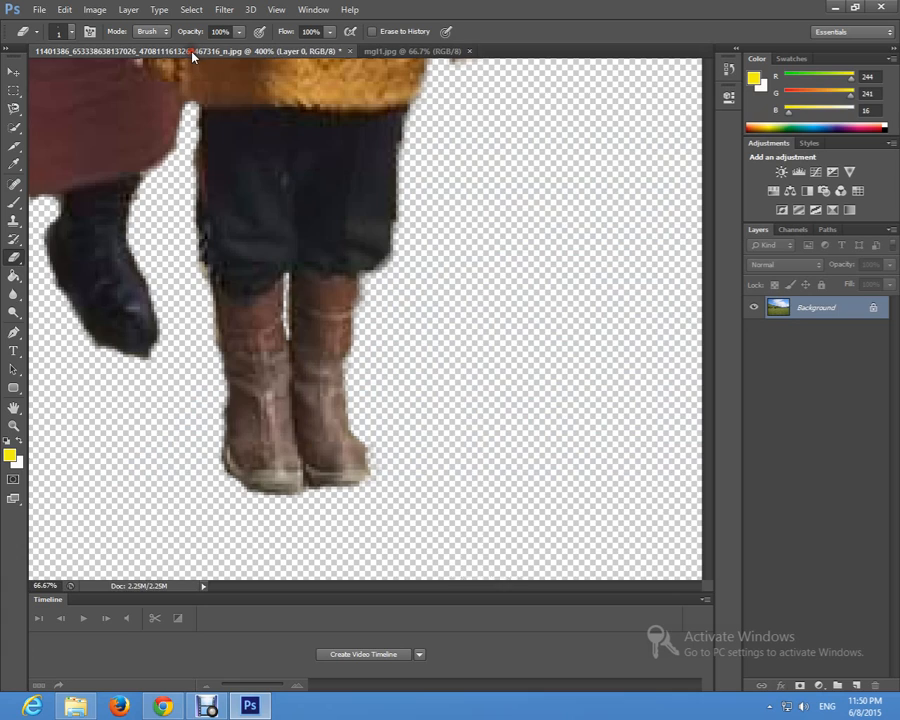
{"action": "left_click", "coordinate": [400, 51]}
{"action": "left_click", "coordinate": [288, 51]}
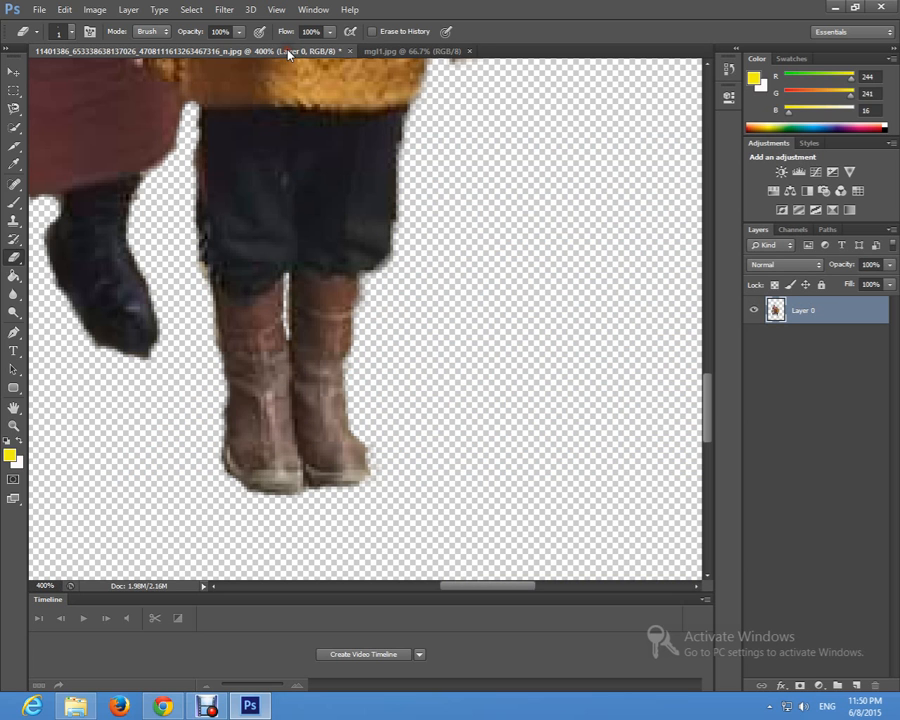
{"action": "key", "text": "ctrl+v"}
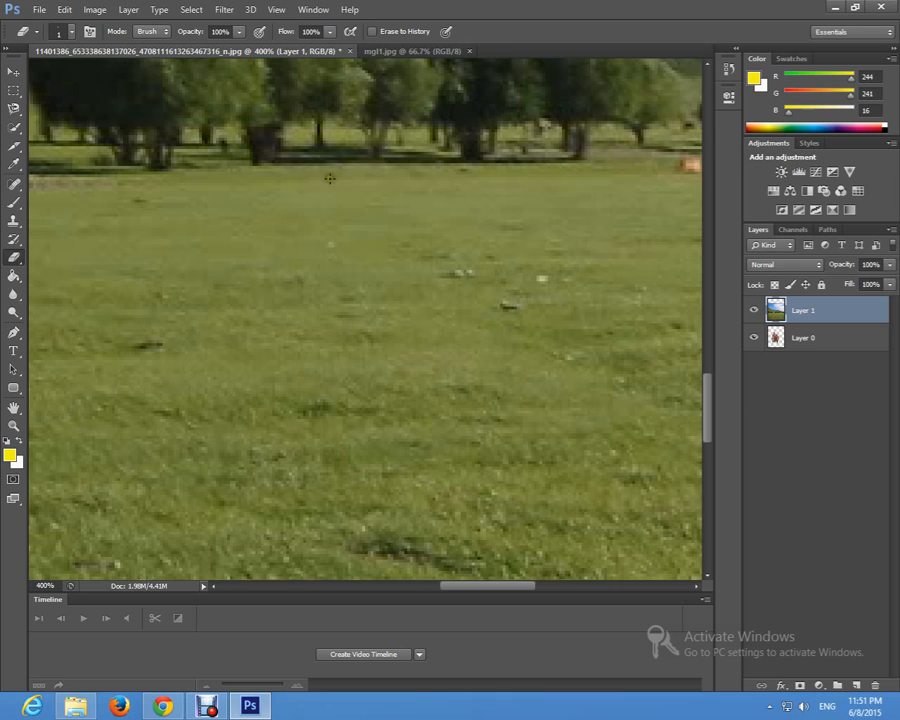
Step: Move the landscape on Layer 1 to the canvas's upper left corner and scale it with Free Transform to cover the whole canvas
{"action": "left_click", "coordinate": [13, 70]}
{"action": "key", "text": "z"}
{"action": "left_click", "coordinate": [216, 151], "text": "alt"}
{"action": "left_click", "coordinate": [220, 165], "text": "alt"}
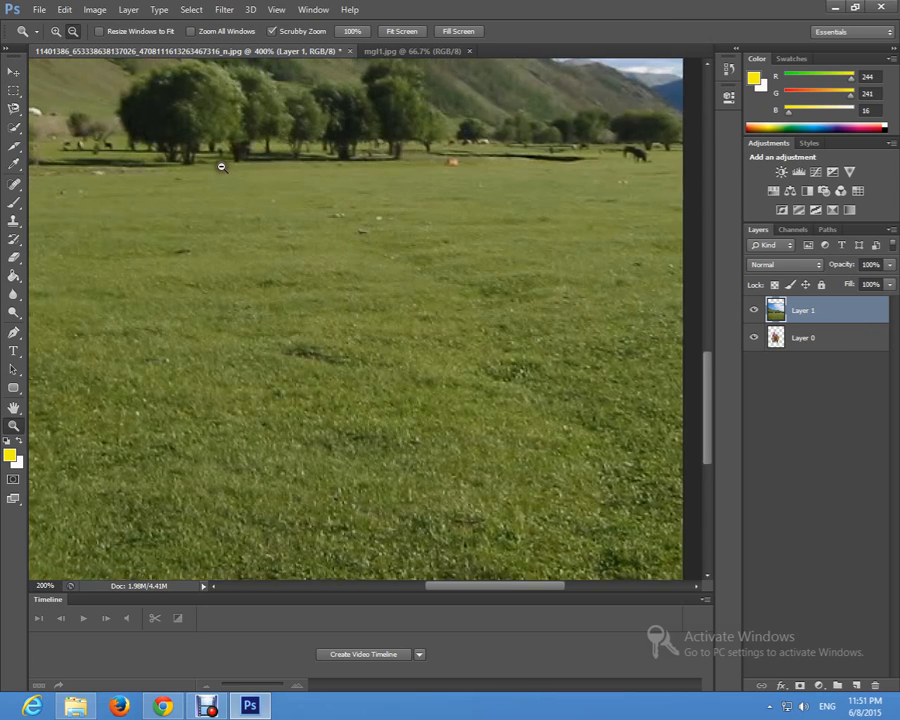
{"action": "left_click", "coordinate": [220, 166], "text": "alt"}
{"action": "left_click", "coordinate": [220, 166], "text": "alt"}
{"action": "left_click", "coordinate": [398, 32]}
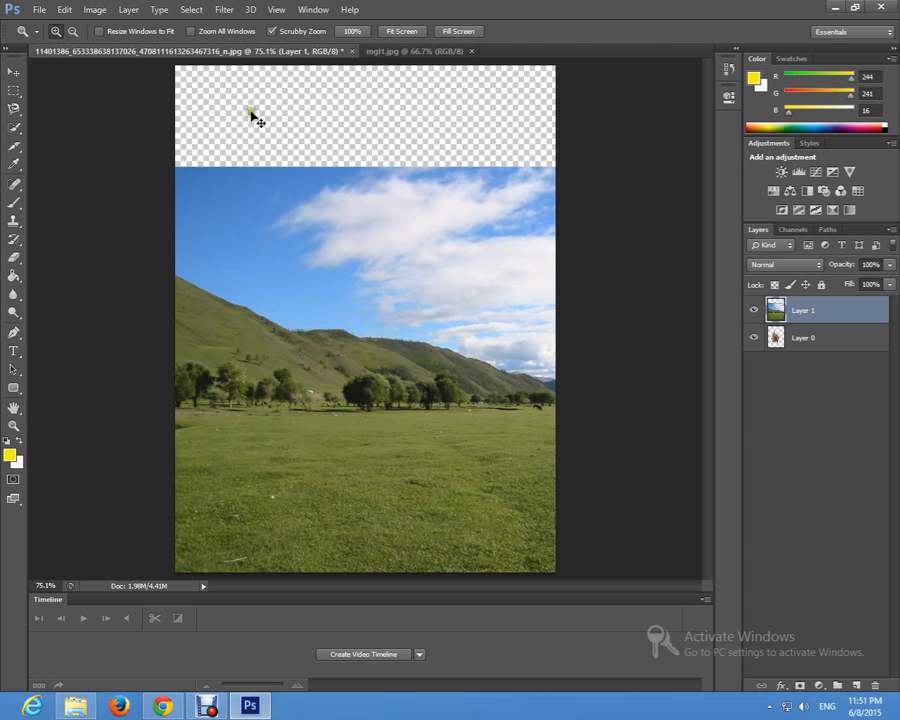
{"action": "key", "text": "ctrl+t"}
{"action": "left_click_drag", "start_coordinate": [174, 163], "coordinate": [285, 222]}
{"action": "left_click_drag", "start_coordinate": [288, 158], "coordinate": [425, 282]}
{"action": "left_click_drag", "start_coordinate": [538, 305], "coordinate": [295, 100]}
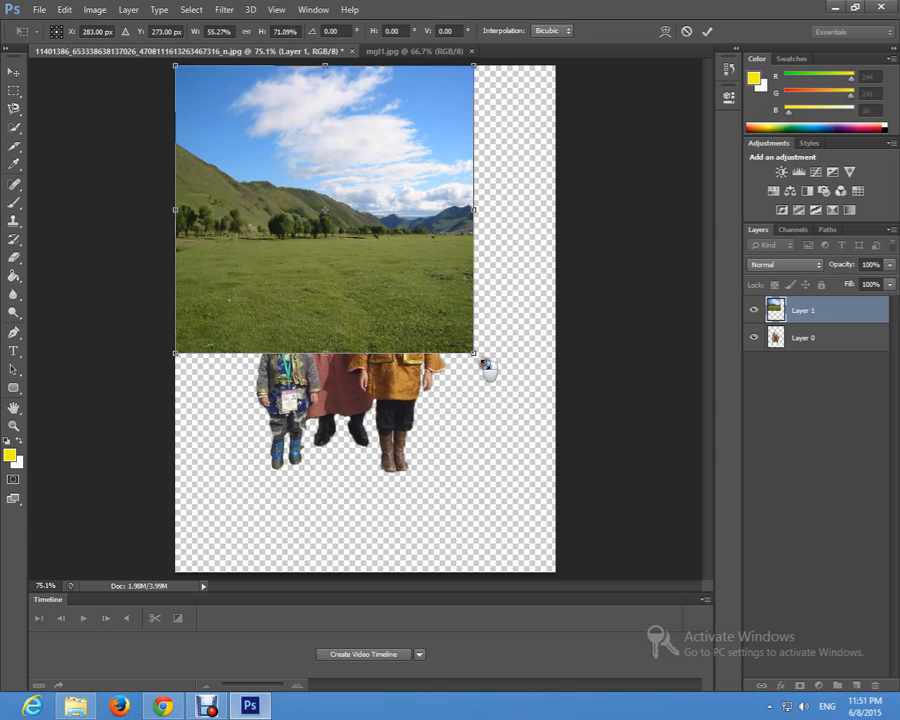
{"action": "left_click_drag", "start_coordinate": [476, 354], "coordinate": [555, 572]}
{"action": "key", "text": "Return"}
{"action": "key", "text": "z"}
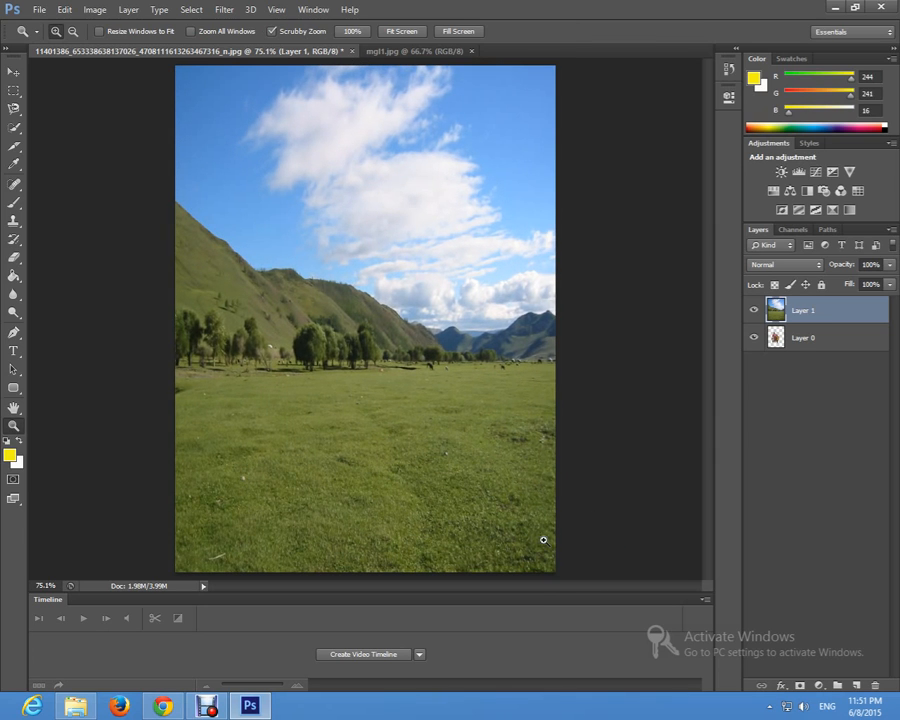
Step: Stretch the landscape layer horizontally past the canvas's right edge to widen the scenery
{"action": "key", "text": "ctrl+t"}
{"action": "left_click_drag", "start_coordinate": [555, 319], "coordinate": [681, 322]}
{"action": "key", "text": "Return"}
{"action": "key", "text": "z"}
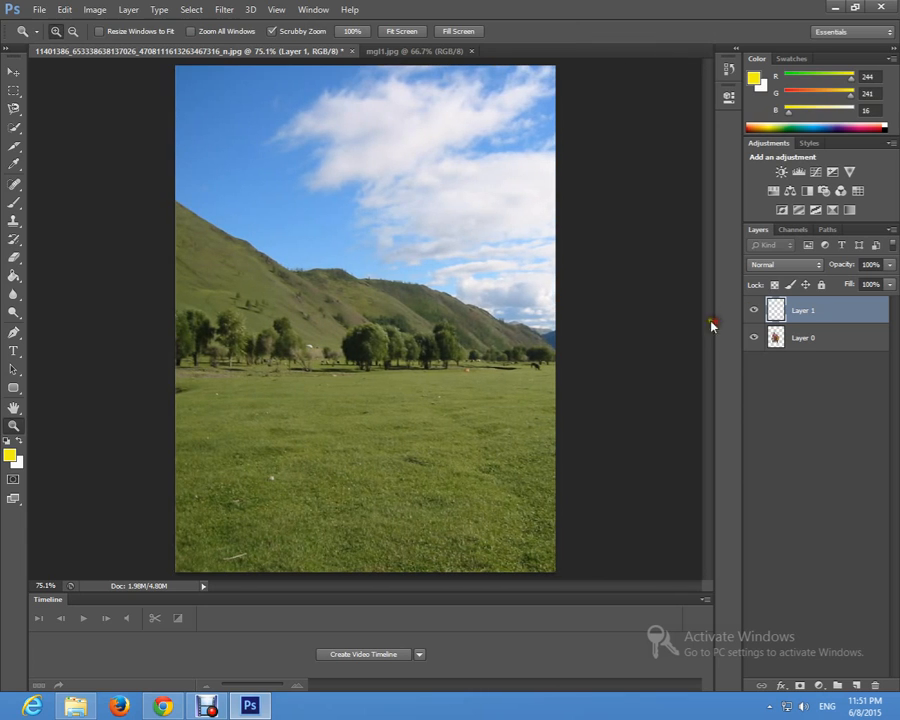
Step: Move Layer 1 with the landscape below Layer 0 so the three people stand in front of it
{"action": "left_click", "coordinate": [806, 339]}
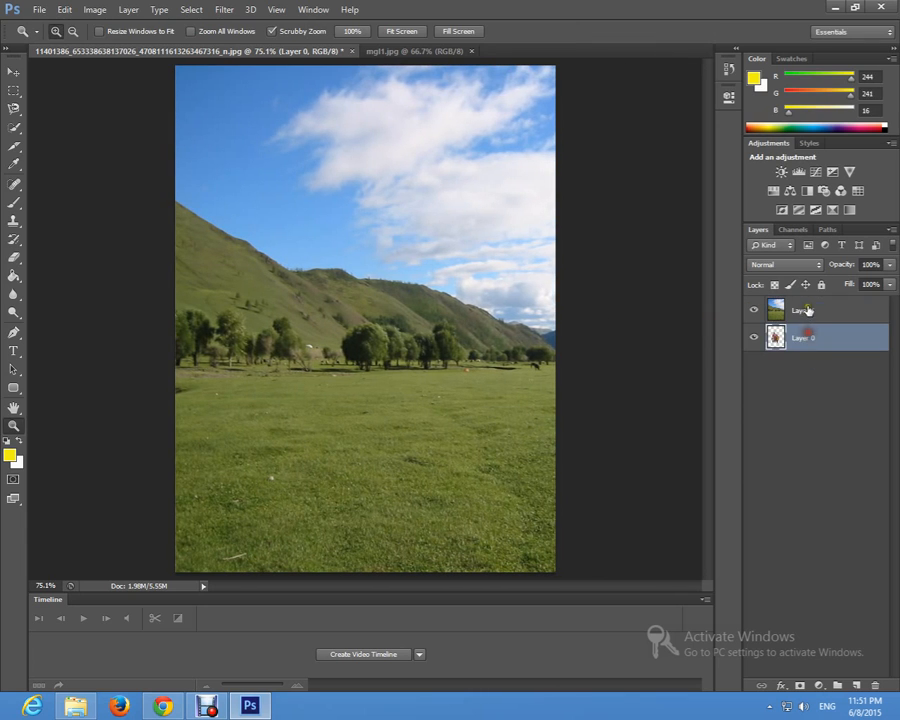
{"action": "left_click", "coordinate": [804, 321]}
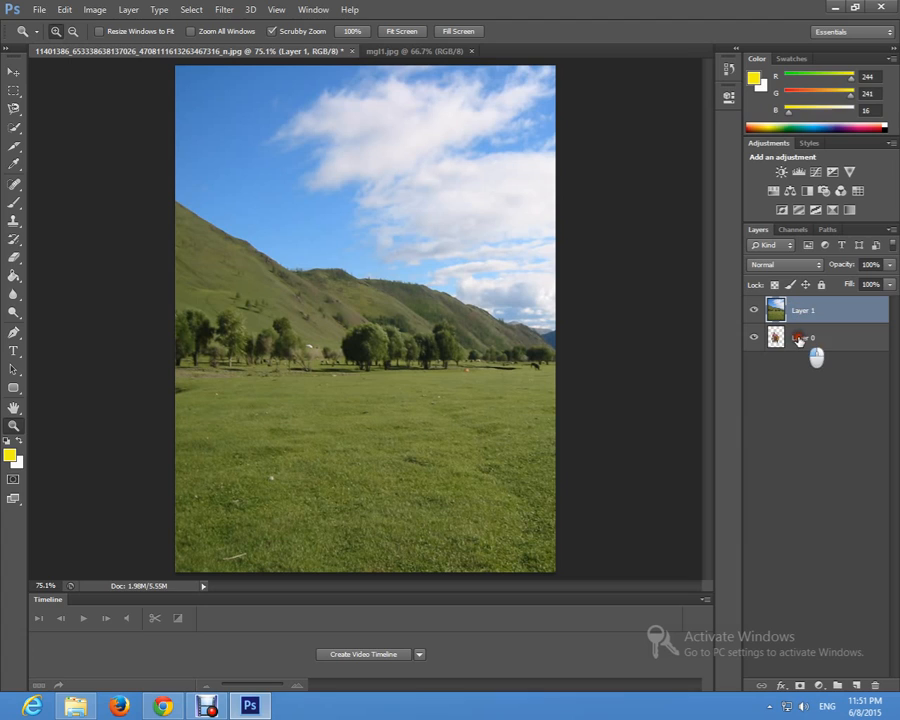
{"action": "left_click", "coordinate": [800, 338]}
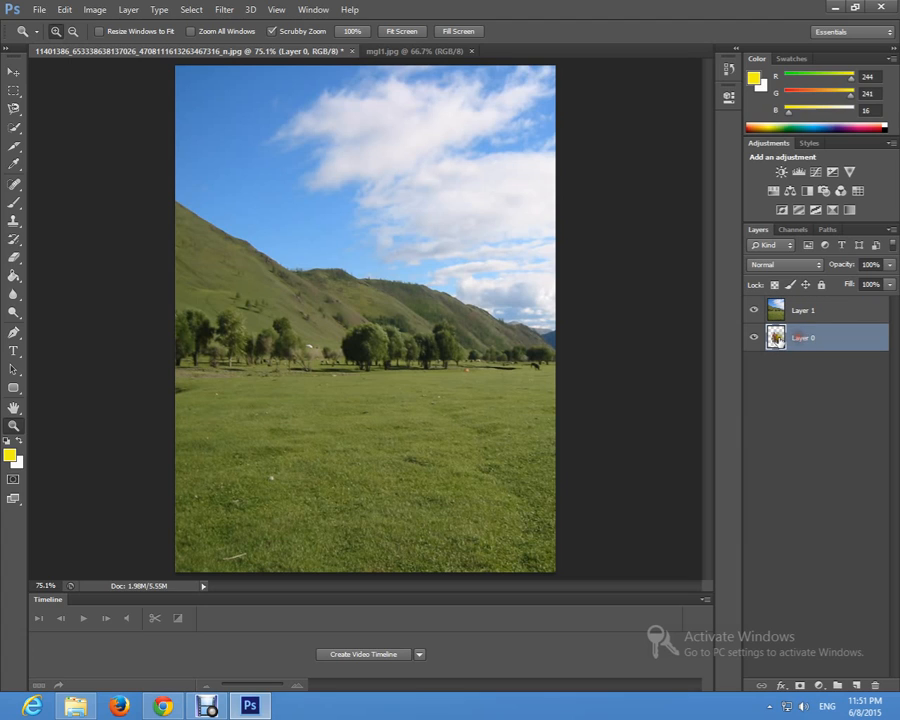
{"action": "left_click", "coordinate": [804, 313]}
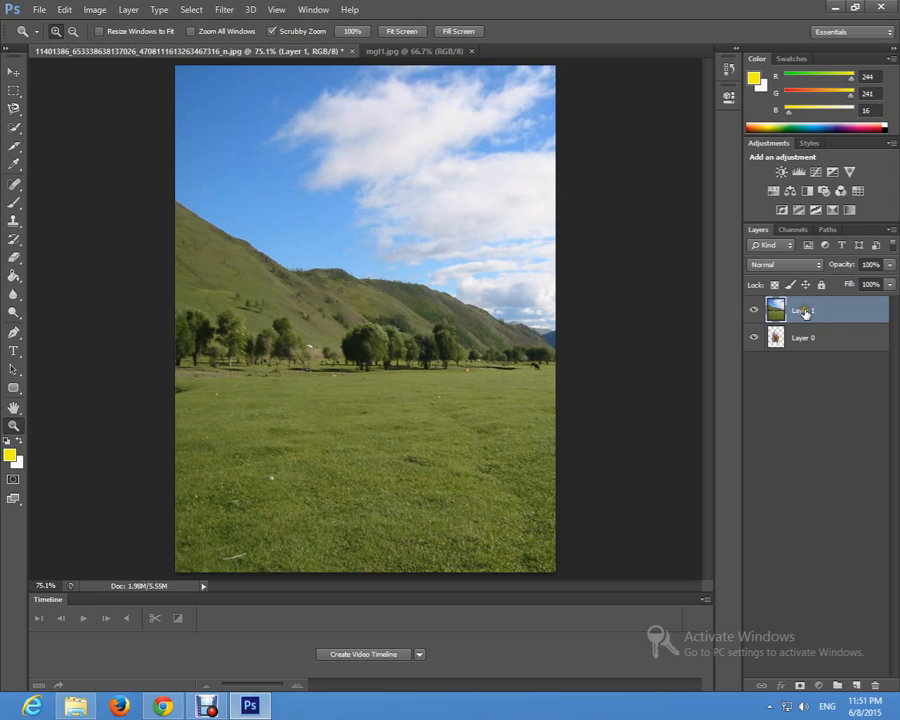
{"action": "left_click_drag", "start_coordinate": [805, 312], "coordinate": [805, 369]}
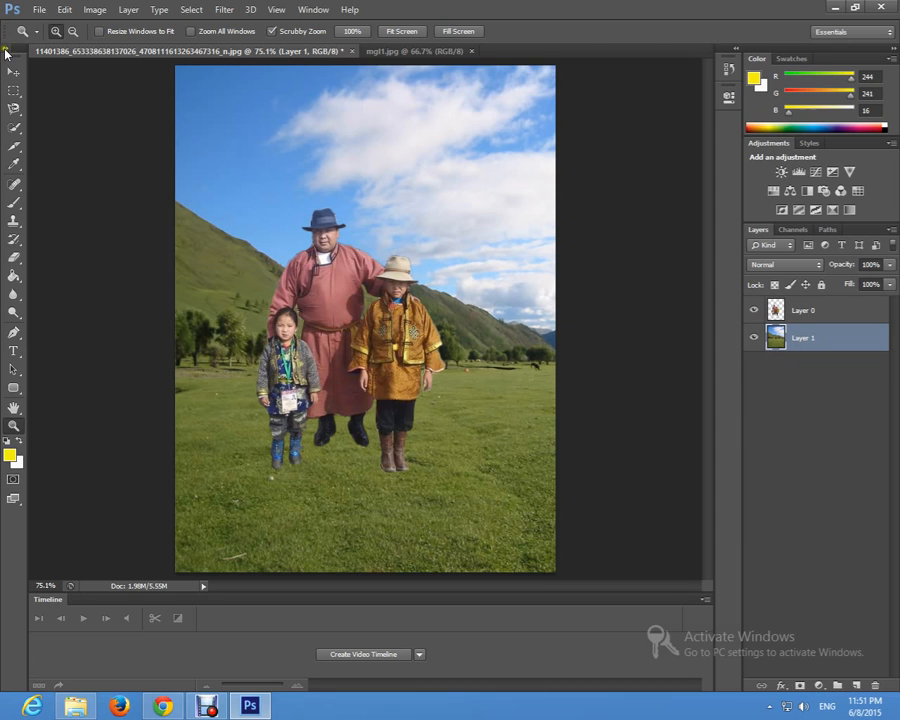
Step: Move the three people on Layer 0 lower onto the grass of the landscape
{"action": "left_click", "coordinate": [13, 71]}
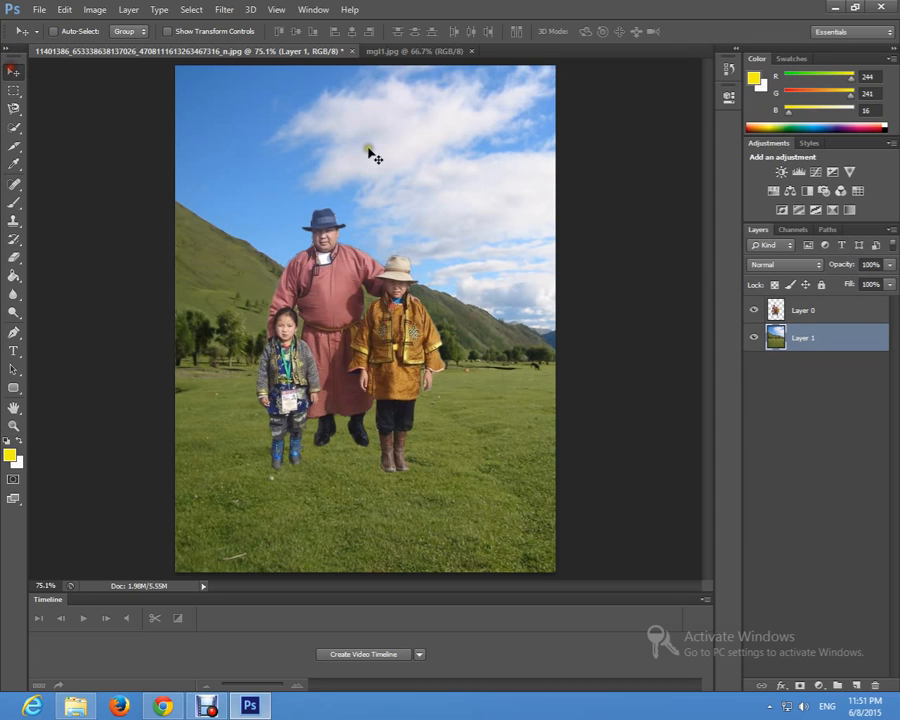
{"action": "left_click", "coordinate": [801, 312]}
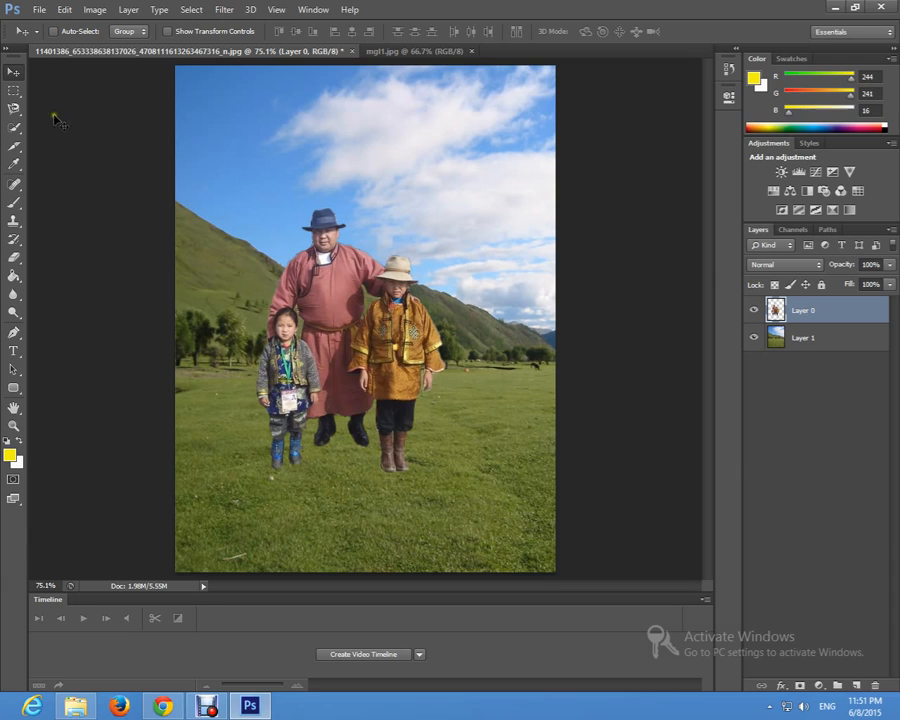
{"action": "left_click", "coordinate": [13, 74]}
{"action": "left_click", "coordinate": [336, 291]}
{"action": "left_click_drag", "start_coordinate": [334, 288], "coordinate": [340, 72]}
{"action": "left_click_drag", "start_coordinate": [340, 95], "coordinate": [364, 413]}
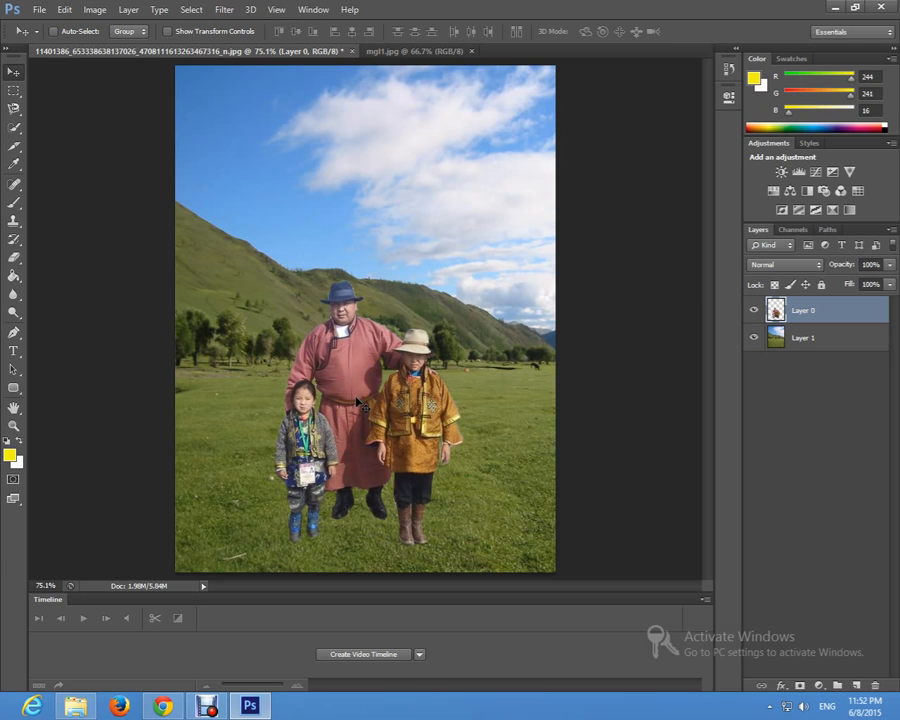
Step: Enlarge the three people with Free Transform to fill most of the canvas, and centre them on the grass
{"action": "key", "text": "ctrl+t"}
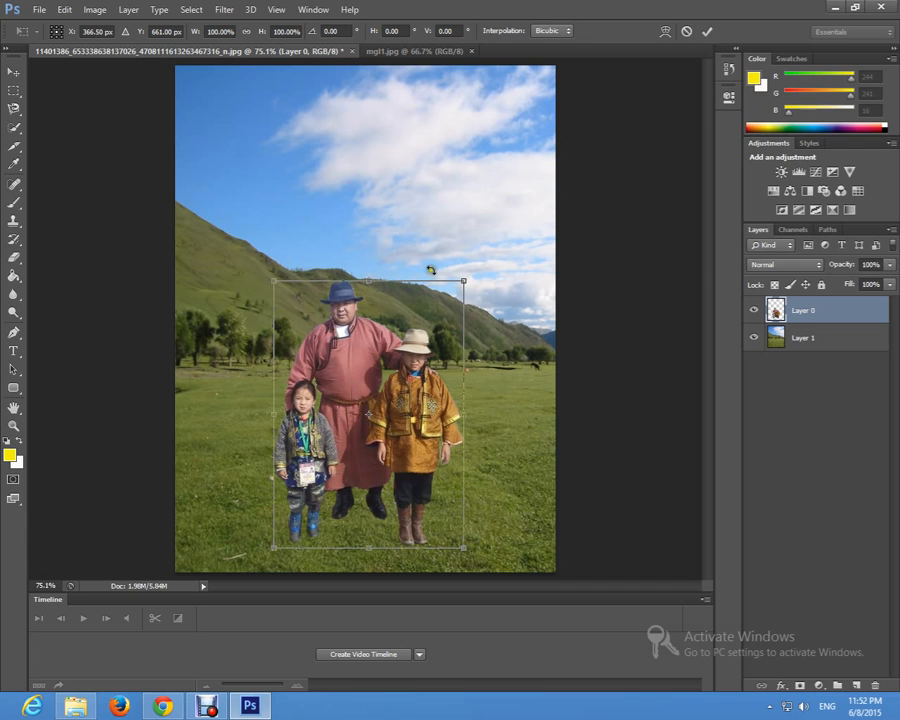
{"action": "left_click_drag", "start_coordinate": [461, 283], "coordinate": [471, 310]}
{"action": "left_click_drag", "start_coordinate": [518, 356], "coordinate": [486, 362]}
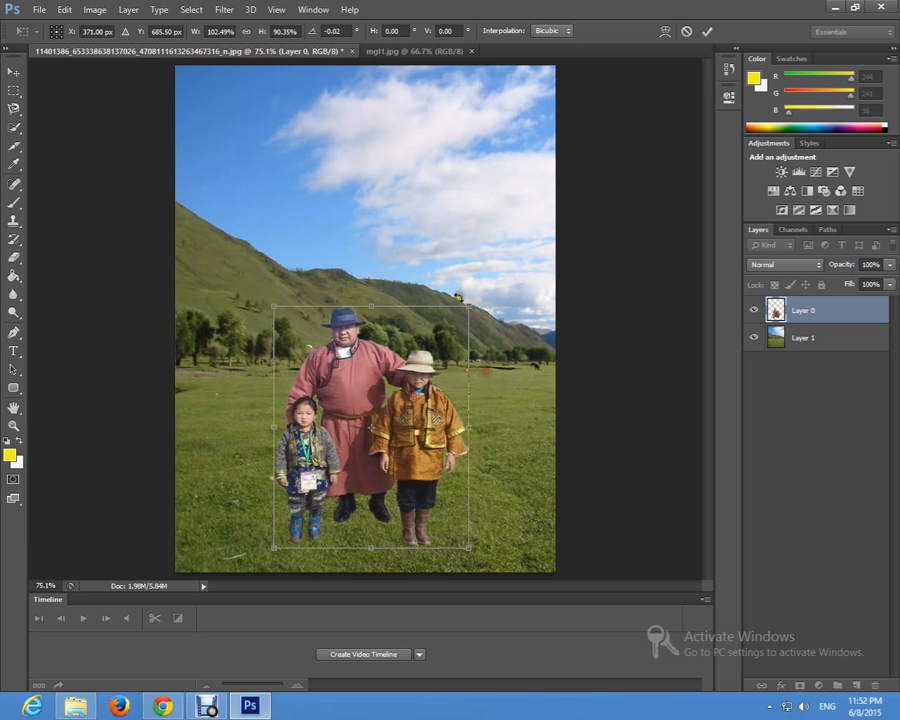
{"action": "left_click_drag", "start_coordinate": [471, 302], "coordinate": [587, 170]}
{"action": "left_click_drag", "start_coordinate": [417, 322], "coordinate": [370, 339]}
{"action": "key", "text": "Return"}
{"action": "left_click_drag", "start_coordinate": [367, 392], "coordinate": [369, 386]}
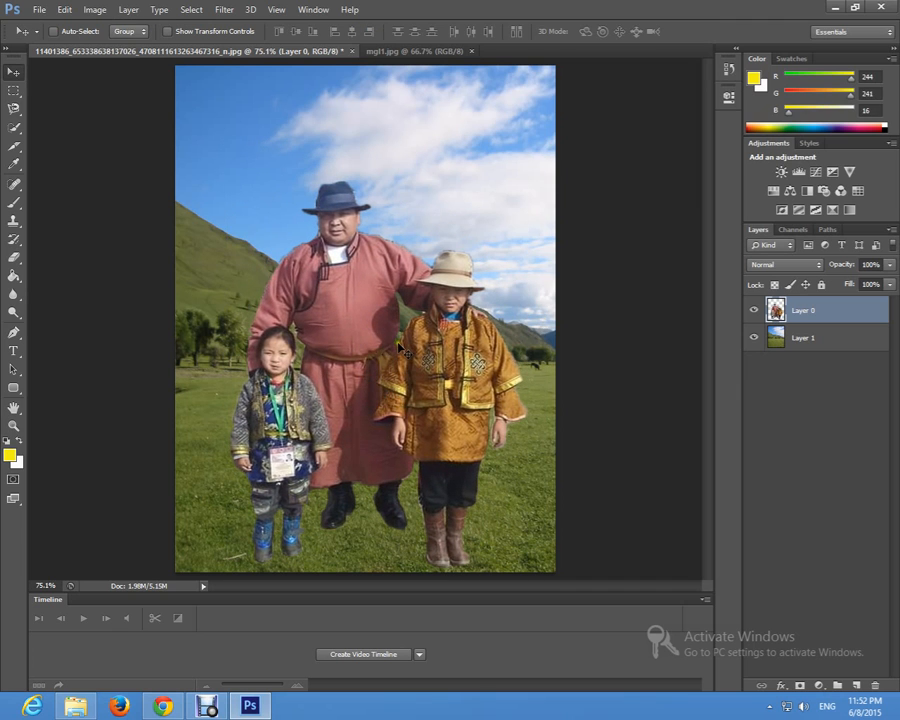
Step: Apply Auto Color to Layer 0 with the three people
{"action": "key", "text": "ctrl+t"}
{"action": "key", "text": "Return"}
{"action": "left_click", "coordinate": [63, 10]}
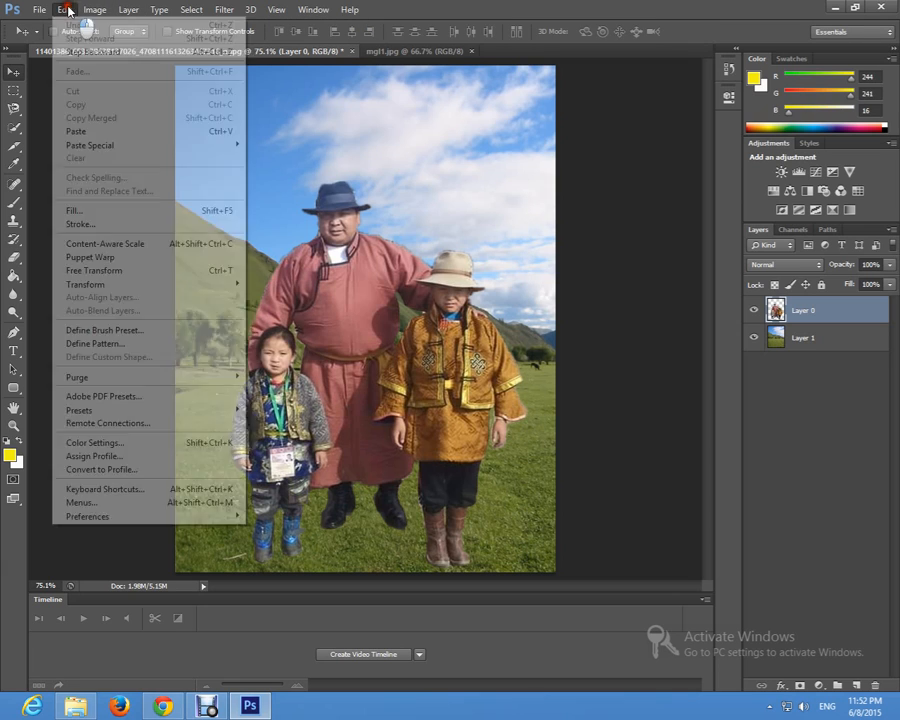
{"action": "mouse_move", "coordinate": [96, 12]}
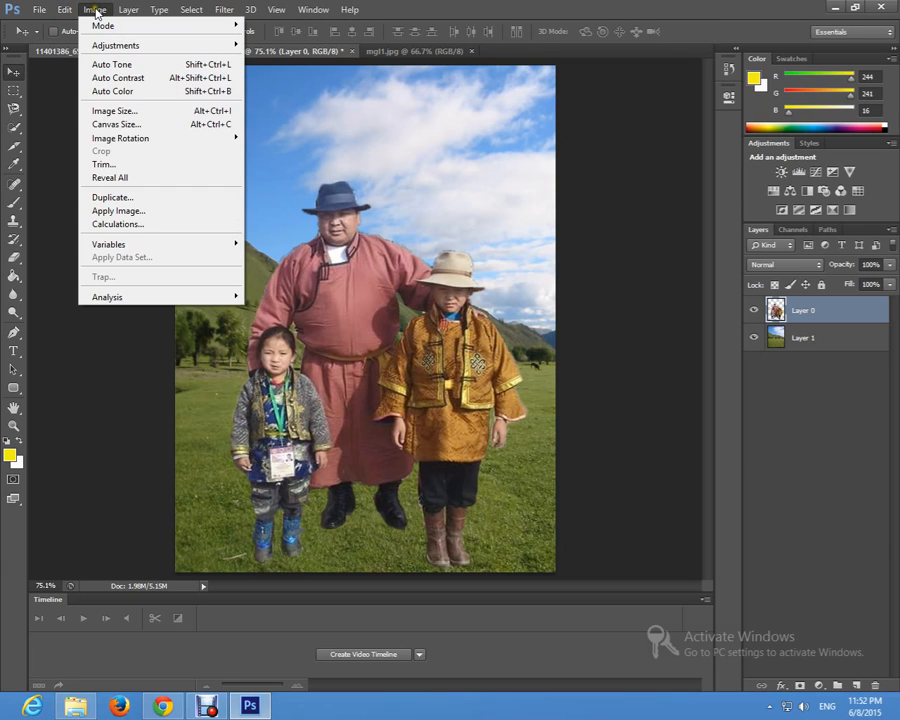
{"action": "left_click", "coordinate": [106, 92]}
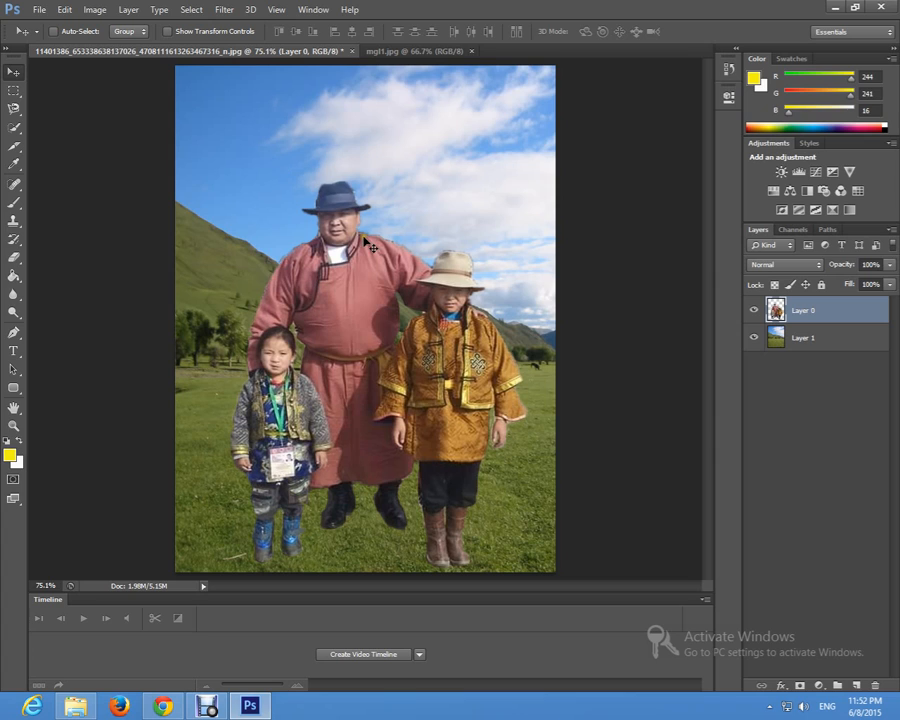
{"action": "key", "text": "ctrl+t"}
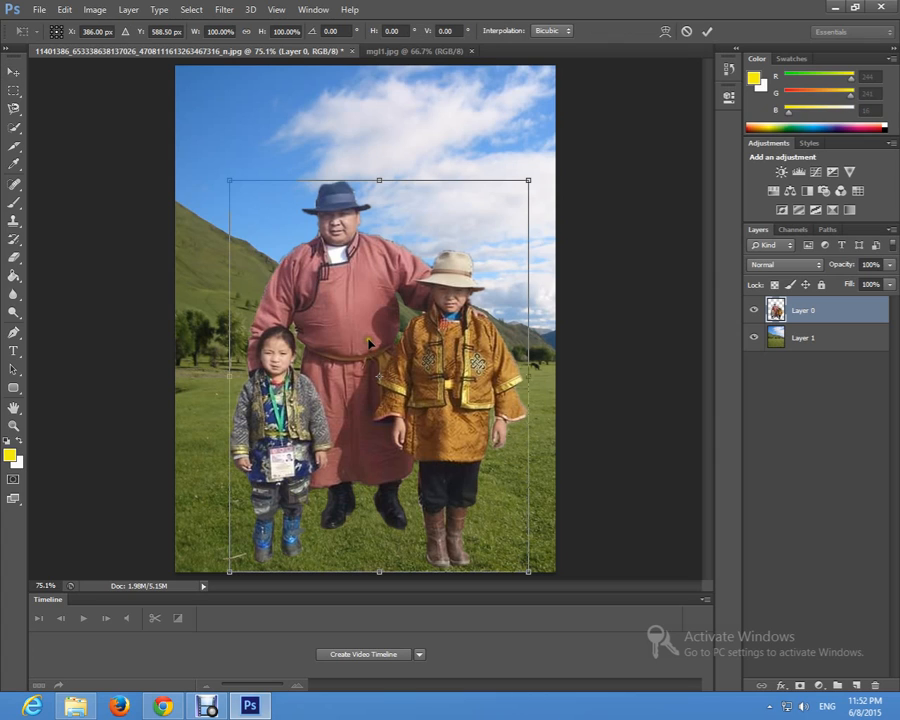
{"action": "key", "text": "Escape"}
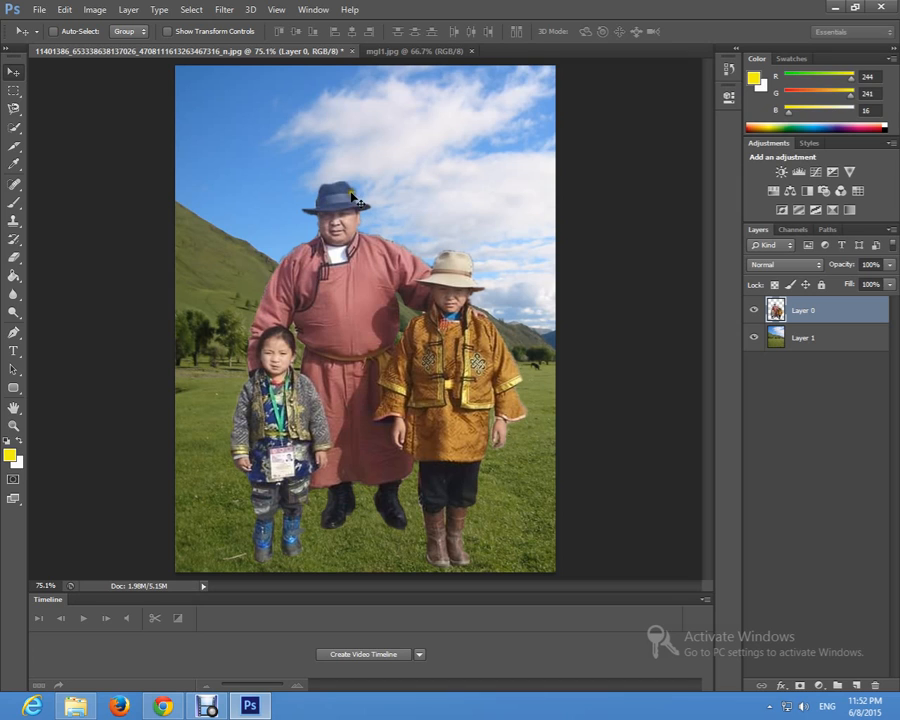
Step: Erase the fringe on Layer 0 from the man's shoulder to the crown of the child's beige hat with an 11 px Eraser
{"action": "left_click_drag", "start_coordinate": [843, 262], "coordinate": [815, 271]}
{"action": "key", "text": "z"}
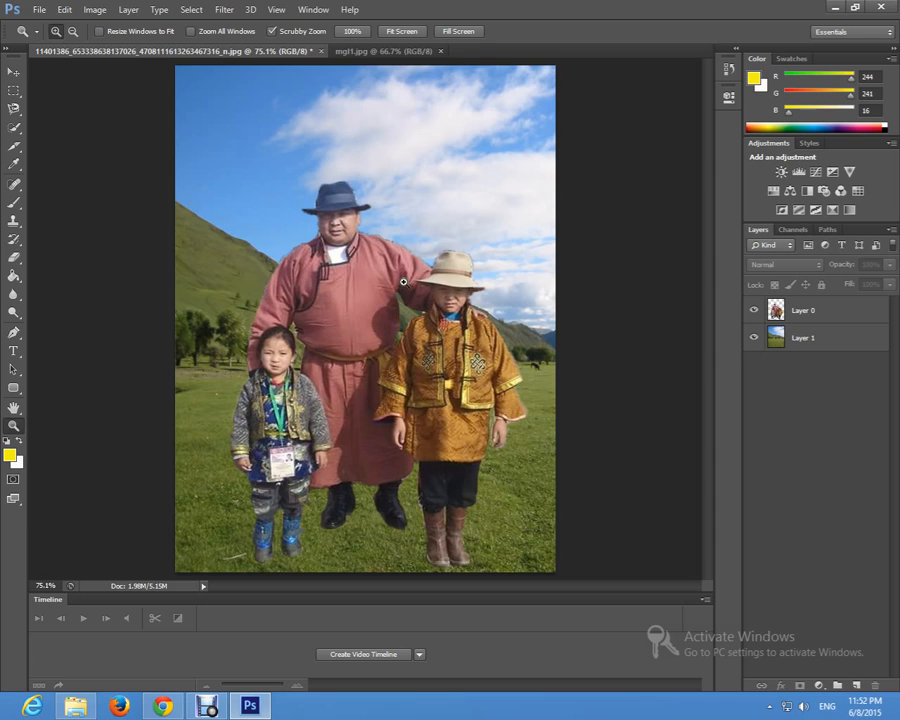
{"action": "left_click_drag", "start_coordinate": [413, 222], "coordinate": [413, 222]}
{"action": "left_click", "coordinate": [413, 222]}
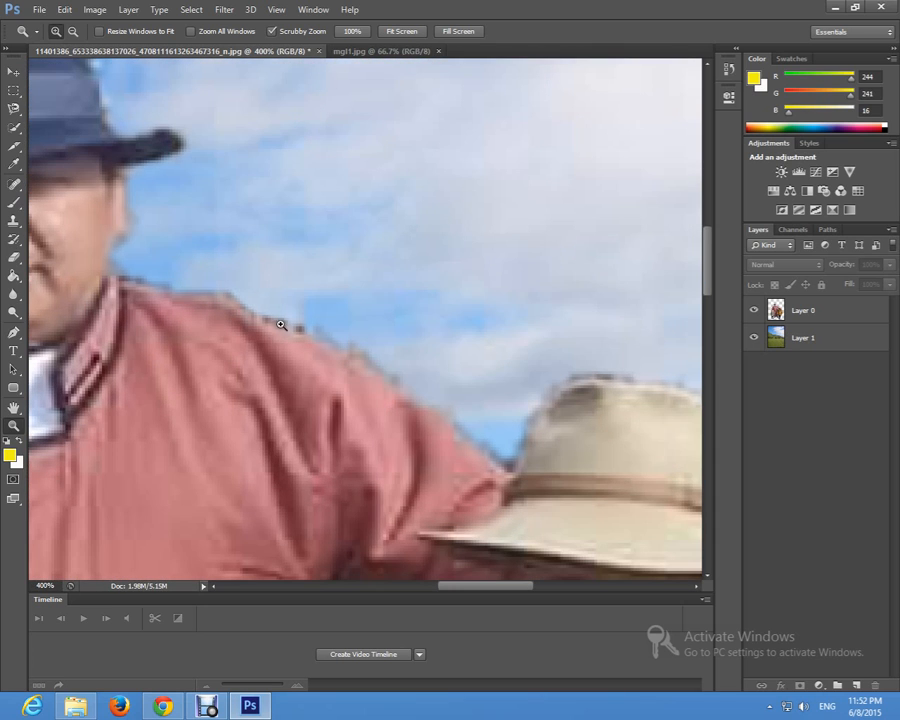
{"action": "left_click", "coordinate": [15, 259]}
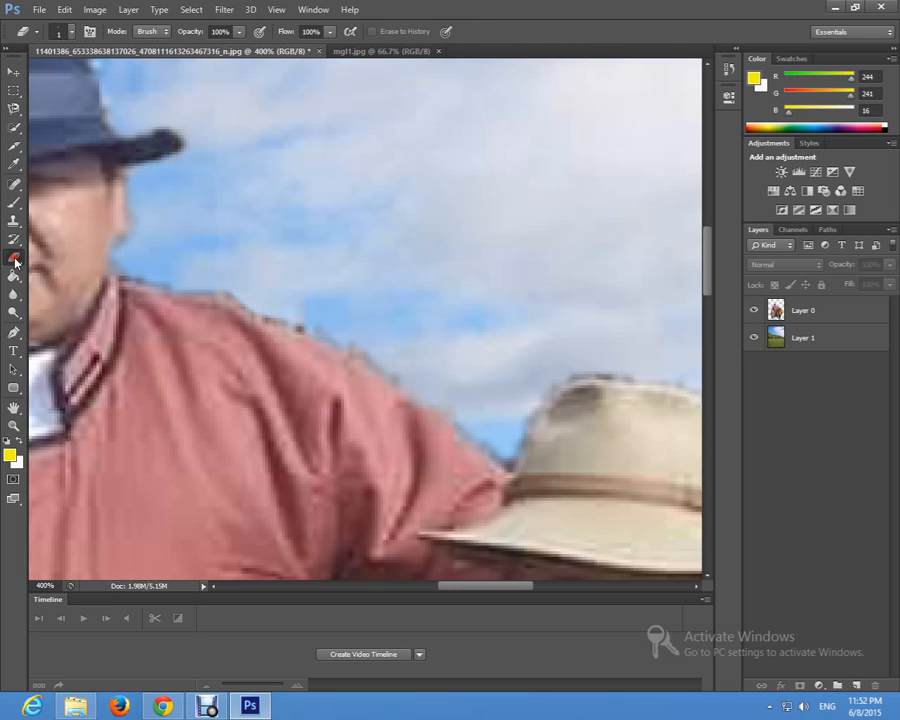
{"action": "left_click", "coordinate": [70, 32]}
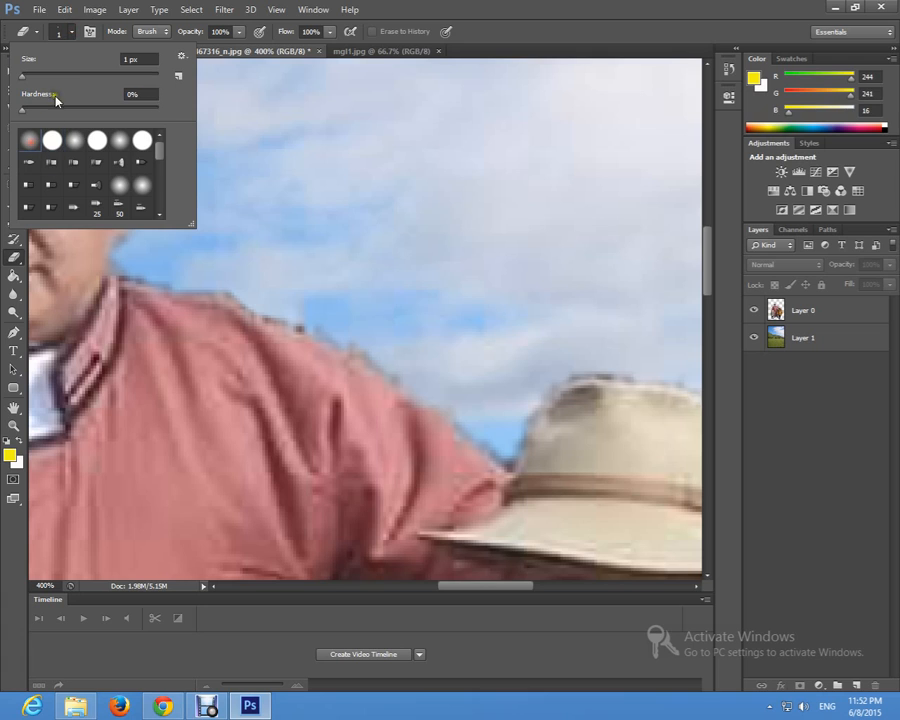
{"action": "left_click_drag", "start_coordinate": [25, 77], "coordinate": [29, 77]}
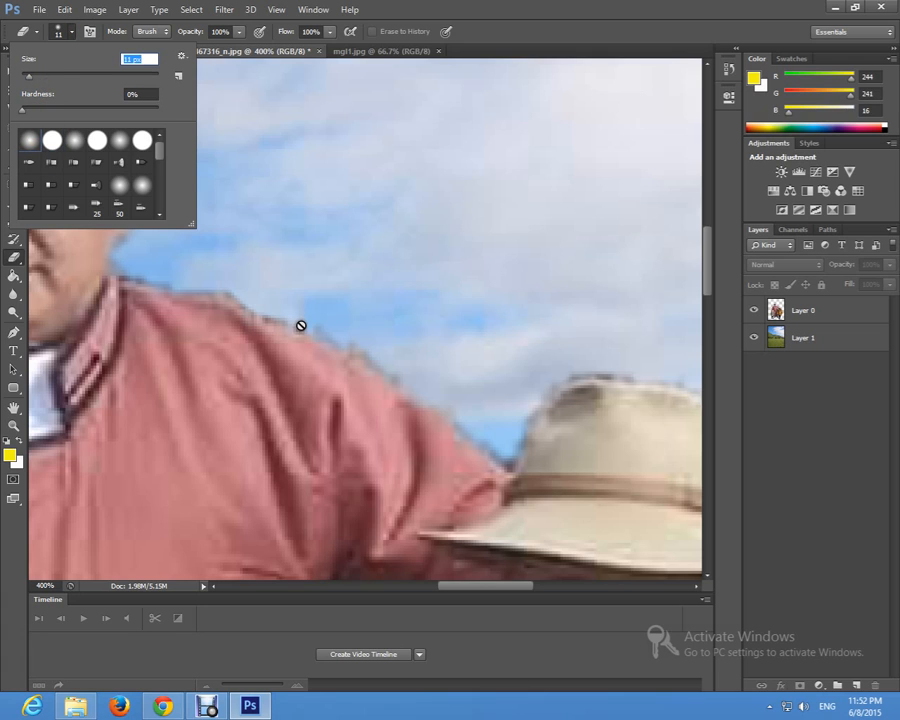
{"action": "left_click", "coordinate": [328, 270]}
{"action": "key", "text": "Return"}
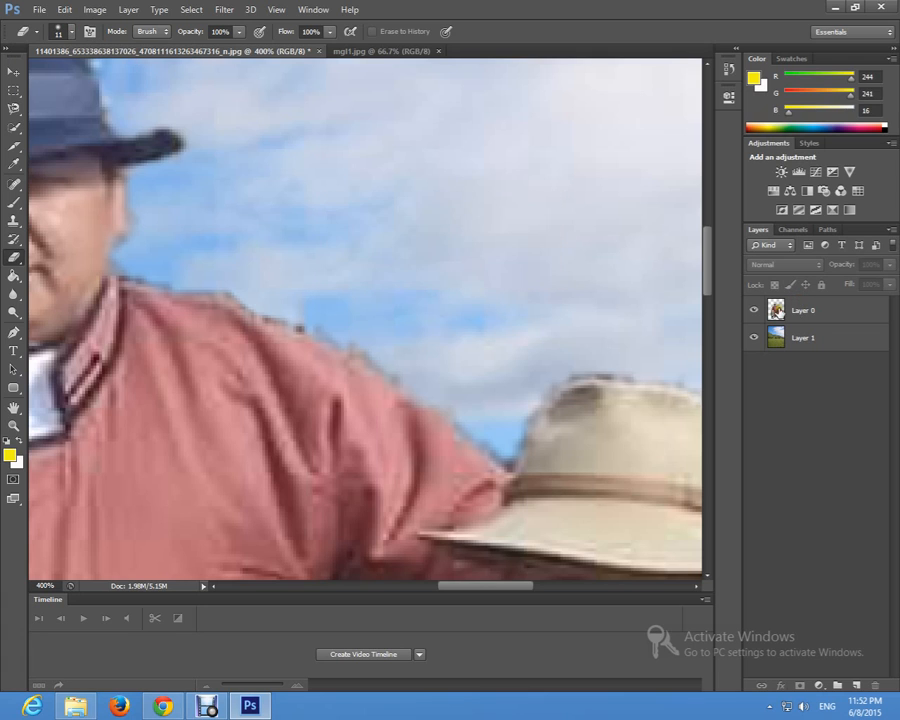
{"action": "left_click", "coordinate": [803, 311]}
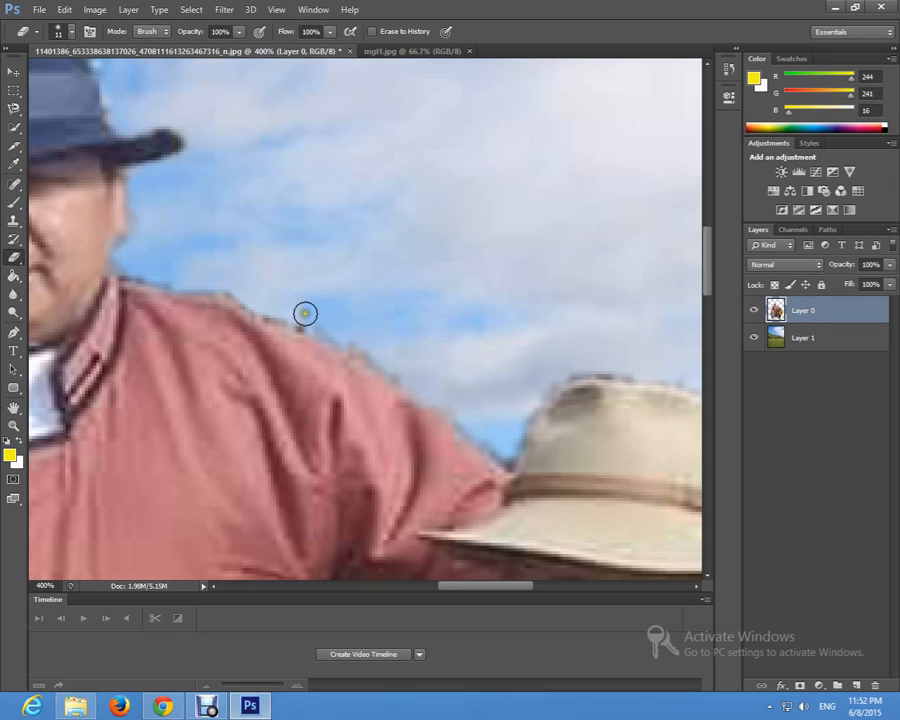
{"action": "mouse_move", "coordinate": [305, 313]}
{"action": "left_mouse_down"}
{"action": "mouse_move", "coordinate": [210, 274]}
{"action": "mouse_move", "coordinate": [135, 266]}
{"action": "mouse_move", "coordinate": [253, 288]}
{"action": "mouse_move", "coordinate": [313, 319]}
{"action": "mouse_move", "coordinate": [275, 315]}
{"action": "mouse_move", "coordinate": [362, 341]}
{"action": "mouse_move", "coordinate": [508, 448]}
{"action": "mouse_move", "coordinate": [503, 458]}
{"action": "mouse_move", "coordinate": [540, 391]}
{"action": "mouse_move", "coordinate": [579, 371]}
{"action": "mouse_move", "coordinate": [628, 368]}
{"action": "left_mouse_up"}
Step: Erase the leftover fringe around the yellow-robed child's beige hat with the 11 px Eraser
{"action": "left_click_drag", "start_coordinate": [505, 587], "coordinate": [542, 587]}
{"action": "mouse_move", "coordinate": [421, 368]}
{"action": "left_mouse_down"}
{"action": "mouse_move", "coordinate": [464, 388]}
{"action": "mouse_move", "coordinate": [484, 428]}
{"action": "mouse_move", "coordinate": [495, 538]}
{"action": "left_mouse_up"}
{"action": "scroll", "coordinate": [529, 475], "scroll_direction": "down", "scroll_amount": 1}
{"action": "scroll", "coordinate": [529, 475], "scroll_direction": "down", "scroll_amount": 10}
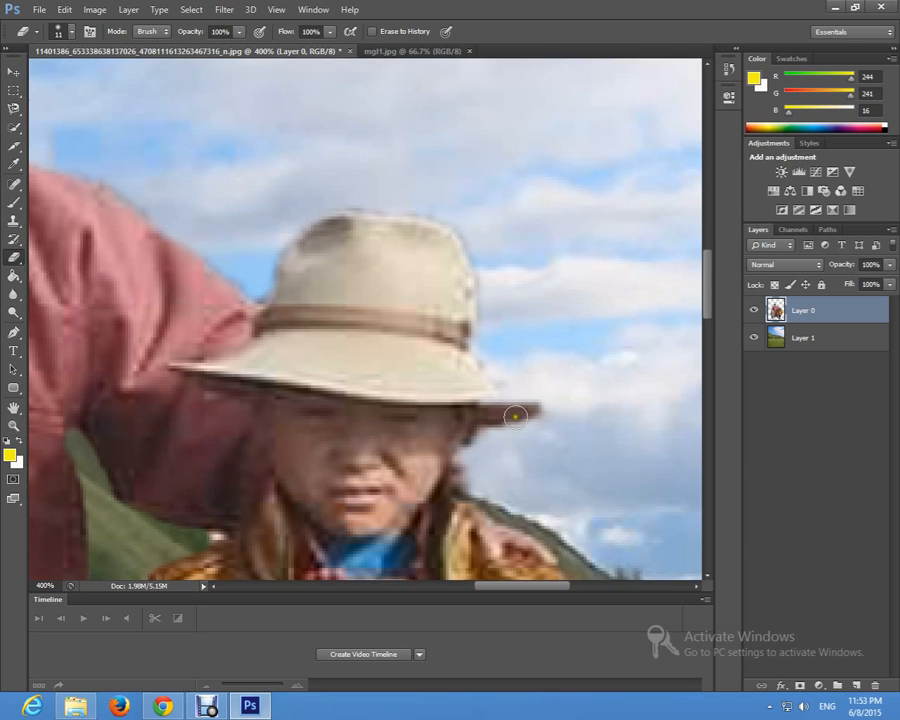
{"action": "scroll", "coordinate": [455, 476], "scroll_direction": "down", "scroll_amount": 2}
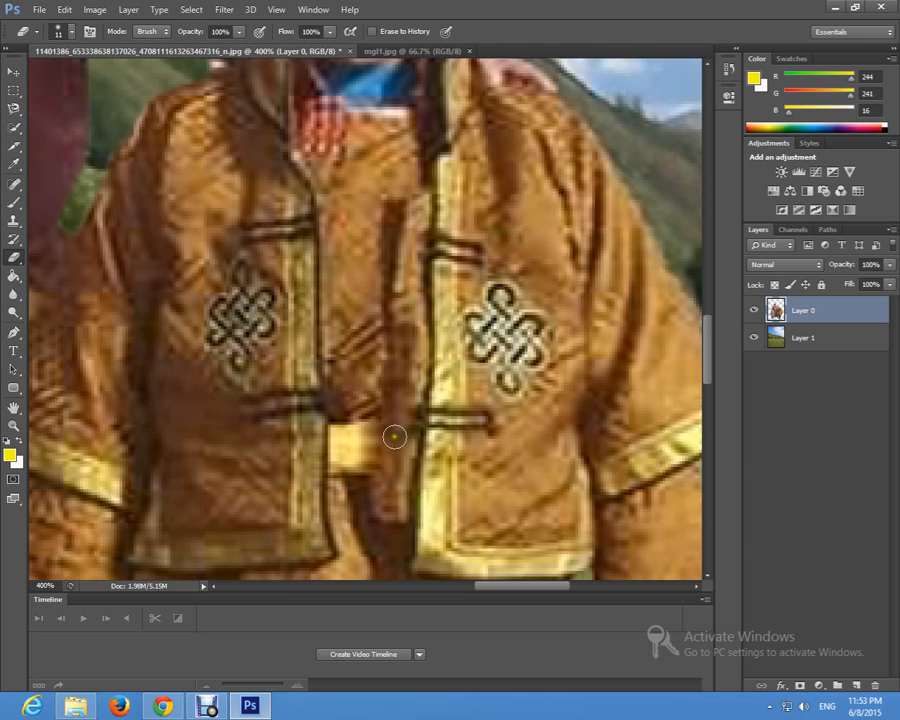
Step: Try erasing the fringe along the man's shoulder and outer sleeve, from his collar down to the girl's head, with the 11 px Eraser
{"action": "key", "text": "z"}
{"action": "left_click", "coordinate": [337, 418], "text": "alt"}
{"action": "left_click", "coordinate": [337, 418], "text": "alt"}
{"action": "left_click", "coordinate": [337, 418], "text": "alt"}
{"action": "left_click", "coordinate": [338, 417], "text": "alt"}
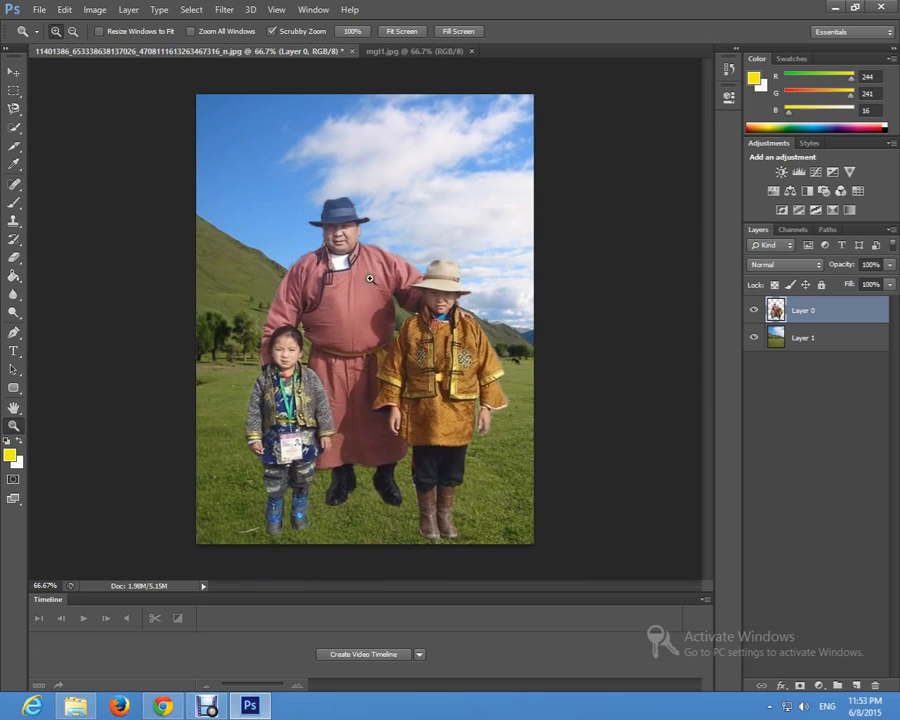
{"action": "left_click", "coordinate": [306, 274]}
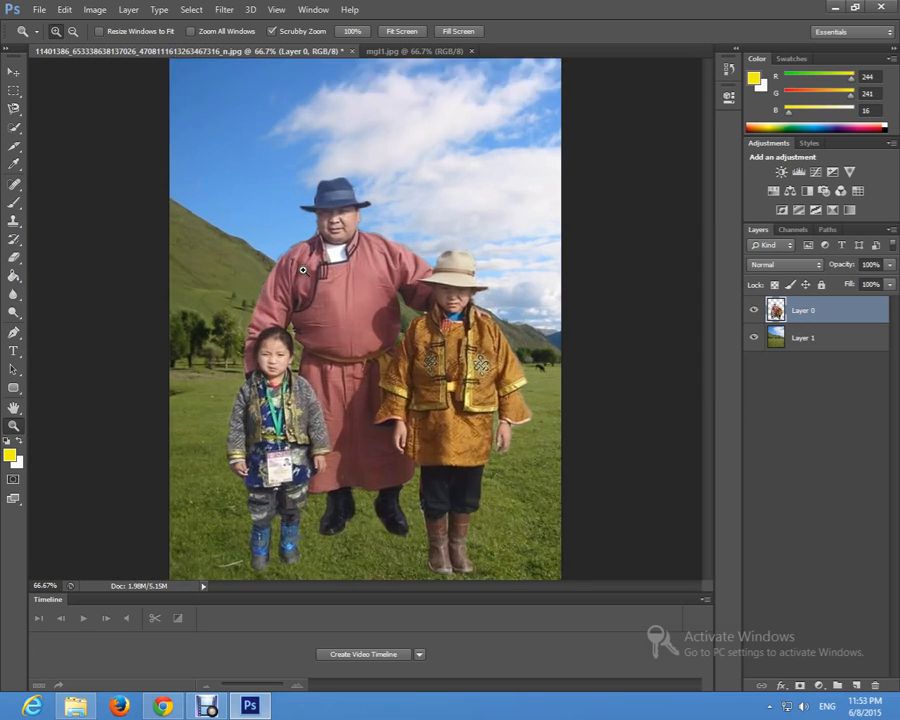
{"action": "left_click", "coordinate": [249, 264]}
{"action": "left_click", "coordinate": [250, 262]}
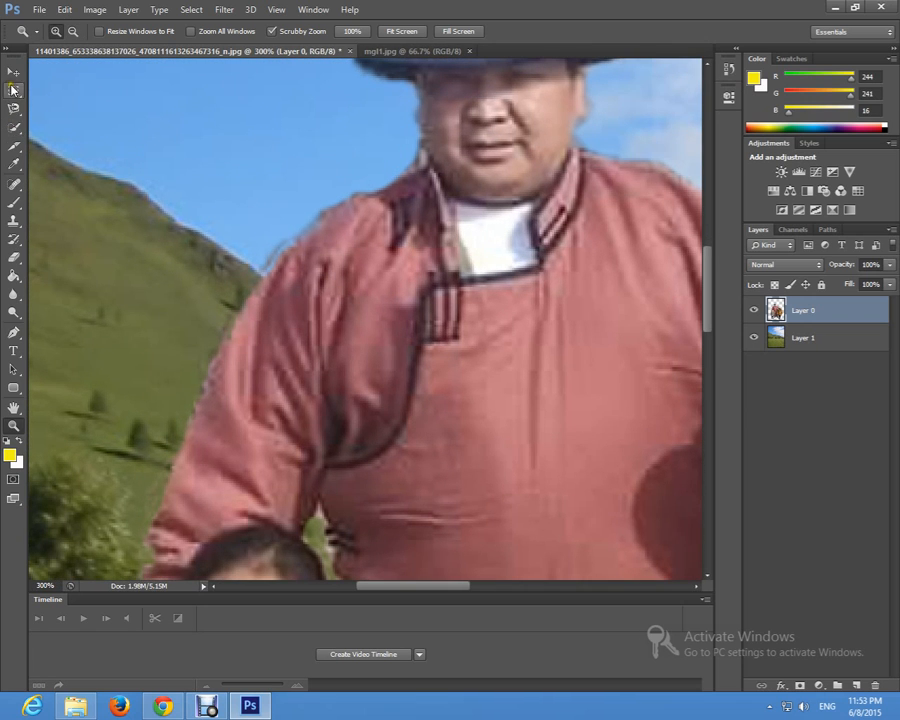
{"action": "key", "text": "e"}
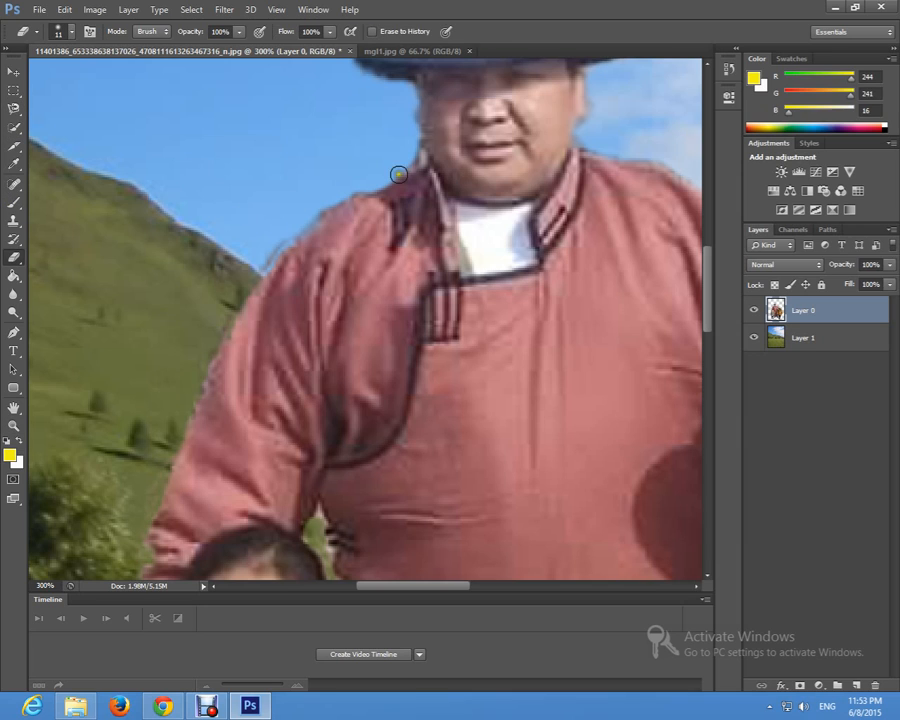
{"action": "mouse_move", "coordinate": [398, 174]}
{"action": "left_mouse_down"}
{"action": "mouse_move", "coordinate": [404, 157]}
{"action": "mouse_move", "coordinate": [323, 203]}
{"action": "mouse_move", "coordinate": [266, 258]}
{"action": "mouse_move", "coordinate": [205, 357]}
{"action": "mouse_move", "coordinate": [220, 338]}
{"action": "mouse_move", "coordinate": [132, 548]}
{"action": "left_mouse_up"}
{"action": "scroll", "coordinate": [131, 390], "scroll_direction": "down", "scroll_amount": 2}
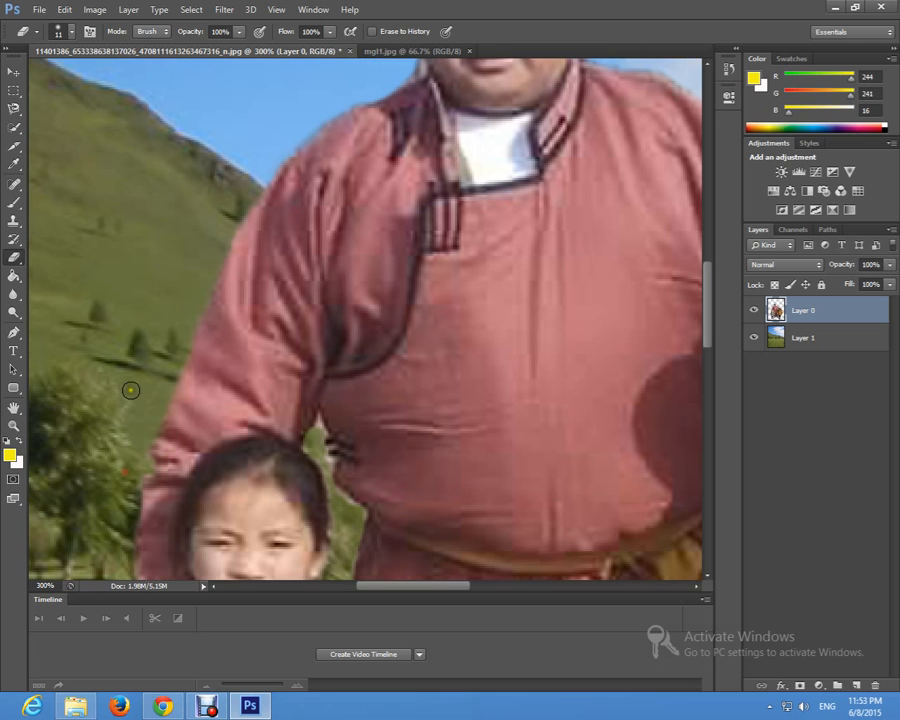
{"action": "scroll", "coordinate": [131, 390], "scroll_direction": "down", "scroll_amount": 5}
{"action": "key", "text": "z"}
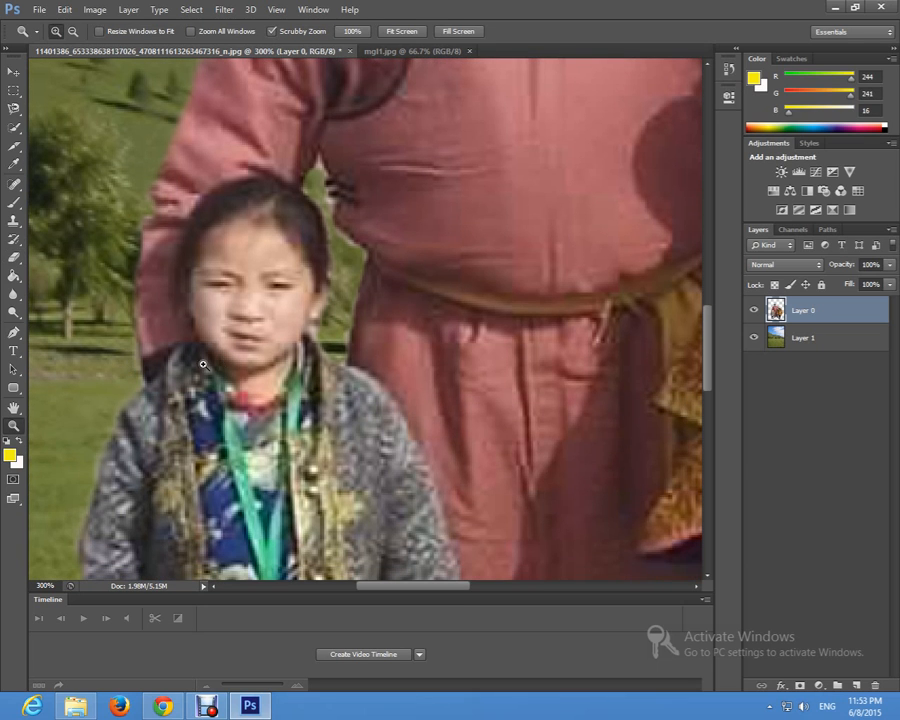
{"action": "left_click", "coordinate": [253, 380], "text": "alt"}
{"action": "left_click", "coordinate": [254, 381], "text": "alt"}
{"action": "left_click", "coordinate": [254, 381], "text": "alt"}
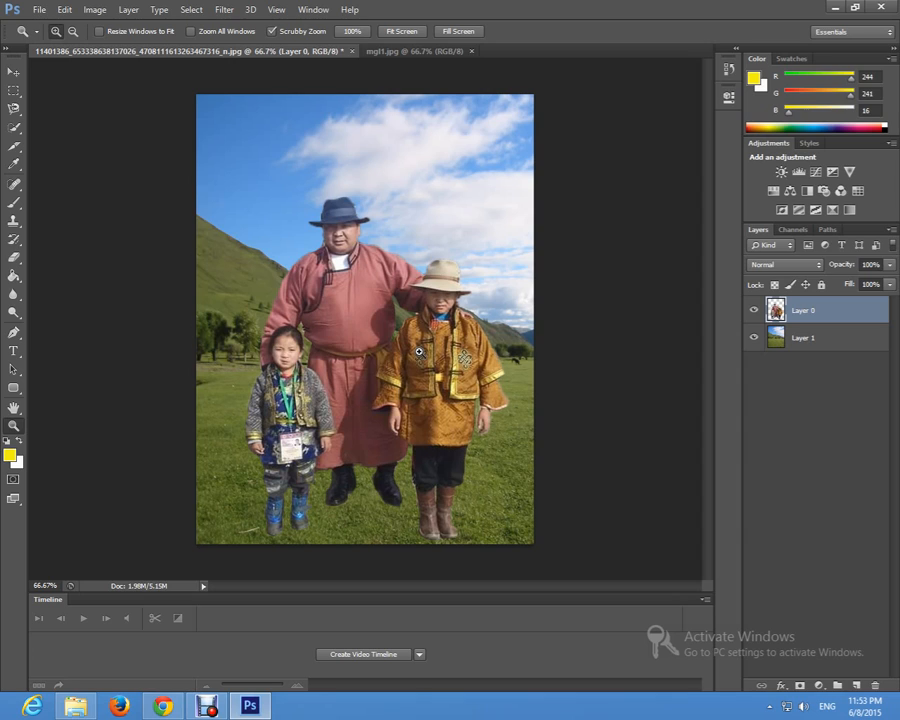
Step: Delete the last three Eraser states from the document's history
{"action": "key", "text": "e"}
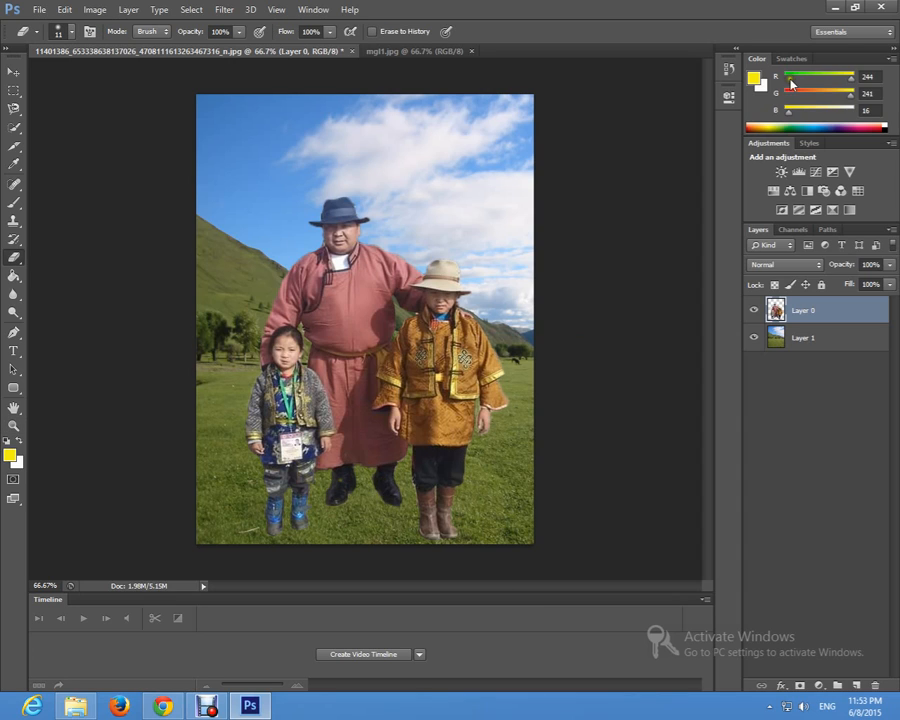
{"action": "left_click", "coordinate": [735, 52]}
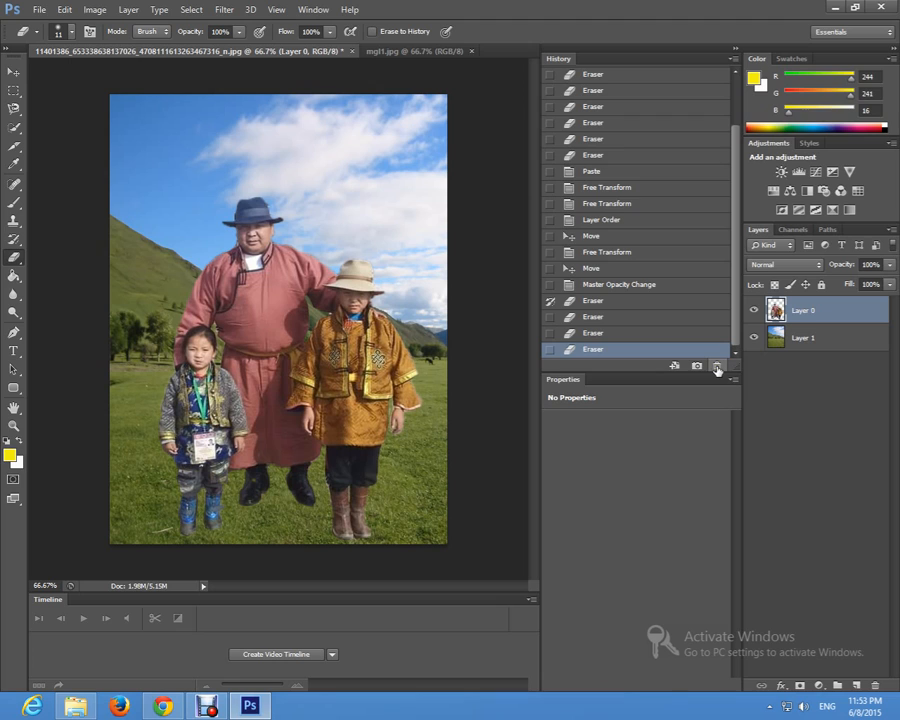
{"action": "left_click", "coordinate": [549, 284]}
{"action": "left_click", "coordinate": [717, 367]}
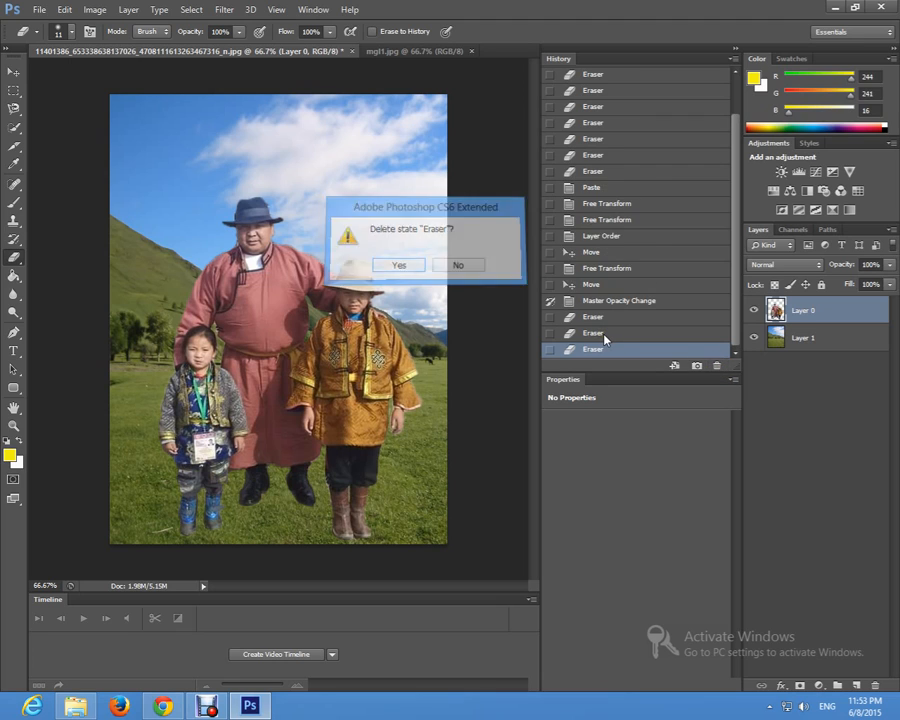
{"action": "key", "text": "Return"}
{"action": "left_click", "coordinate": [612, 305]}
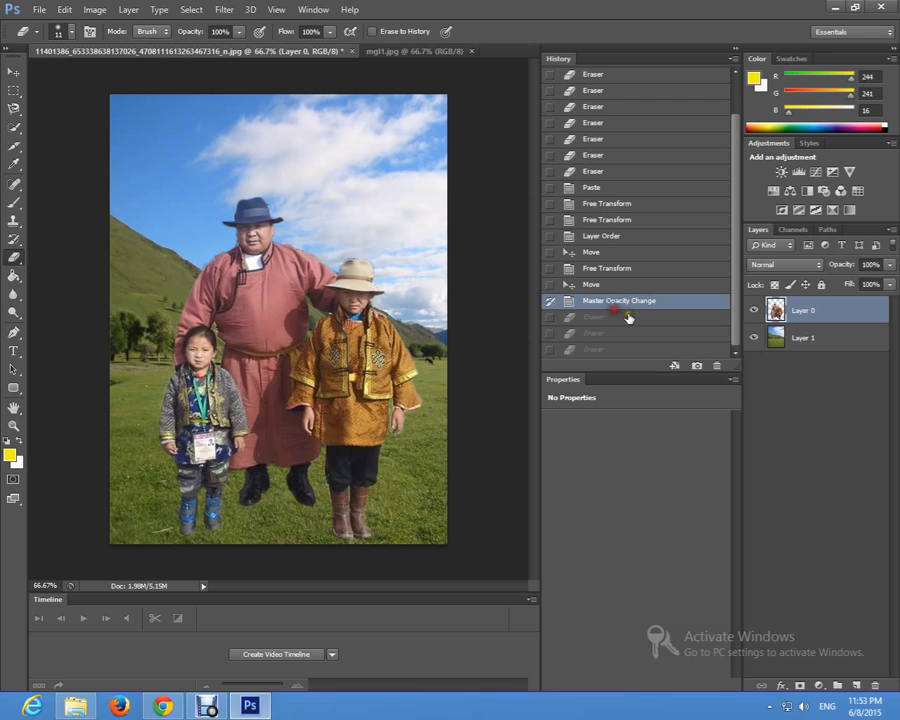
{"action": "left_click", "coordinate": [717, 369]}
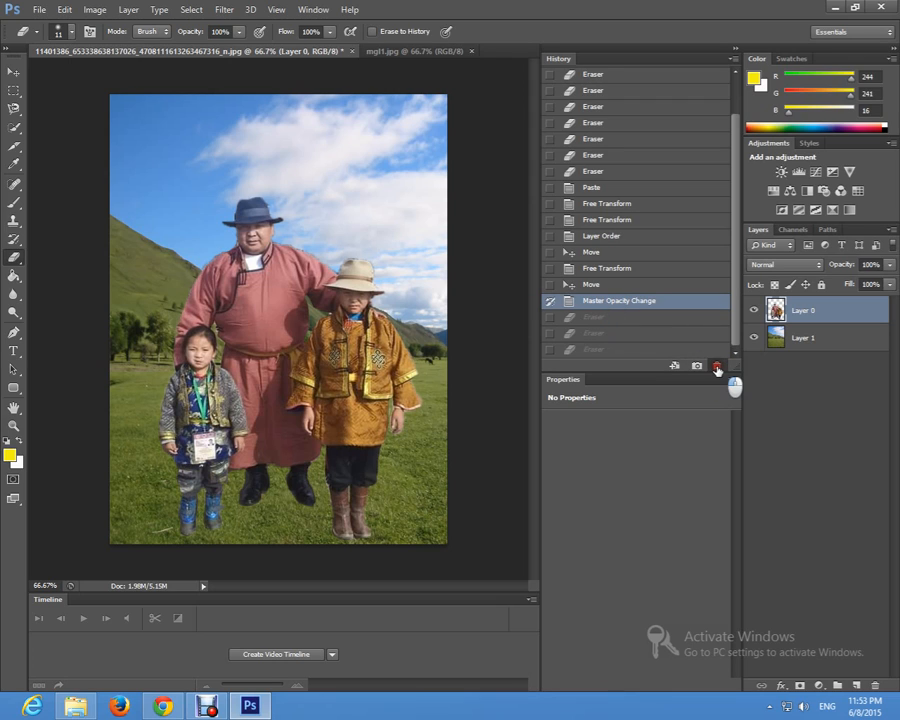
{"action": "left_click_drag", "start_coordinate": [717, 369], "coordinate": [612, 368]}
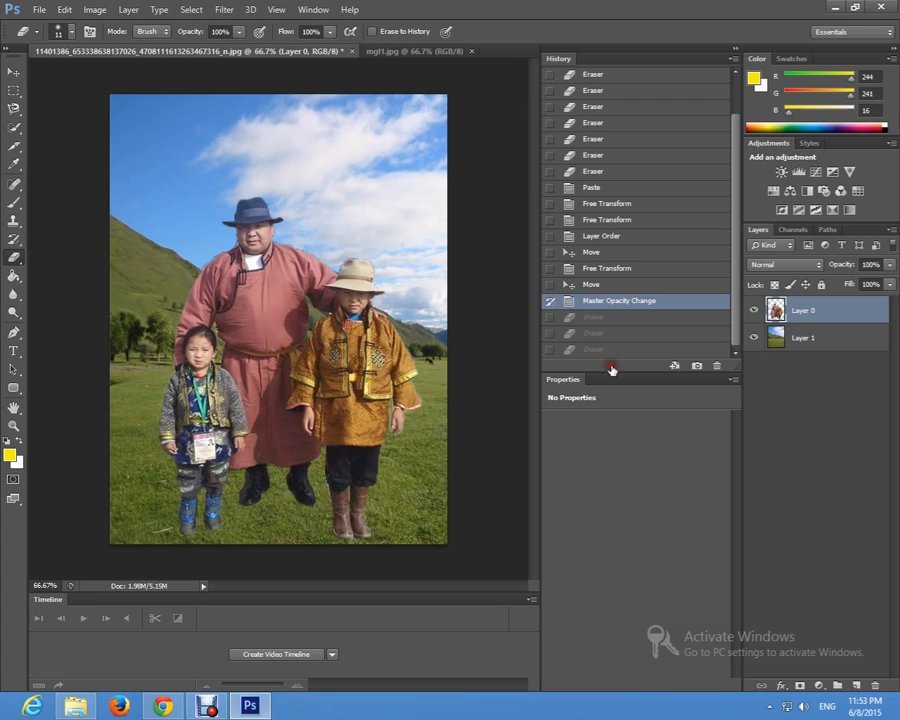
{"action": "left_click", "coordinate": [550, 334]}
{"action": "left_click", "coordinate": [587, 333]}
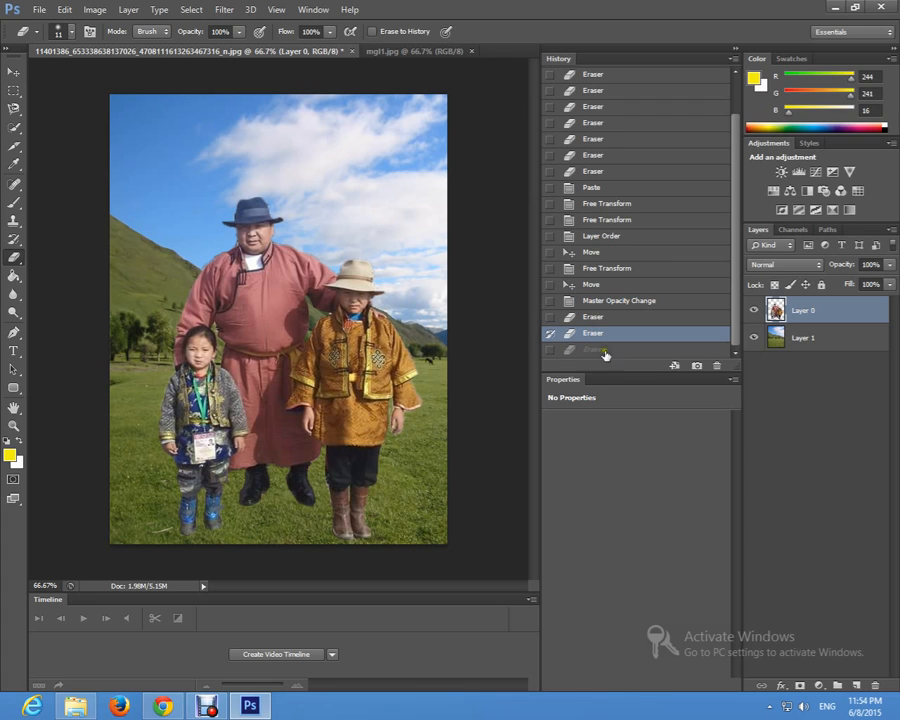
{"action": "left_click", "coordinate": [720, 368]}
{"action": "left_click", "coordinate": [408, 264]}
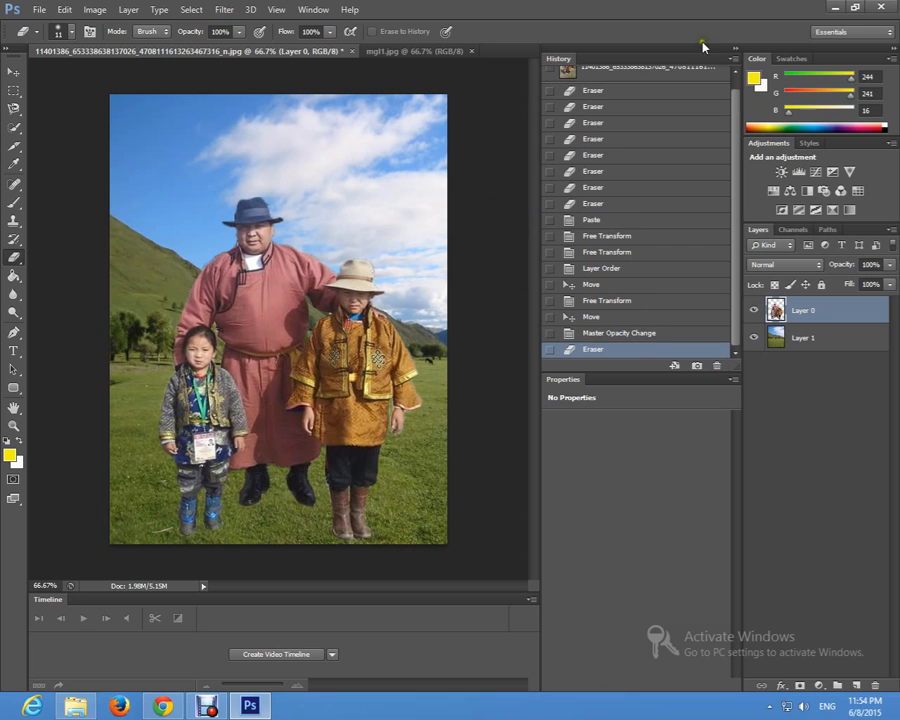
{"action": "left_click", "coordinate": [733, 47]}
Step: Erase the fringe around the man's black boot nearest the girl on Layer 0, including the heel notch, with the 11 px Eraser
{"action": "key", "text": "z"}
{"action": "left_click", "coordinate": [340, 485]}
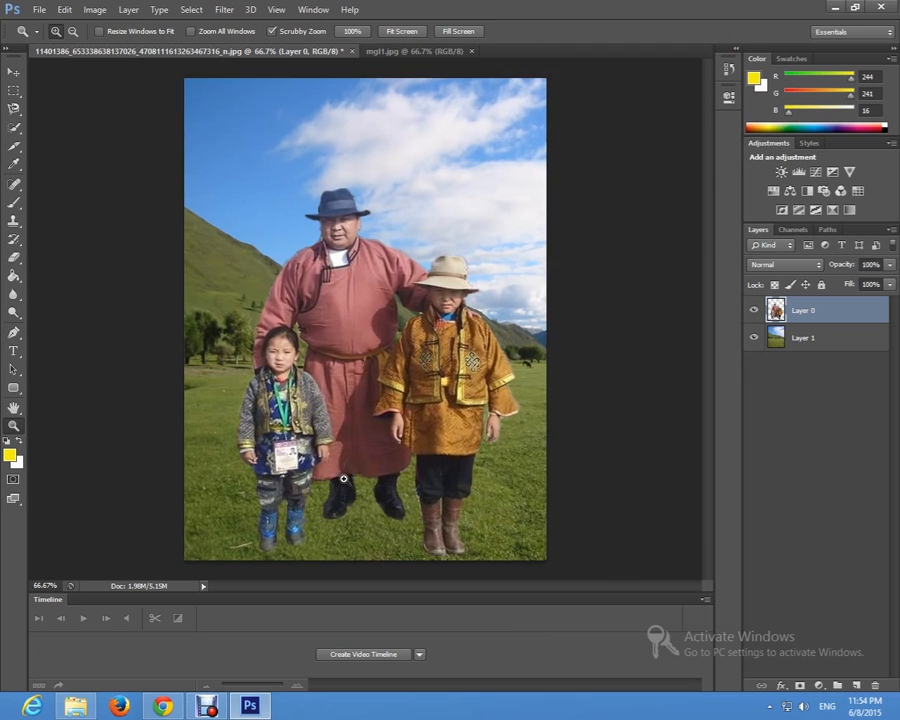
{"action": "left_click", "coordinate": [340, 505]}
{"action": "left_click", "coordinate": [321, 486]}
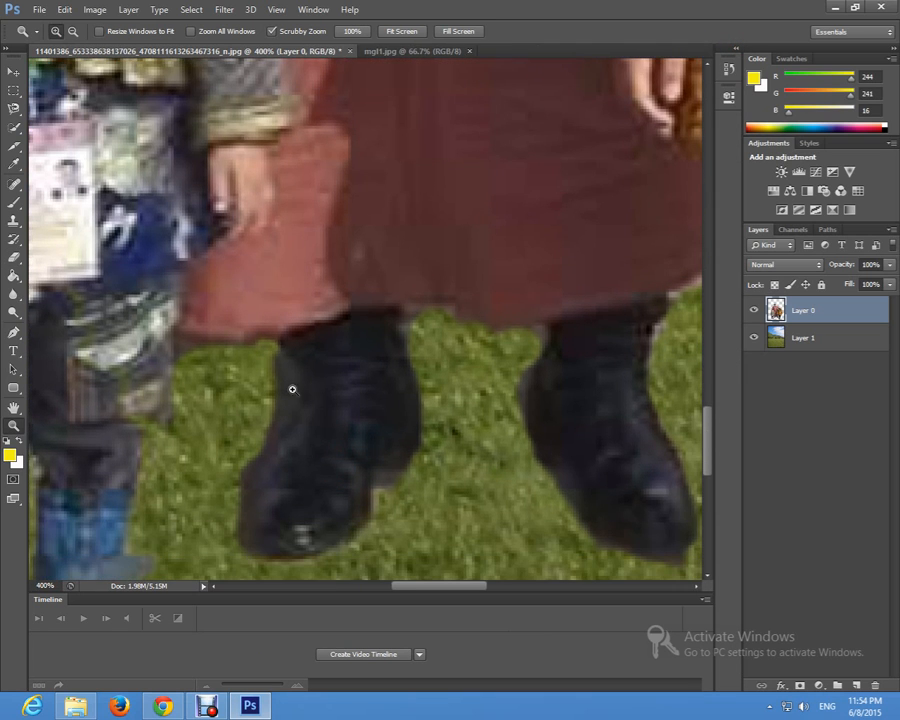
{"action": "left_click", "coordinate": [12, 73]}
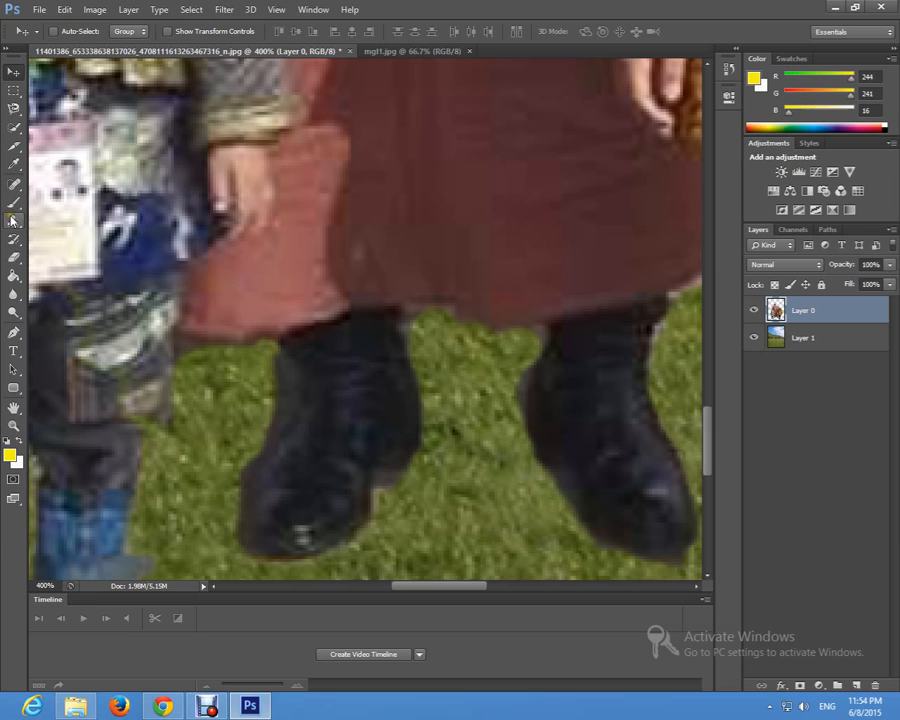
{"action": "left_click", "coordinate": [13, 257]}
{"action": "mouse_move", "coordinate": [272, 366]}
{"action": "left_mouse_down"}
{"action": "mouse_move", "coordinate": [281, 425]}
{"action": "mouse_move", "coordinate": [229, 479]}
{"action": "mouse_move", "coordinate": [251, 465]}
{"action": "mouse_move", "coordinate": [236, 516]}
{"action": "mouse_move", "coordinate": [246, 570]}
{"action": "mouse_move", "coordinate": [231, 596]}
{"action": "left_mouse_up"}
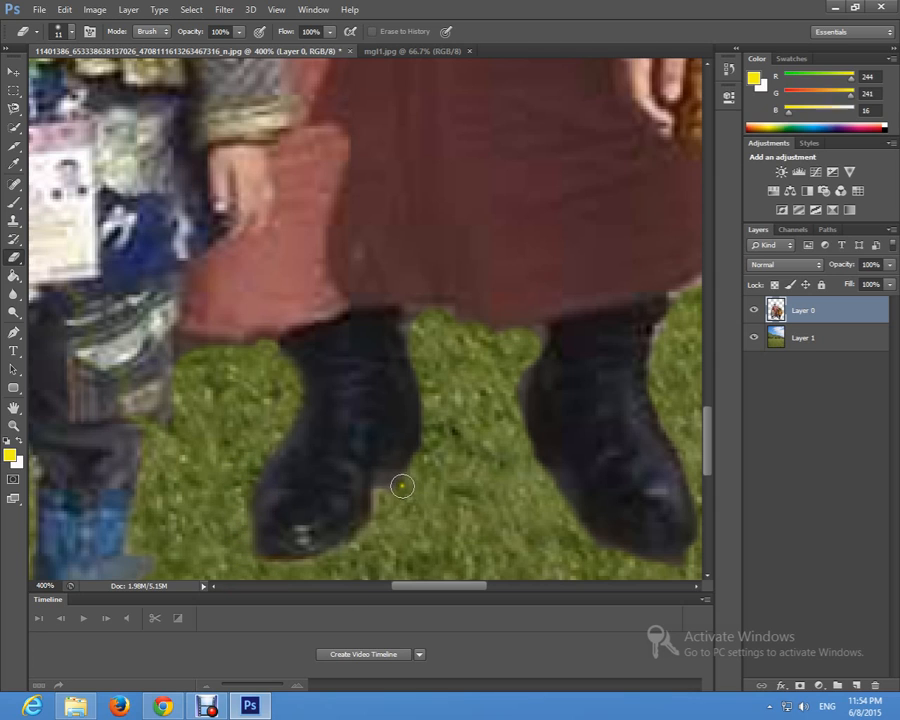
{"action": "left_click_drag", "start_coordinate": [388, 485], "coordinate": [413, 477]}
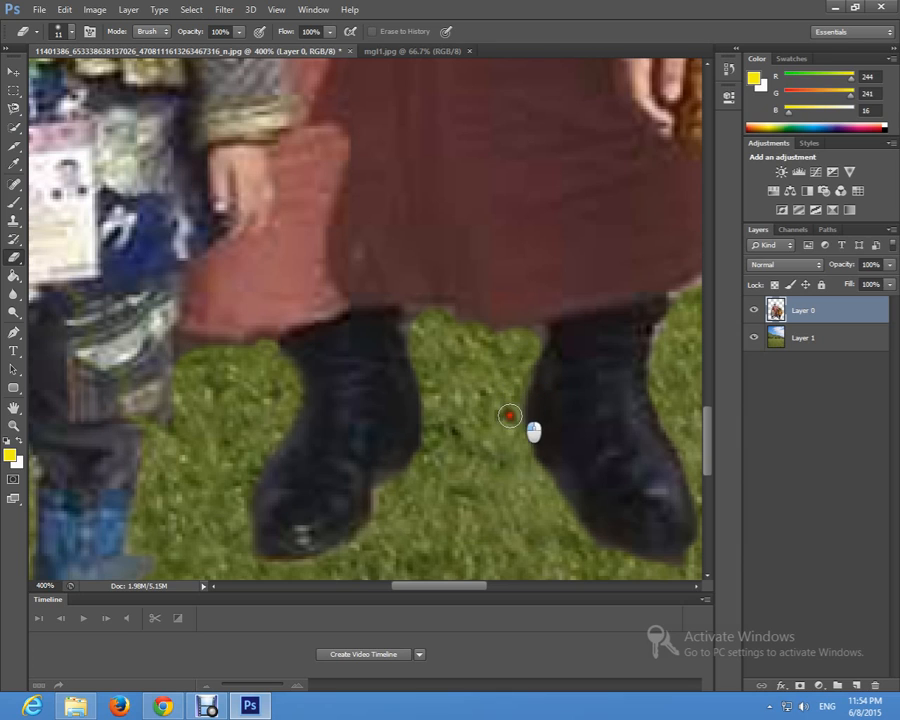
Step: Erase the fringe along both sides of the man's other black boot, nearest the yellow-robed child, with the 11 px Eraser
{"action": "mouse_move", "coordinate": [542, 478]}
{"action": "left_mouse_down"}
{"action": "mouse_move", "coordinate": [593, 565]}
{"action": "mouse_move", "coordinate": [585, 538]}
{"action": "left_mouse_up"}
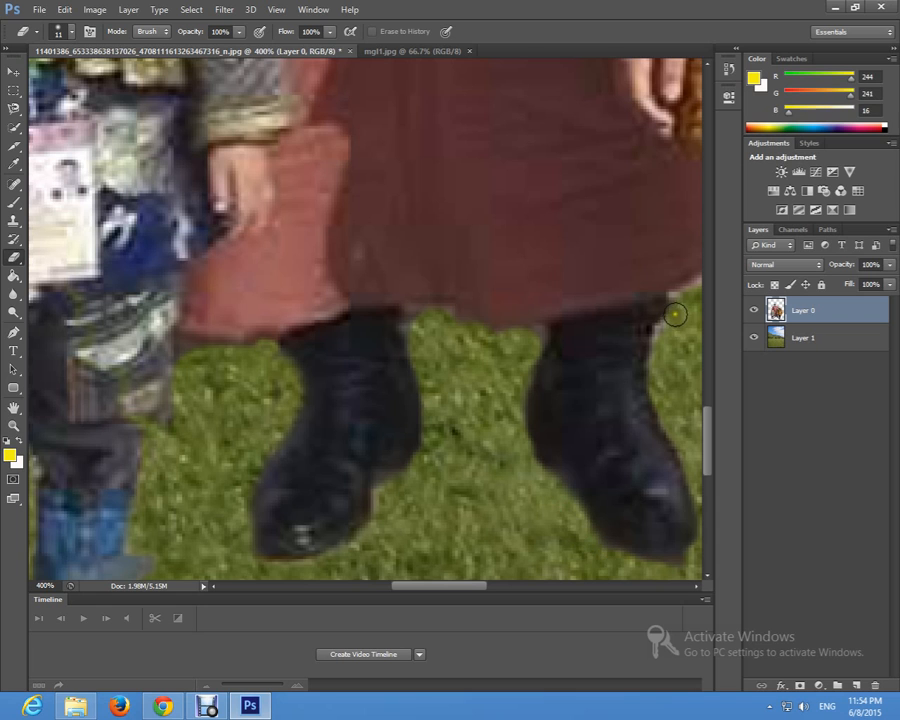
{"action": "left_click_drag", "start_coordinate": [679, 311], "coordinate": [683, 310]}
{"action": "key", "text": "z"}
{"action": "left_click", "coordinate": [404, 366], "text": "alt"}
{"action": "left_click", "coordinate": [394, 376], "text": "alt"}
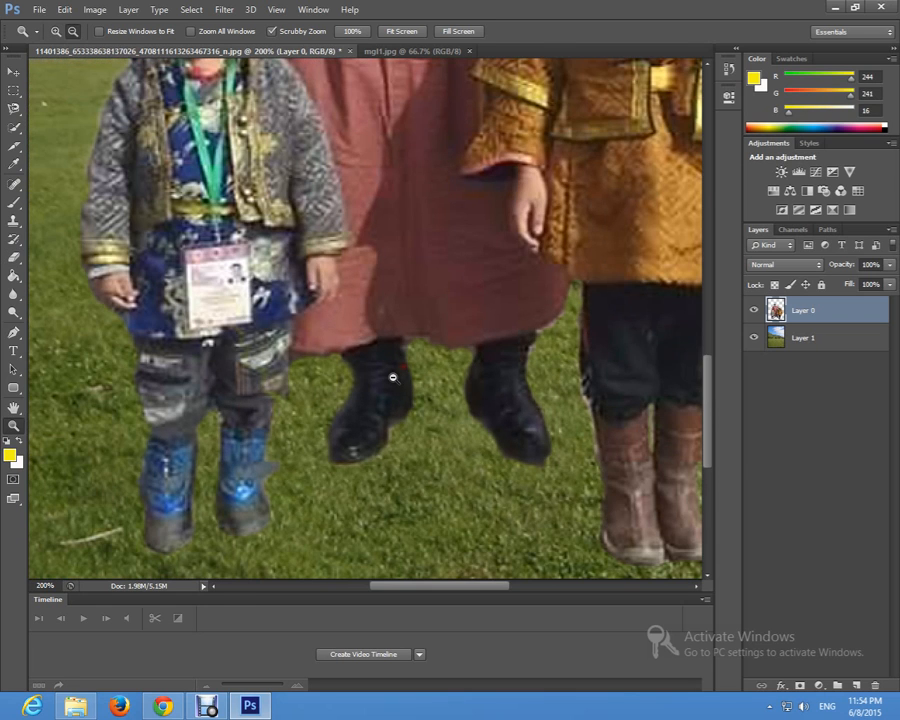
{"action": "left_click", "coordinate": [393, 377], "text": "alt"}
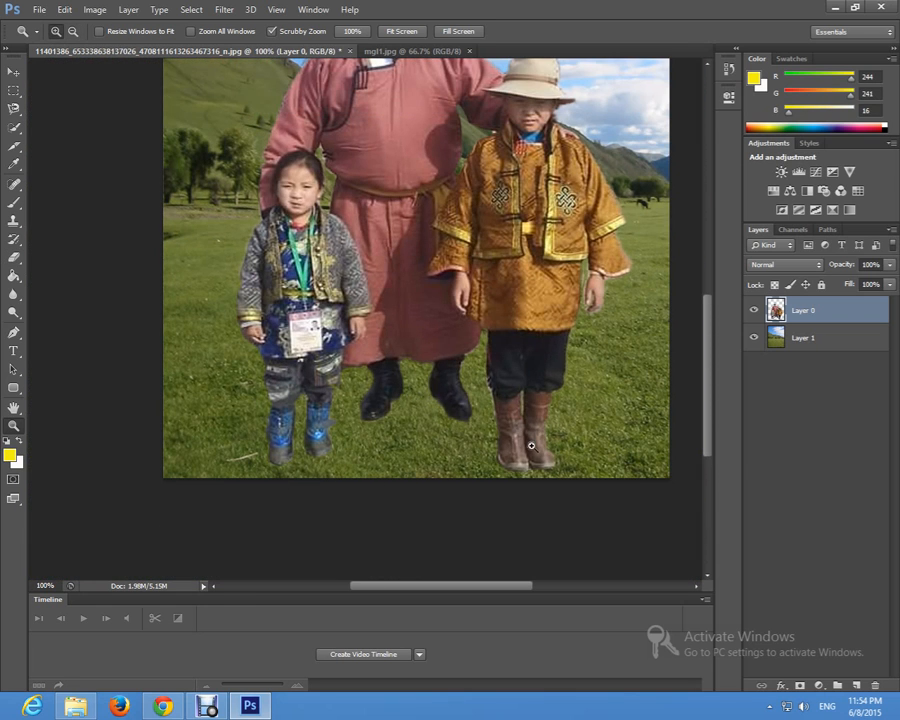
{"action": "left_click", "coordinate": [500, 404], "text": "alt"}
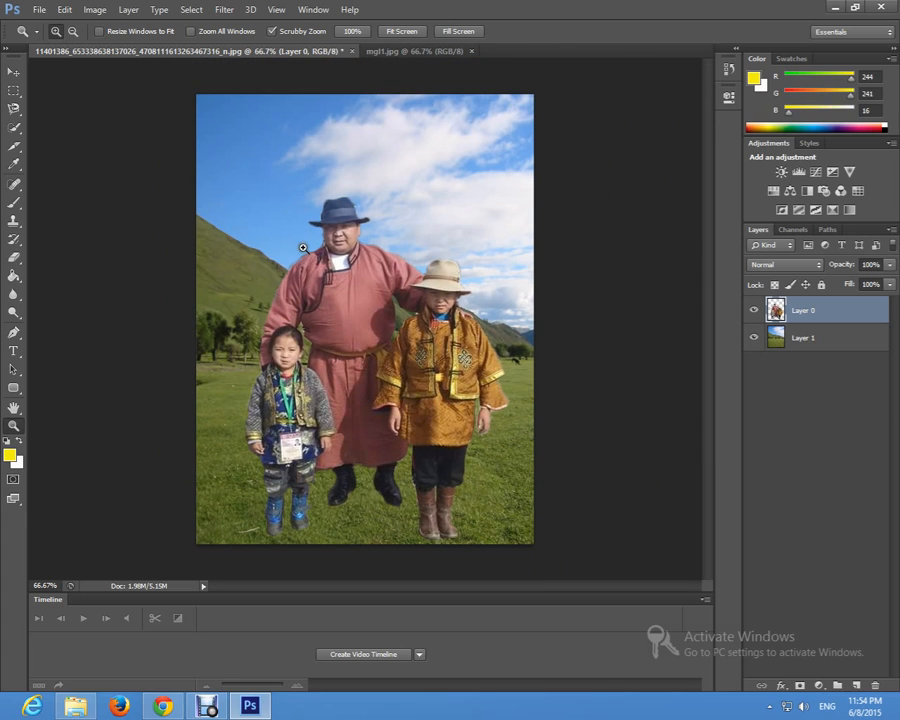
Step: Erase the fringe on Layer 0 from the man's collar along his shoulder and sleeve to beside the girl's head with the 11 px Eraser
{"action": "key", "text": "e"}
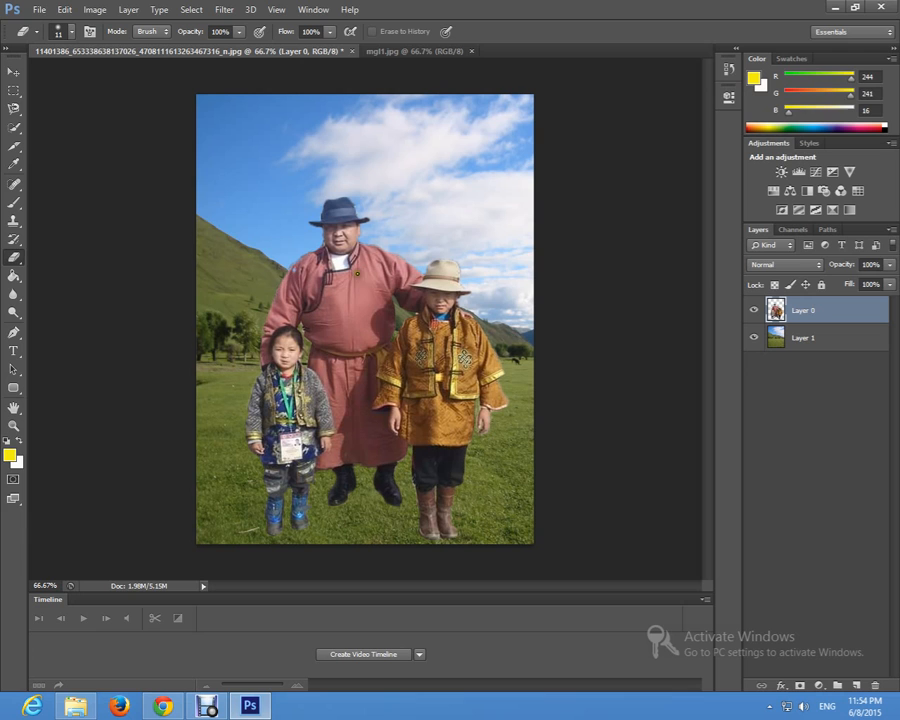
{"action": "key", "text": "z"}
{"action": "left_click", "coordinate": [284, 267]}
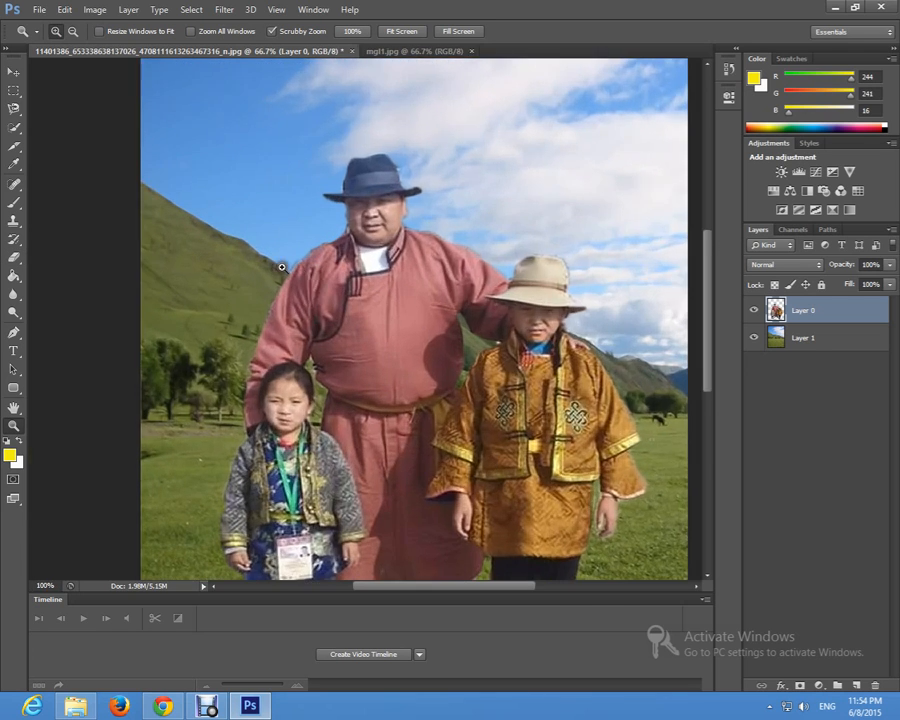
{"action": "left_click", "coordinate": [296, 257]}
{"action": "left_click", "coordinate": [296, 257]}
{"action": "left_click", "coordinate": [14, 257]}
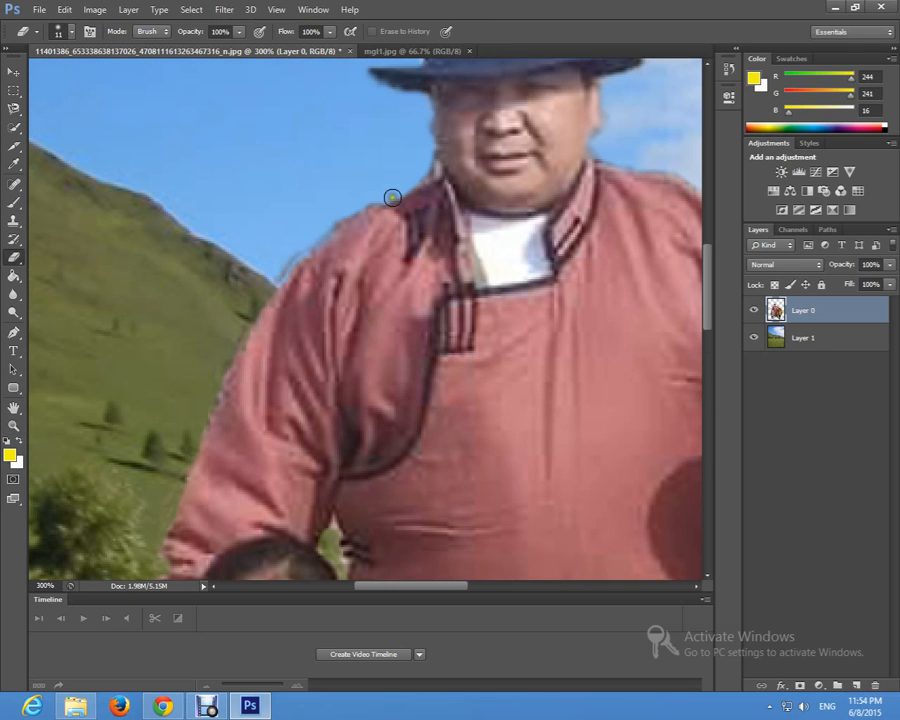
{"action": "mouse_move", "coordinate": [412, 181]}
{"action": "left_mouse_down"}
{"action": "mouse_move", "coordinate": [307, 236]}
{"action": "mouse_move", "coordinate": [278, 269]}
{"action": "mouse_move", "coordinate": [209, 383]}
{"action": "mouse_move", "coordinate": [233, 356]}
{"action": "mouse_move", "coordinate": [184, 450]}
{"action": "mouse_move", "coordinate": [155, 557]}
{"action": "left_mouse_up"}
{"action": "scroll", "coordinate": [169, 354], "scroll_direction": "down", "scroll_amount": 3}
{"action": "key", "text": "z"}
{"action": "left_click", "coordinate": [325, 361], "text": "alt"}
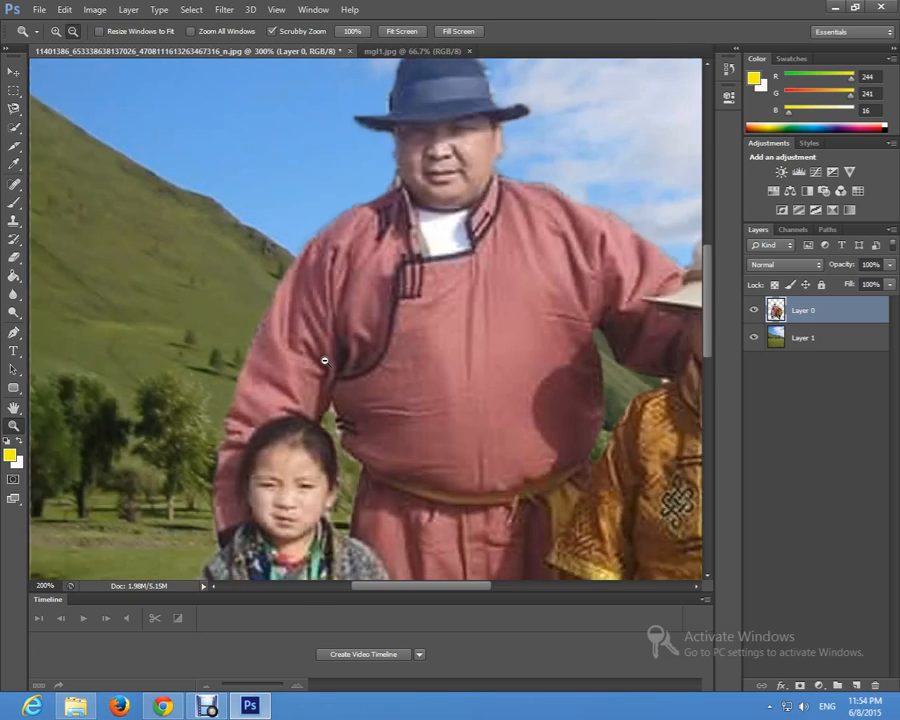
{"action": "left_click", "coordinate": [325, 361], "text": "alt"}
{"action": "left_click", "coordinate": [325, 361], "text": "alt"}
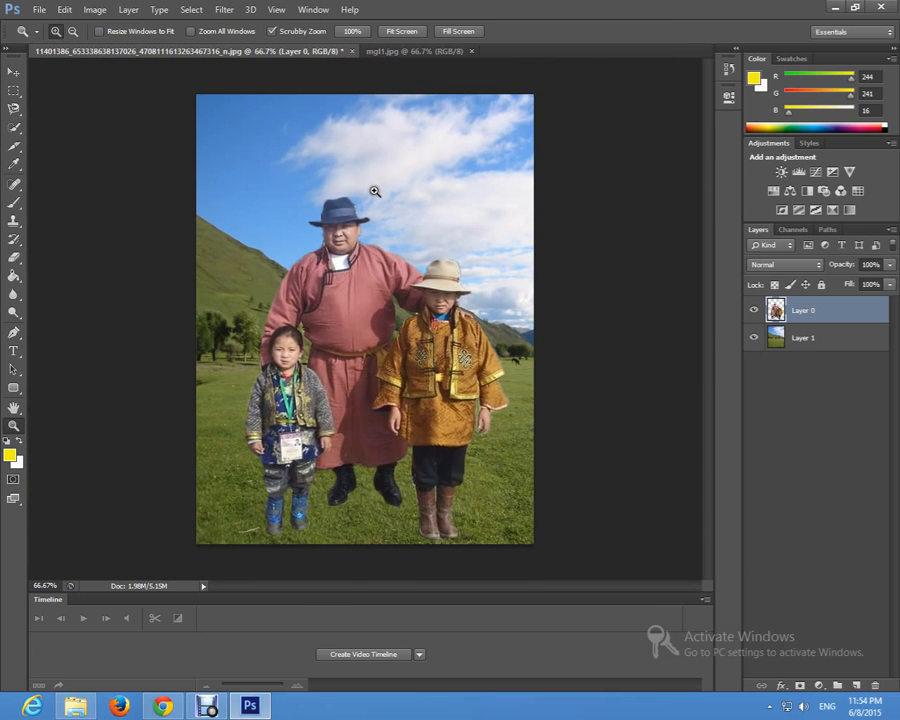